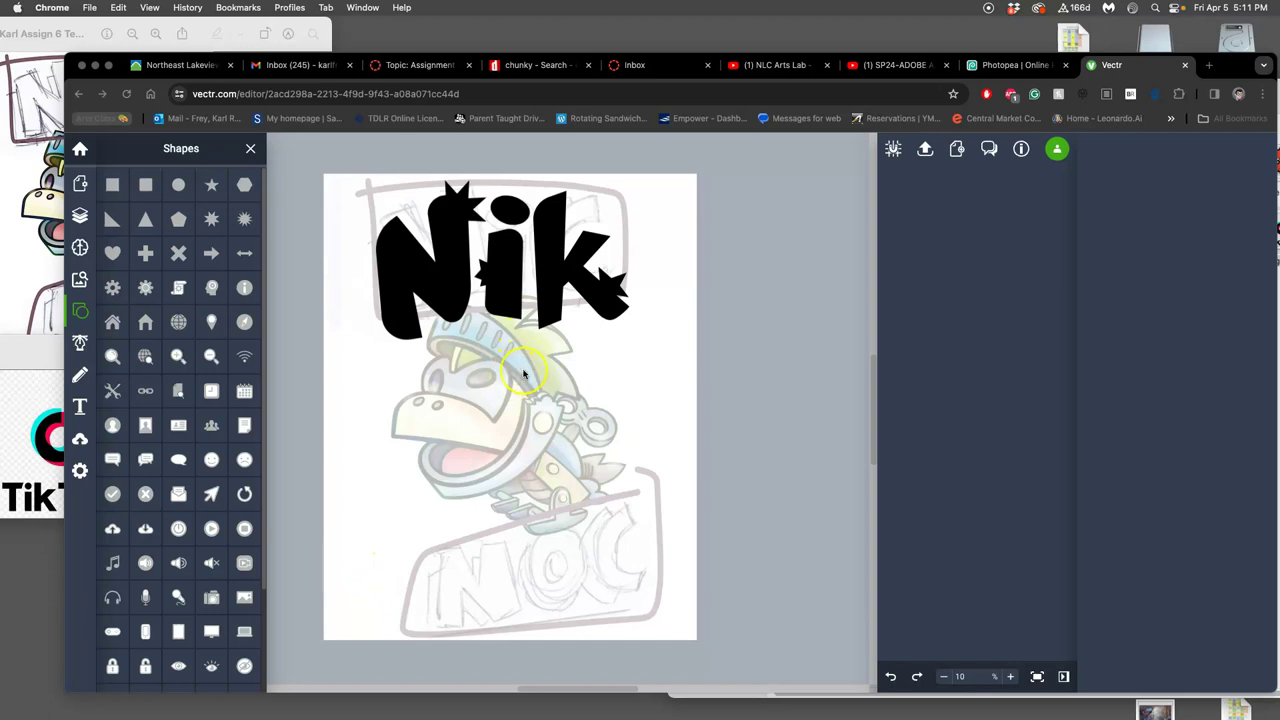
{"action": "left_click", "coordinate": [506, 284]}
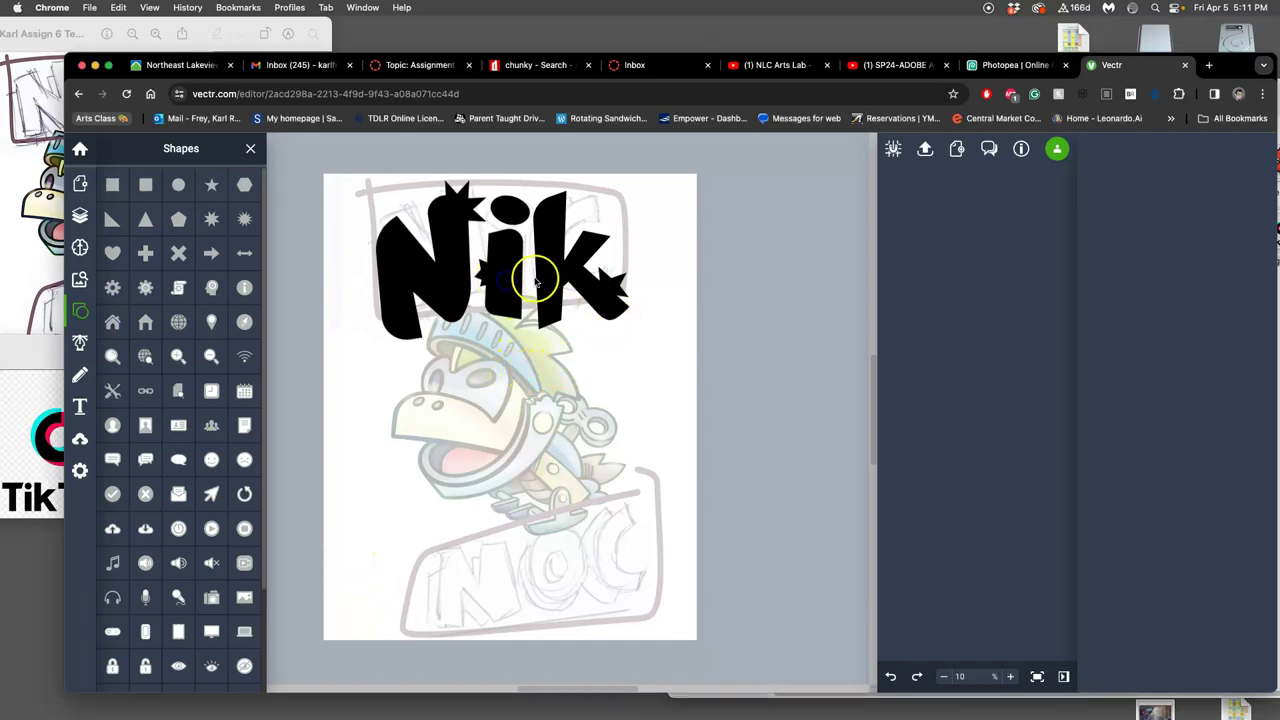
{"action": "left_click", "coordinate": [548, 279]}
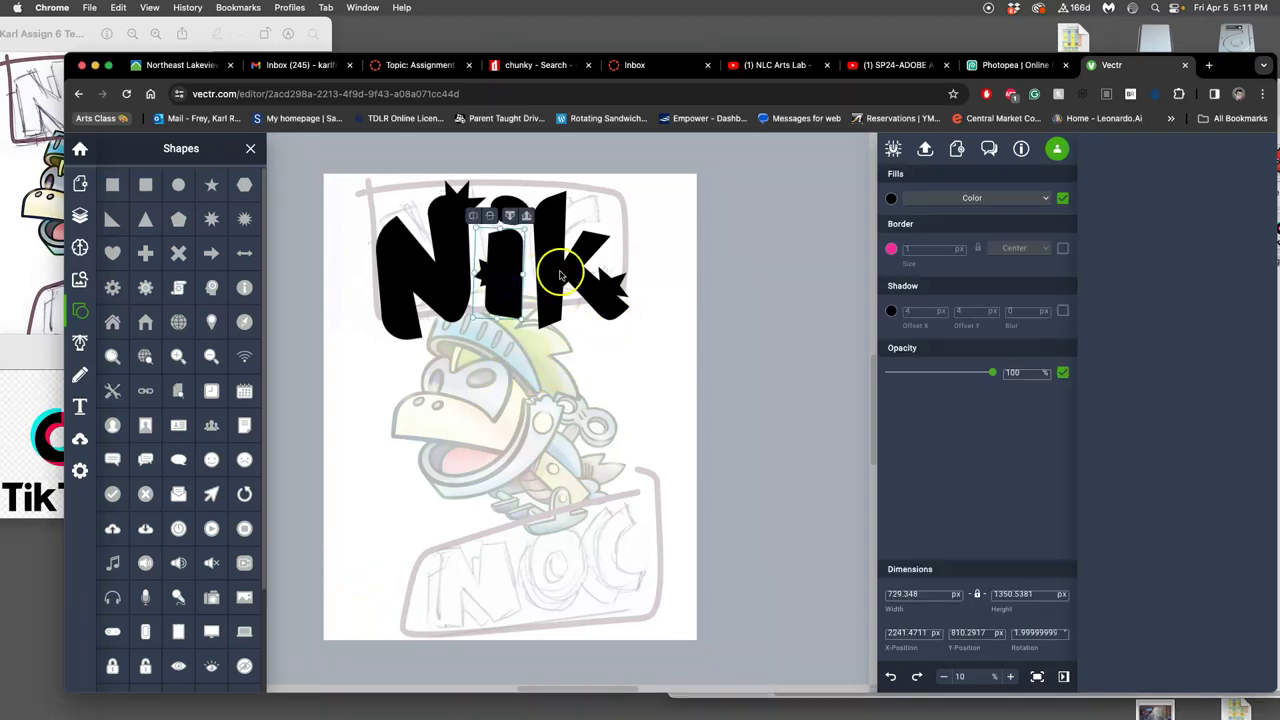
{"action": "left_click", "coordinate": [451, 277]}
{"action": "left_click", "coordinate": [509, 208]}
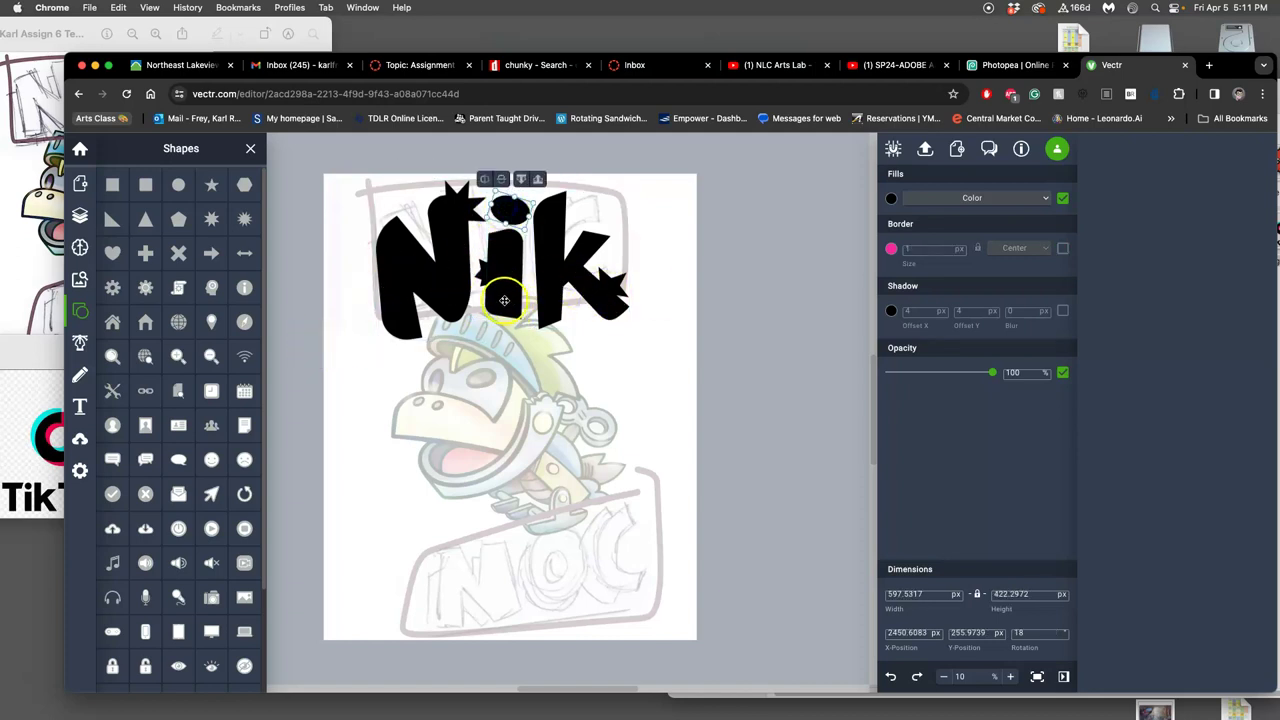
{"action": "left_click", "coordinate": [604, 284]}
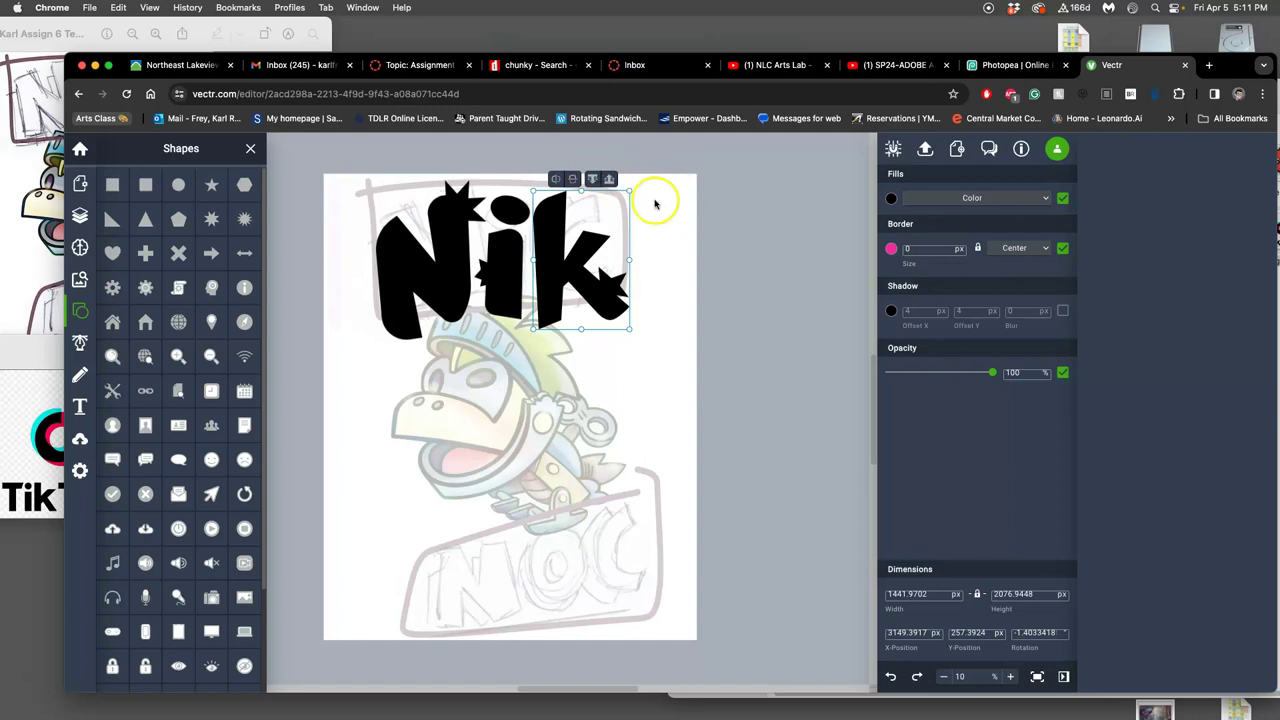
{"action": "left_click", "coordinate": [666, 234]}
Step: Select all the black letter shapes, including the i's dot, and rotate them together to 355 degrees
{"action": "left_click", "coordinate": [595, 286]}
{"action": "left_click", "coordinate": [505, 272], "text": "shift"}
{"action": "left_click", "coordinate": [445, 262], "text": "shift"}
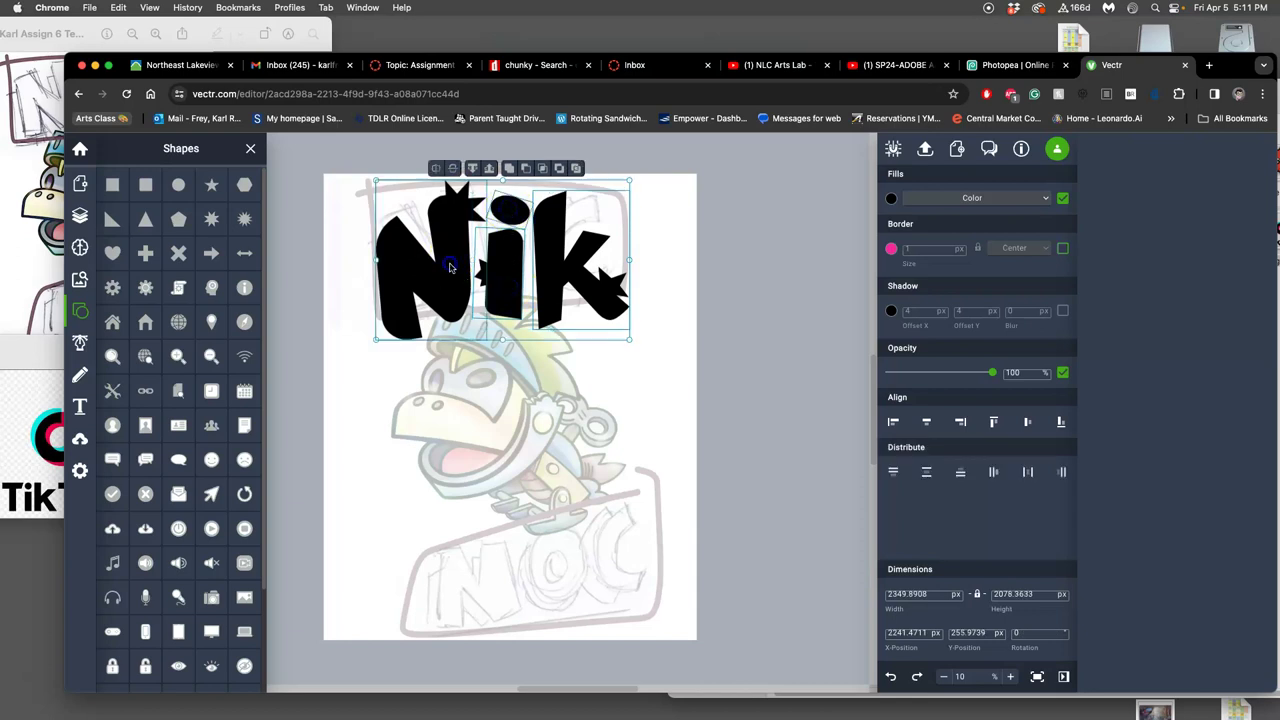
{"action": "mouse_move", "coordinate": [638, 178]}
{"action": "left_mouse_down"}
{"action": "mouse_move", "coordinate": [631, 166]}
{"action": "mouse_move", "coordinate": [557, 220]}
{"action": "mouse_move", "coordinate": [609, 171]}
{"action": "mouse_move", "coordinate": [650, 155]}
{"action": "mouse_move", "coordinate": [626, 168]}
{"action": "left_mouse_up"}
Step: Stretch the selected lettering to about 2506 px tall and move it slightly up and left over the sketched sign
{"action": "left_click", "coordinate": [497, 176]}
{"action": "mouse_move", "coordinate": [497, 177]}
{"action": "left_mouse_down"}
{"action": "mouse_move", "coordinate": [496, 206]}
{"action": "mouse_move", "coordinate": [492, 167]}
{"action": "left_mouse_up"}
{"action": "left_click_drag", "start_coordinate": [437, 279], "coordinate": [428, 270]}
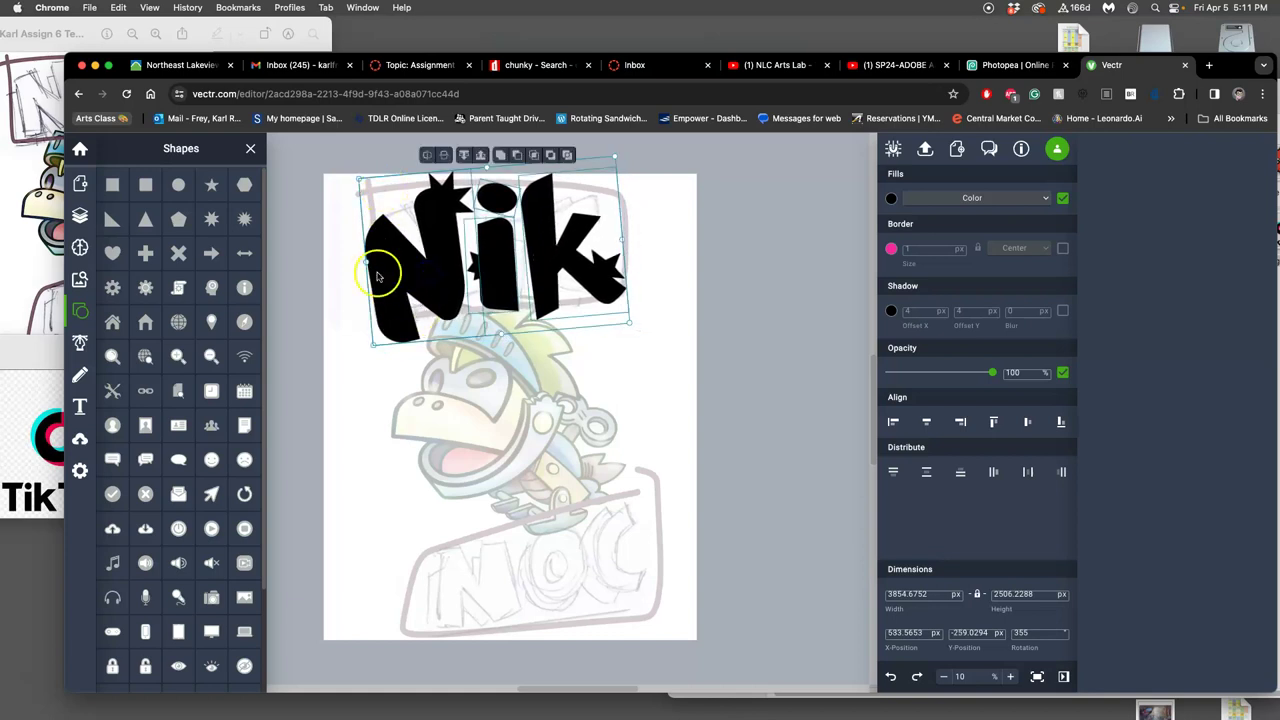
{"action": "left_click", "coordinate": [457, 258]}
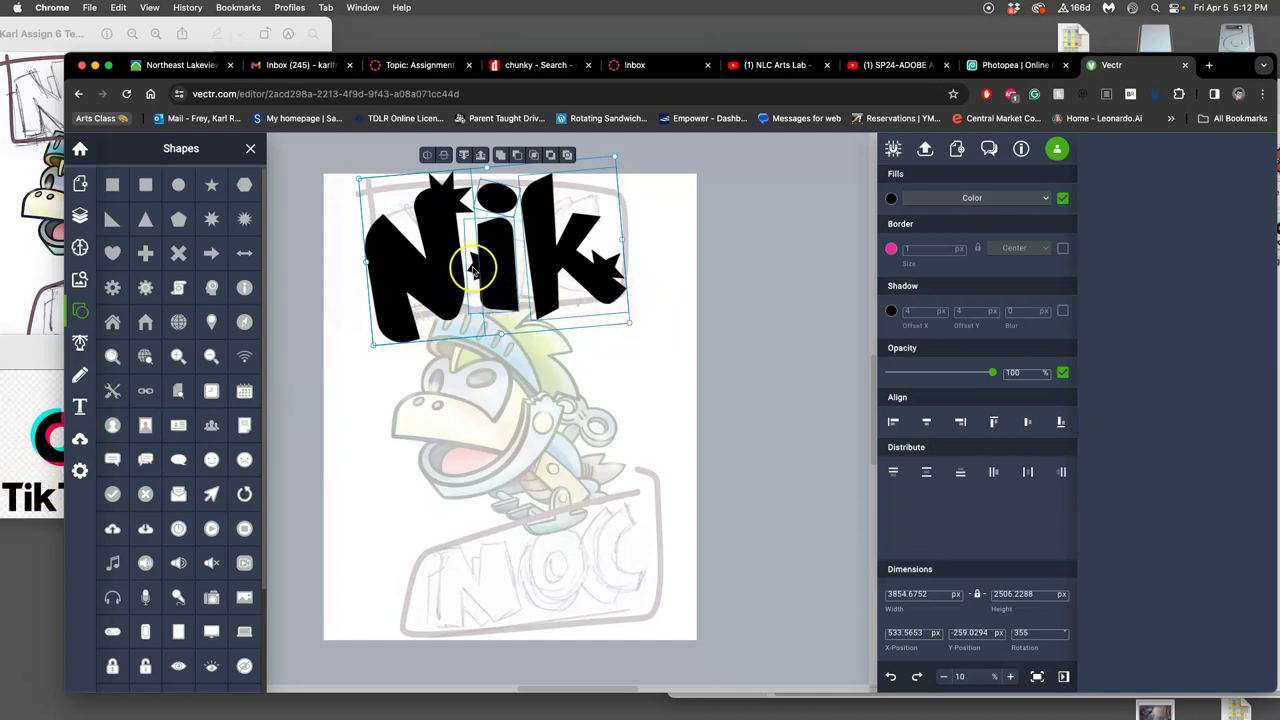
{"action": "left_click", "coordinate": [640, 348]}
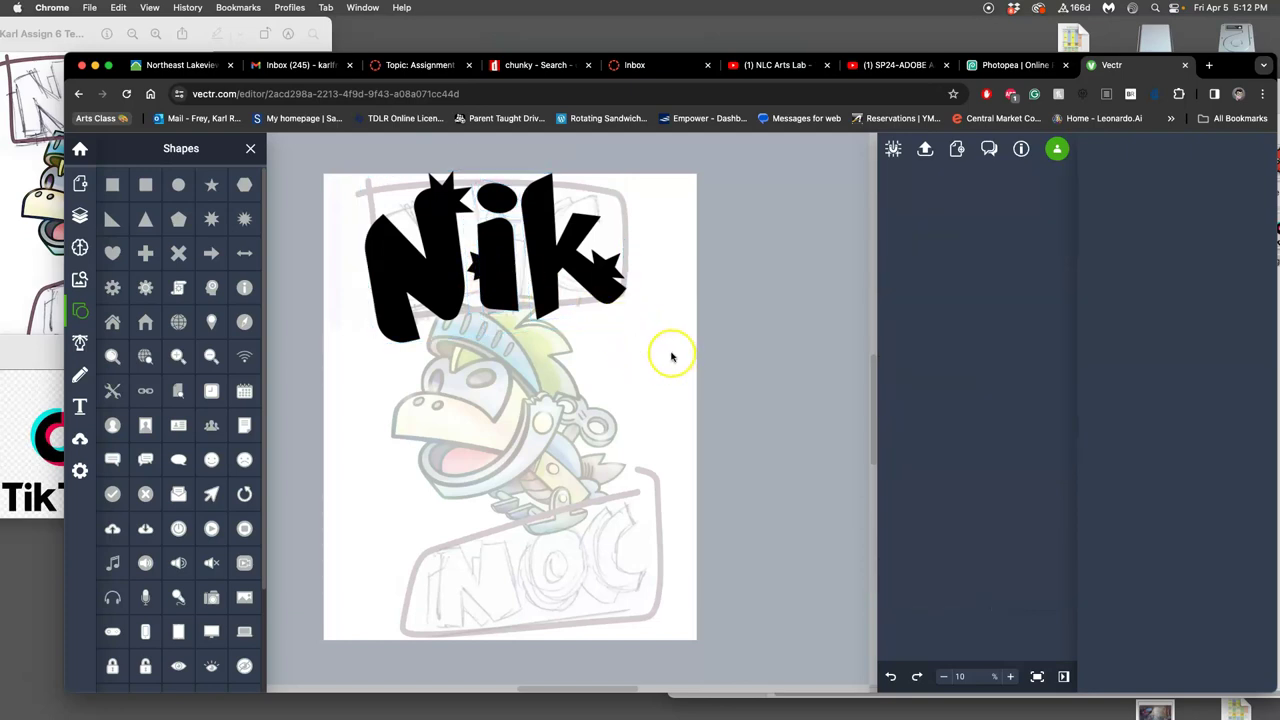
Step: Edit the N's nodes and pull the curve at its lower-right end downward and outward to the right
{"action": "scroll", "coordinate": [672, 357], "scroll_direction": "down", "scroll_amount": 1}
{"action": "scroll", "coordinate": [671, 356], "scroll_direction": "up", "scroll_amount": 5}
{"action": "scroll", "coordinate": [671, 355], "scroll_direction": "down", "scroll_amount": 3}
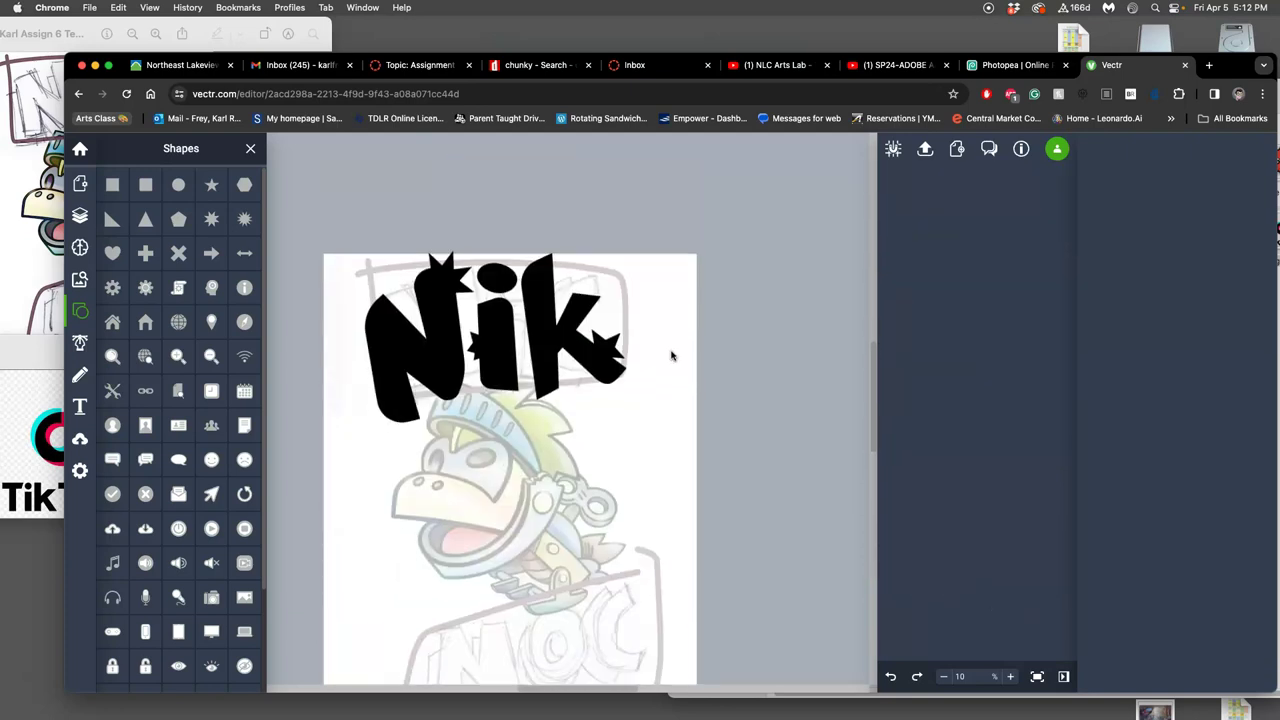
{"action": "left_click", "coordinate": [585, 342]}
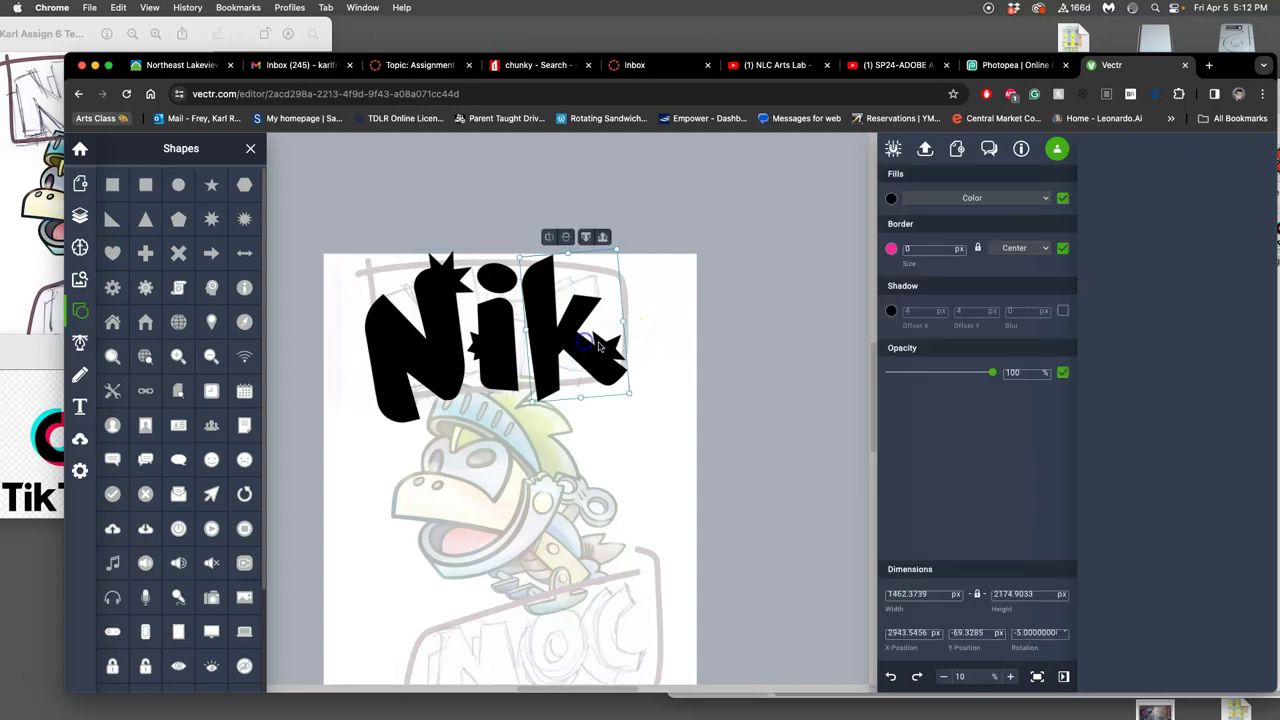
{"action": "left_click", "coordinate": [472, 341]}
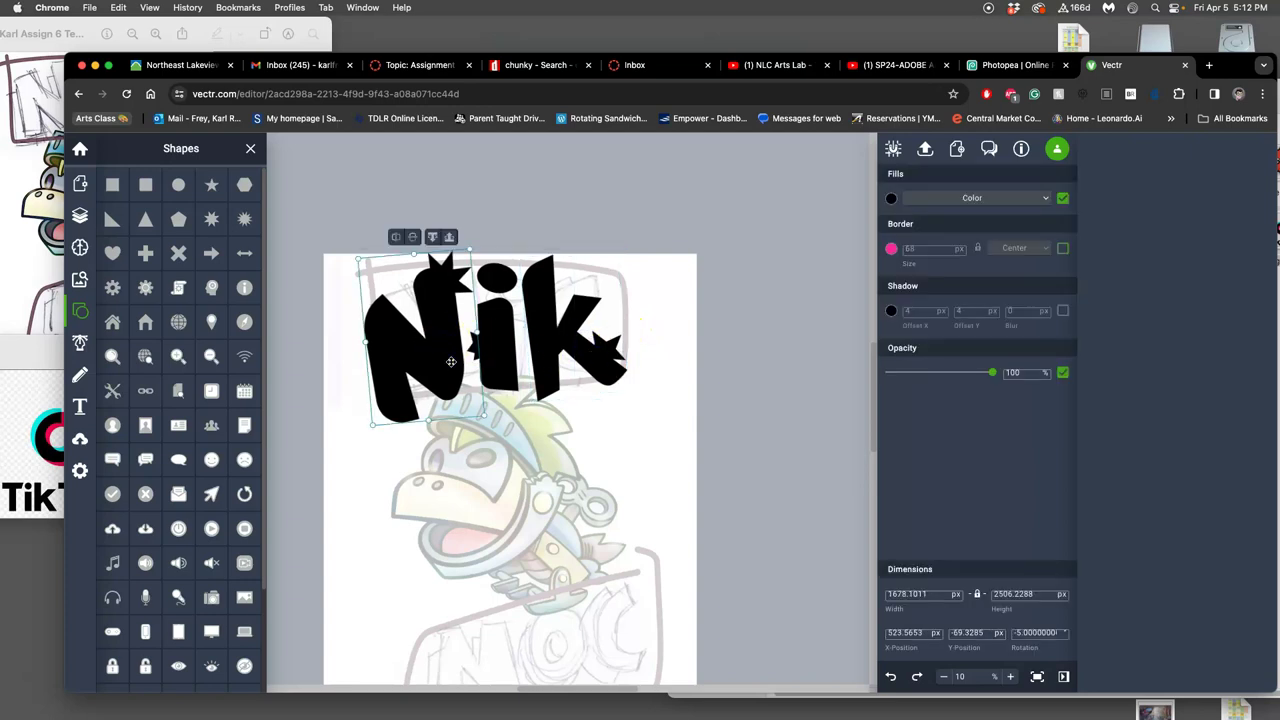
{"action": "double_click", "coordinate": [451, 362]}
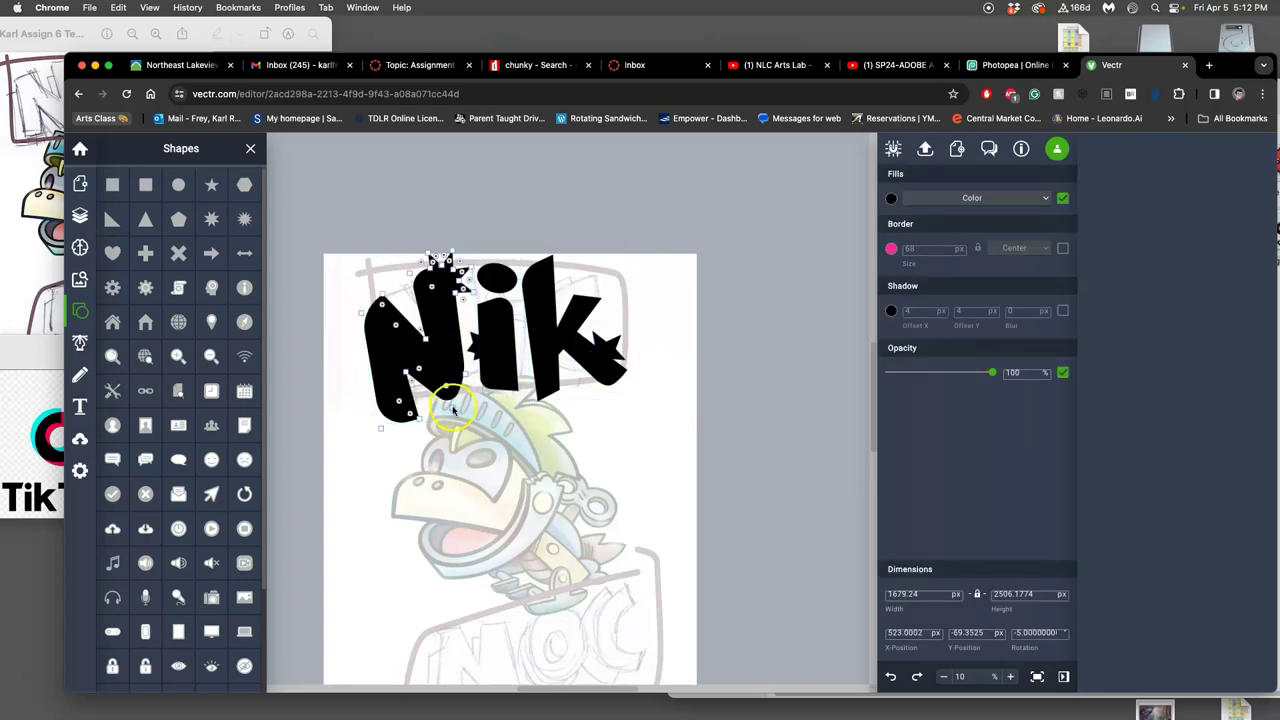
{"action": "left_click_drag", "start_coordinate": [454, 413], "coordinate": [457, 420]}
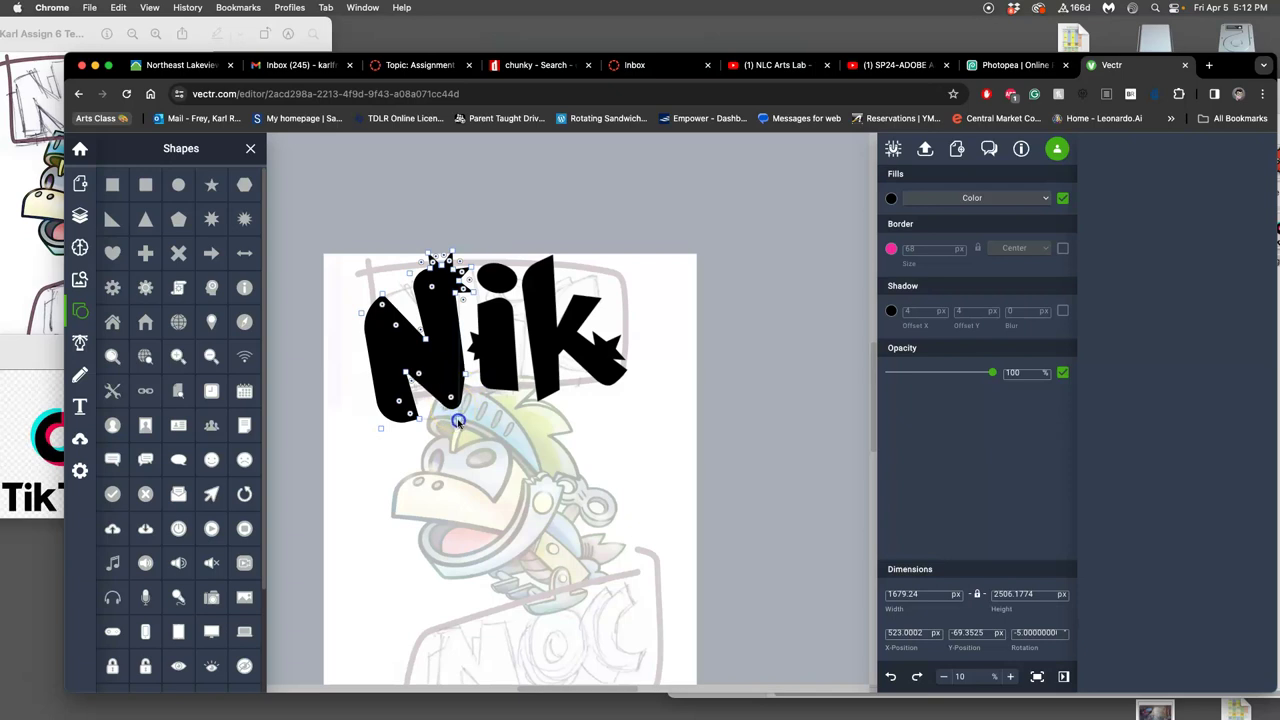
{"action": "left_click", "coordinate": [465, 377]}
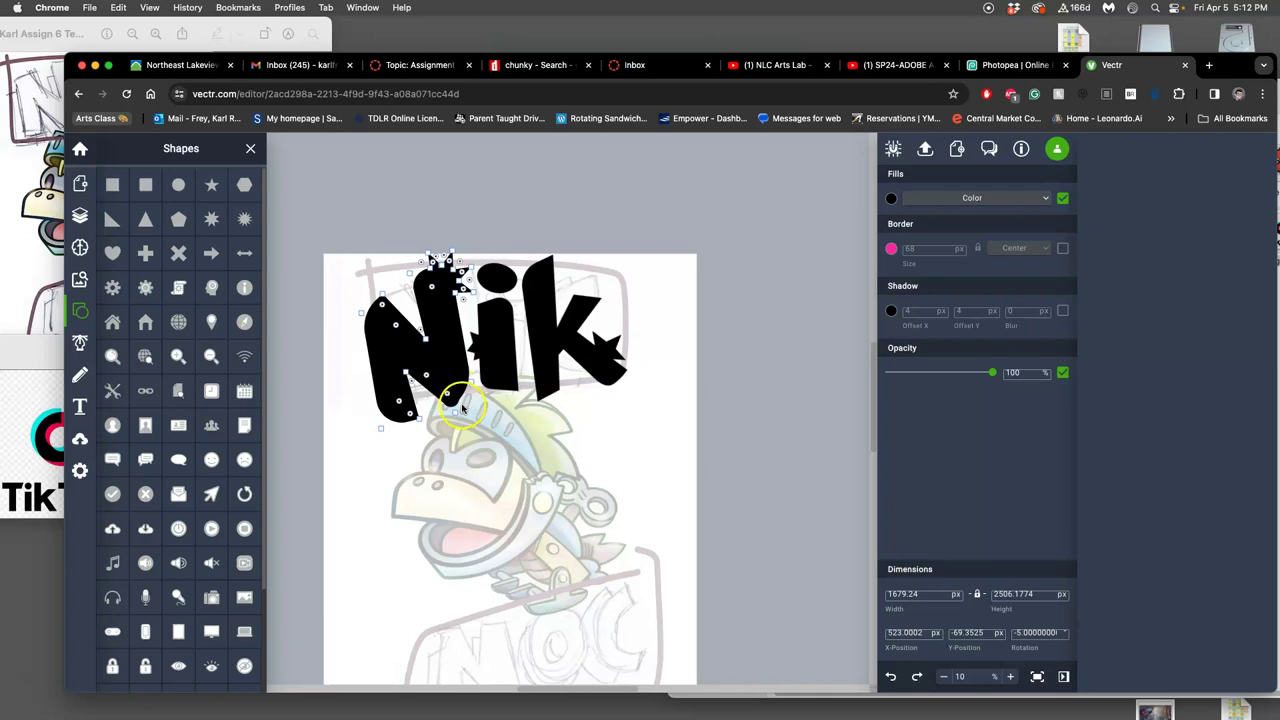
Step: Smooth the rounded tip at the N's lower-right end by adjusting its bottom node
{"action": "scroll", "coordinate": [462, 405], "scroll_direction": "up", "scroll_amount": 6}
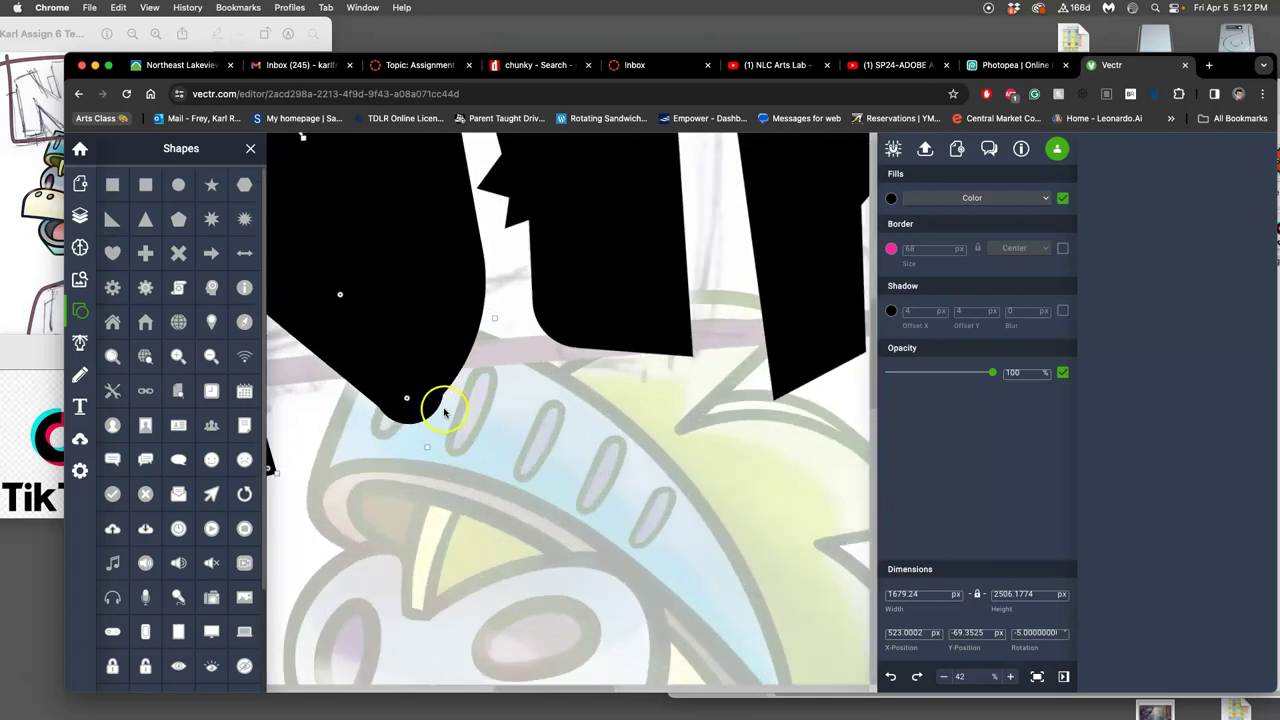
{"action": "left_click", "coordinate": [425, 403]}
{"action": "double_click", "coordinate": [429, 391]}
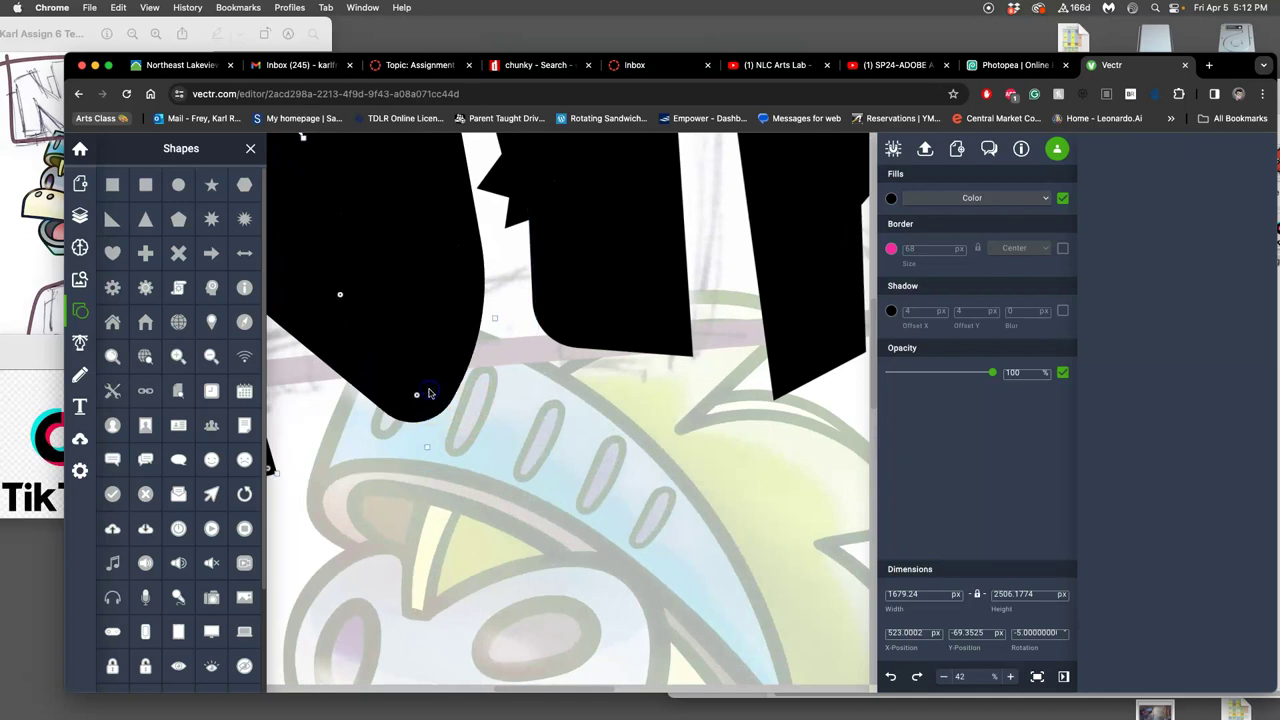
{"action": "left_click", "coordinate": [501, 406]}
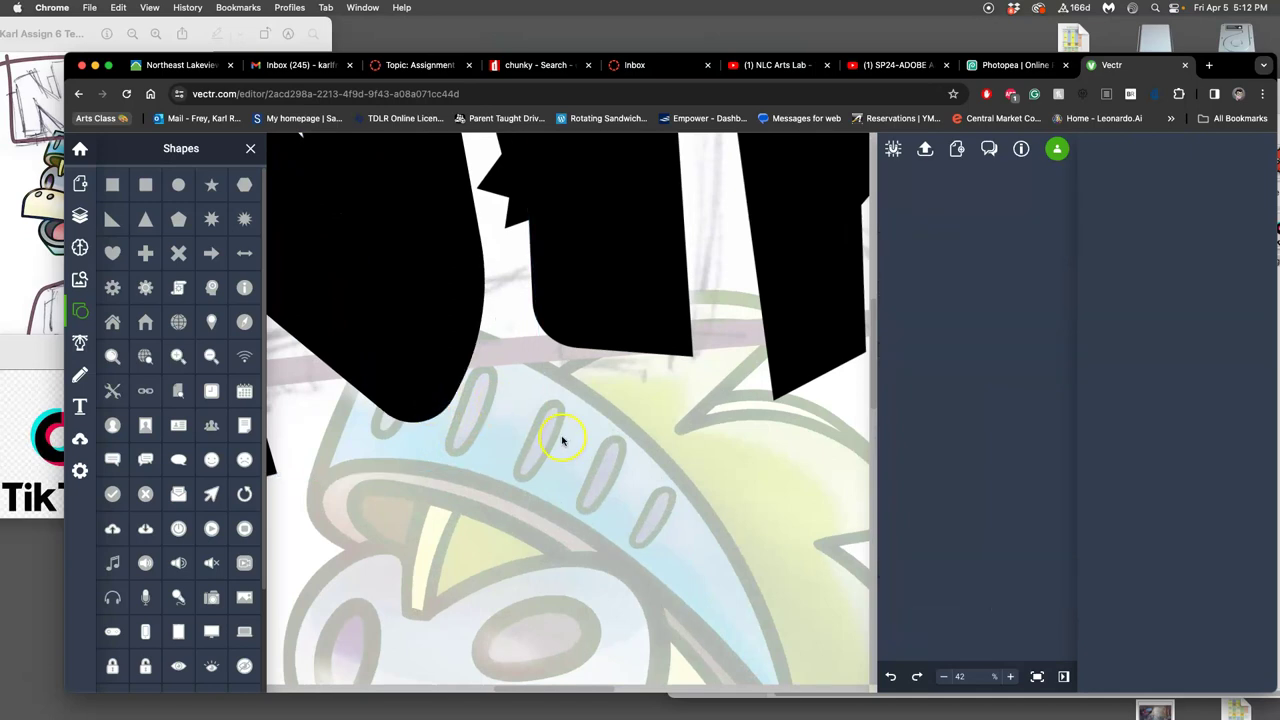
Step: Pull the N's lower-right edge slightly inward and move the whole letter left to an X-position of about 409 px
{"action": "scroll", "coordinate": [562, 440], "scroll_direction": "down", "scroll_amount": 6}
{"action": "left_click", "coordinate": [525, 387]}
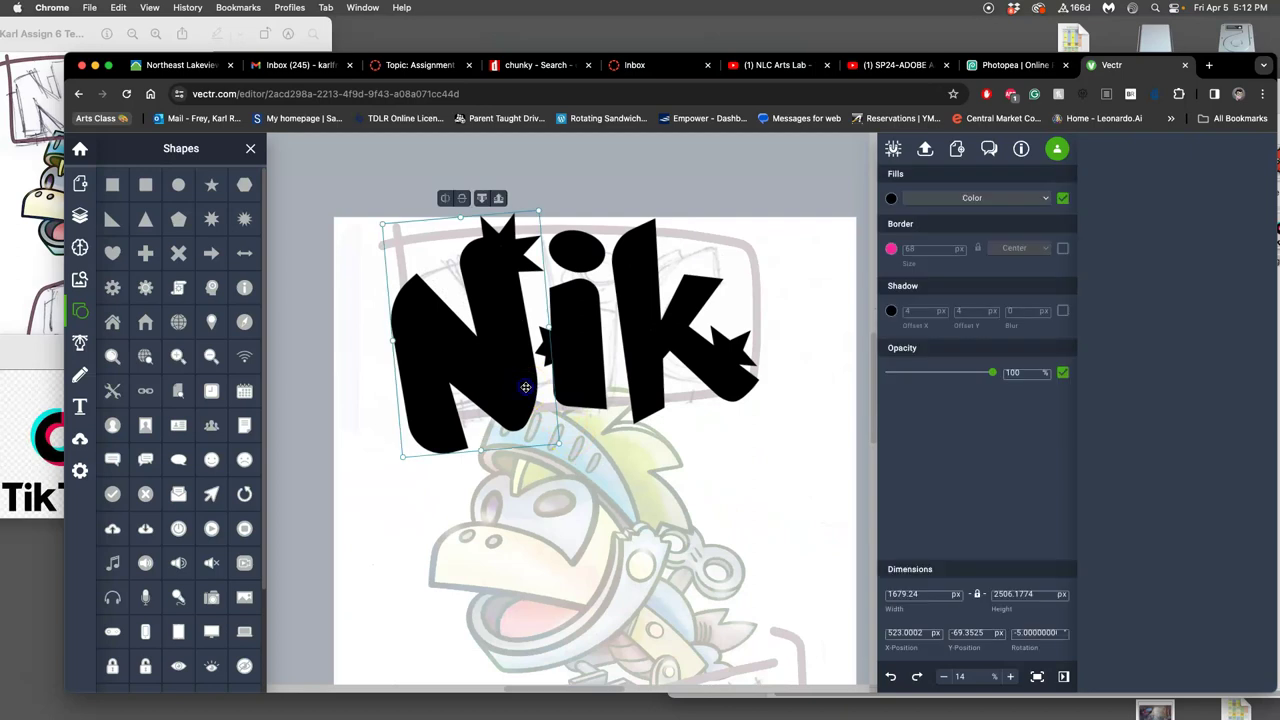
{"action": "double_click", "coordinate": [523, 392]}
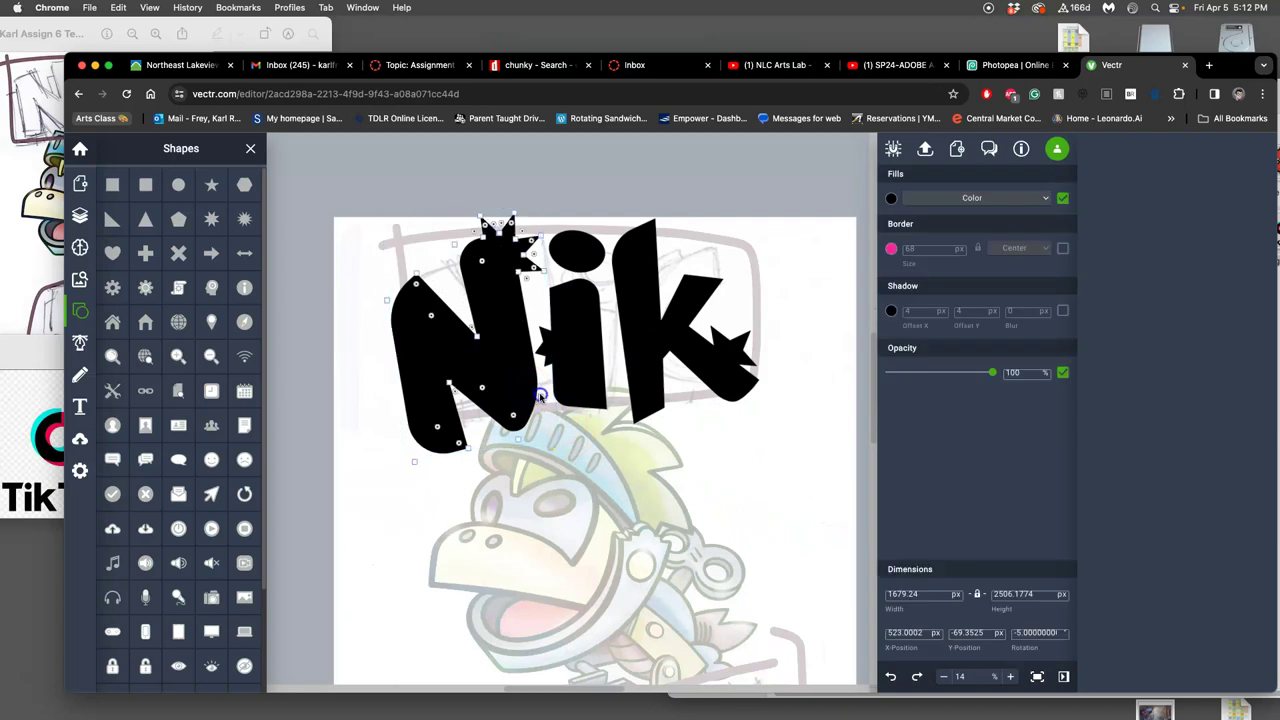
{"action": "left_click_drag", "start_coordinate": [540, 396], "coordinate": [535, 395]}
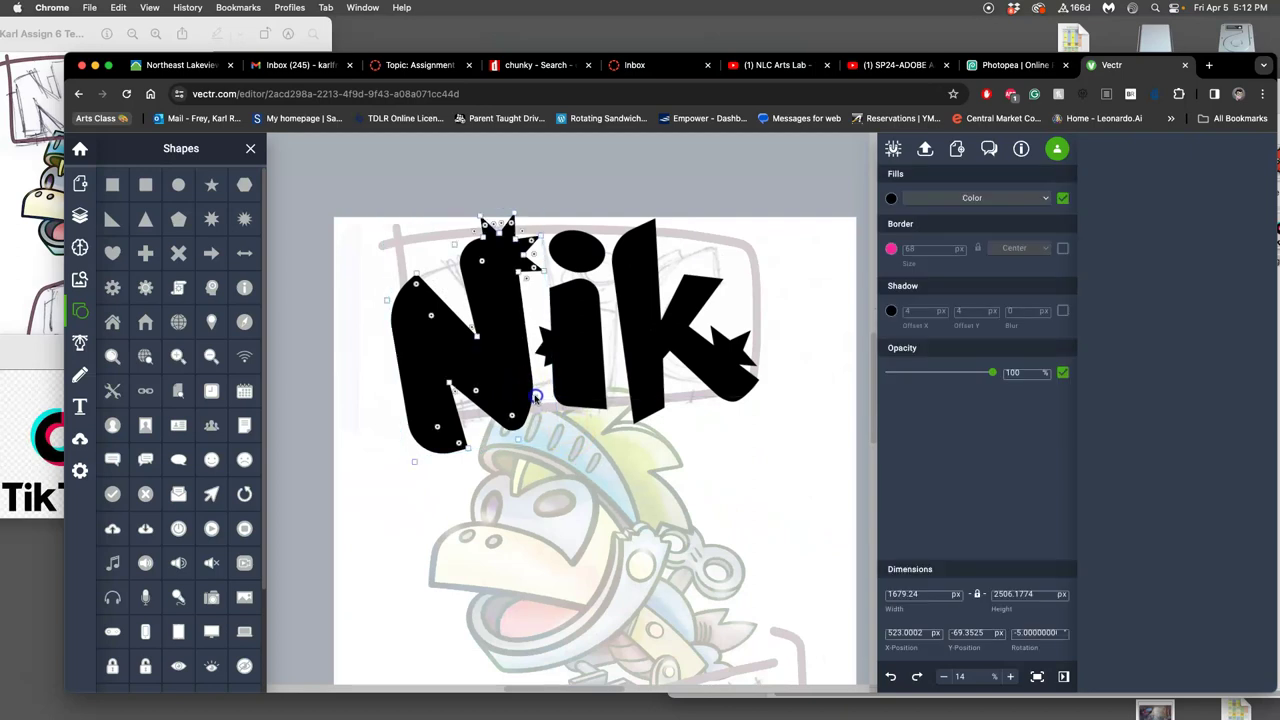
{"action": "left_click", "coordinate": [548, 460]}
{"action": "left_click", "coordinate": [508, 389]}
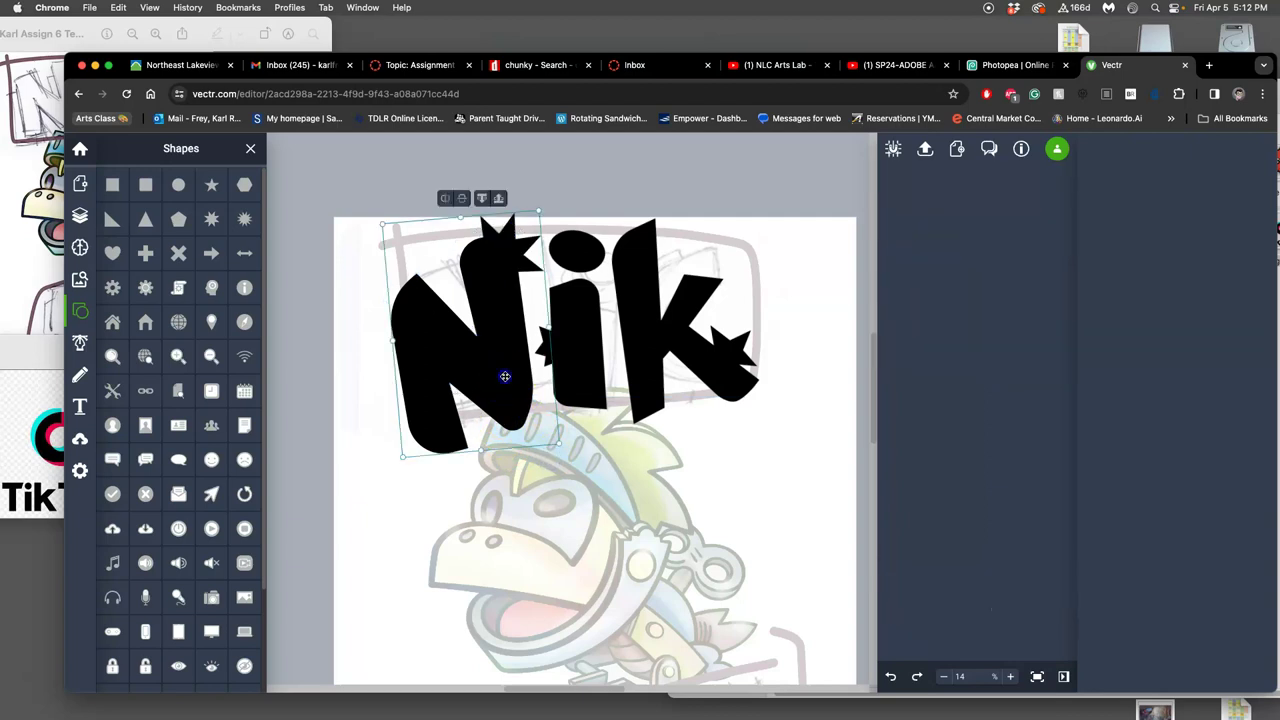
{"action": "left_click_drag", "start_coordinate": [503, 371], "coordinate": [496, 377]}
Step: Reshape the N's lower-right end so it bulges farther toward the i and narrows to a sharper bottom point
{"action": "double_click", "coordinate": [496, 377]}
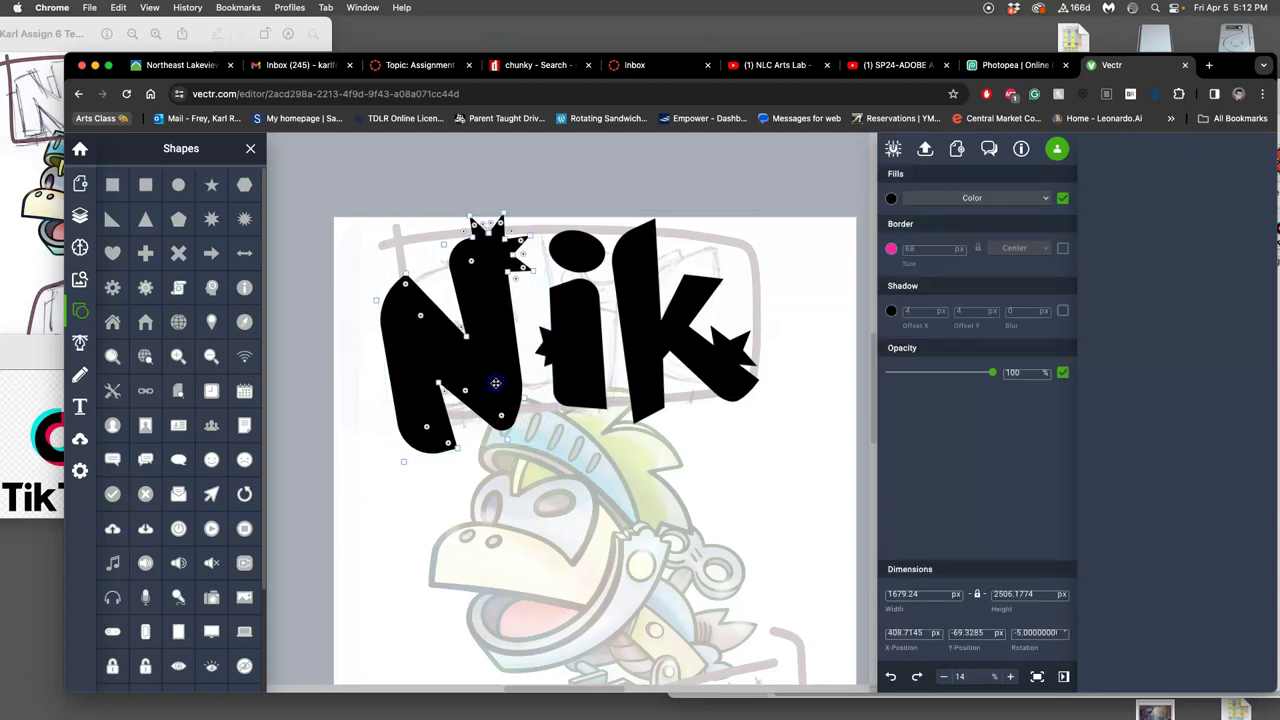
{"action": "left_click_drag", "start_coordinate": [524, 398], "coordinate": [529, 402]}
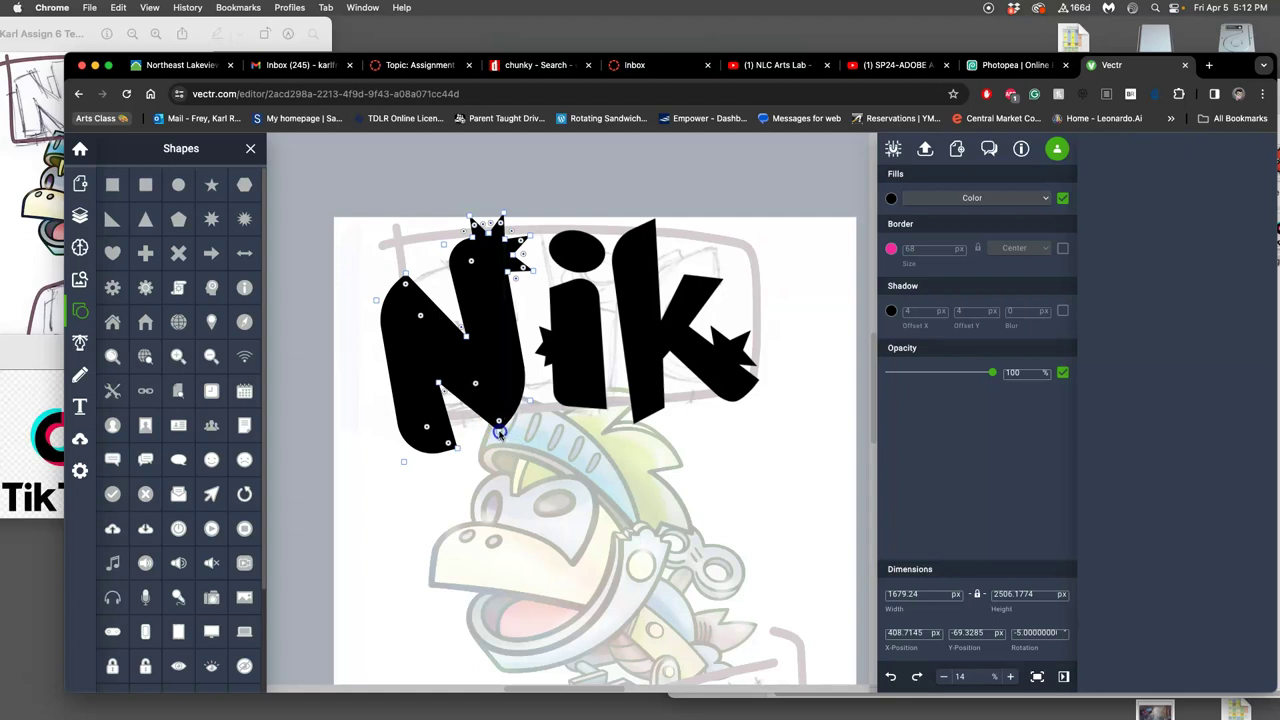
{"action": "left_click", "coordinate": [563, 465]}
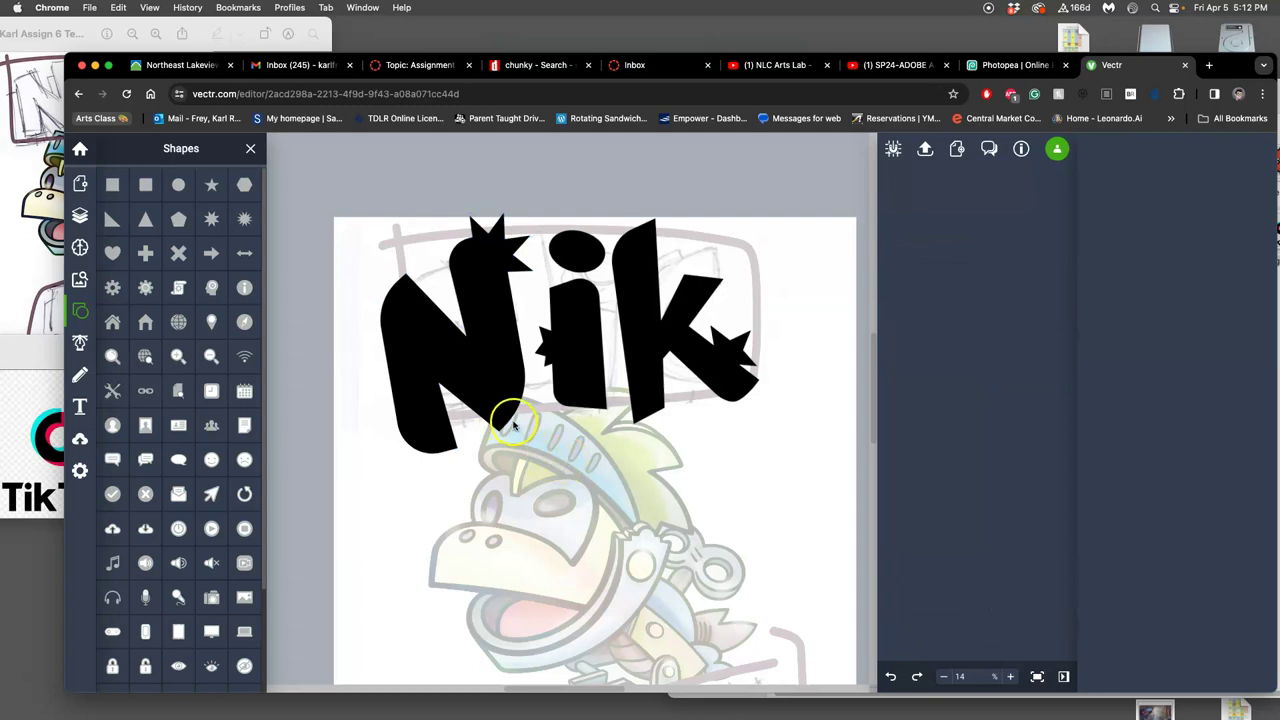
{"action": "left_click", "coordinate": [513, 422]}
{"action": "double_click", "coordinate": [507, 397]}
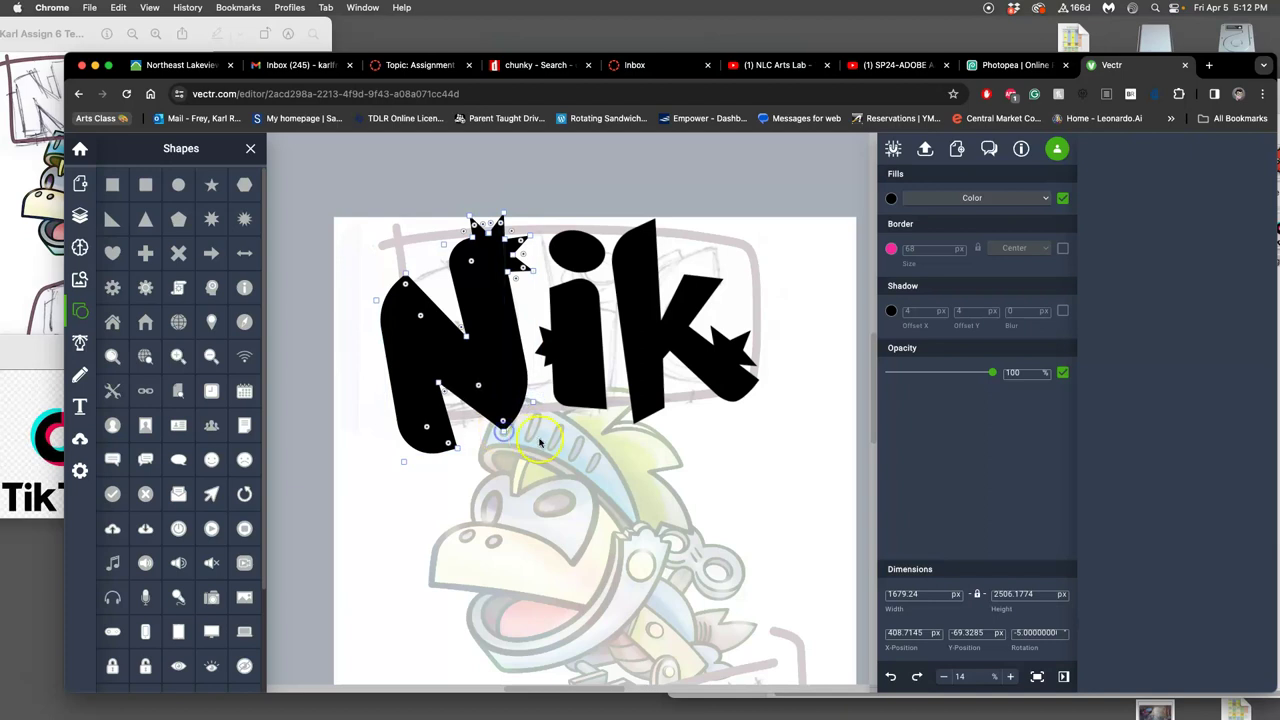
{"action": "left_click", "coordinate": [540, 441]}
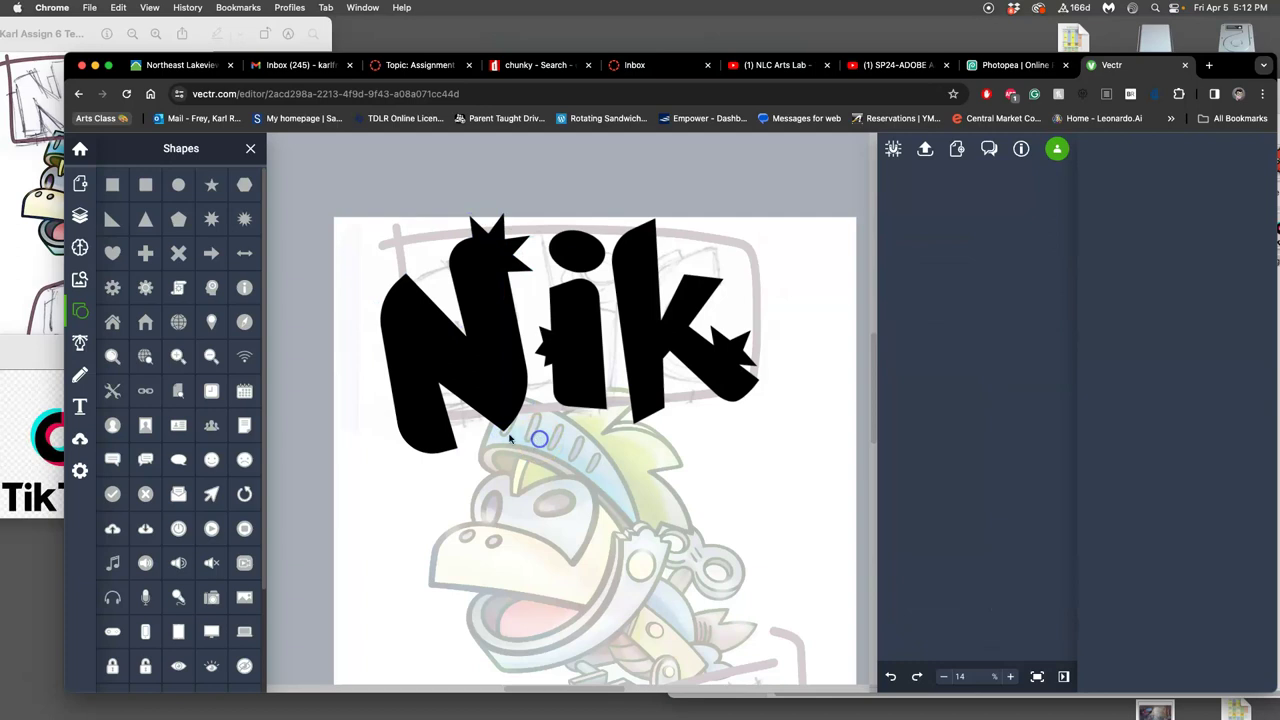
Step: Adjust the node at the N's lower inner corner and shift the i's stem and dot slightly left toward the N
{"action": "left_click", "coordinate": [456, 375]}
{"action": "left_click", "coordinate": [447, 376]}
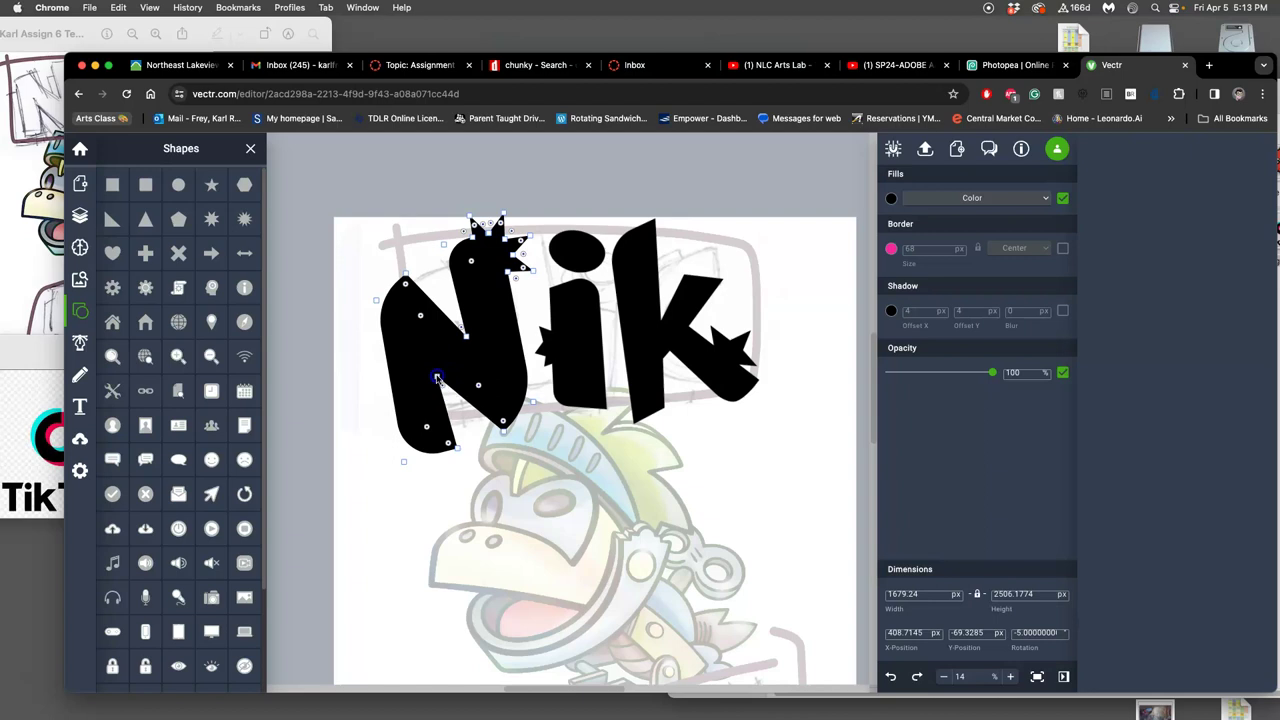
{"action": "mouse_move", "coordinate": [437, 379]}
{"action": "left_mouse_down"}
{"action": "mouse_move", "coordinate": [440, 362]}
{"action": "mouse_move", "coordinate": [440, 375]}
{"action": "left_mouse_up"}
{"action": "left_click", "coordinate": [462, 418]}
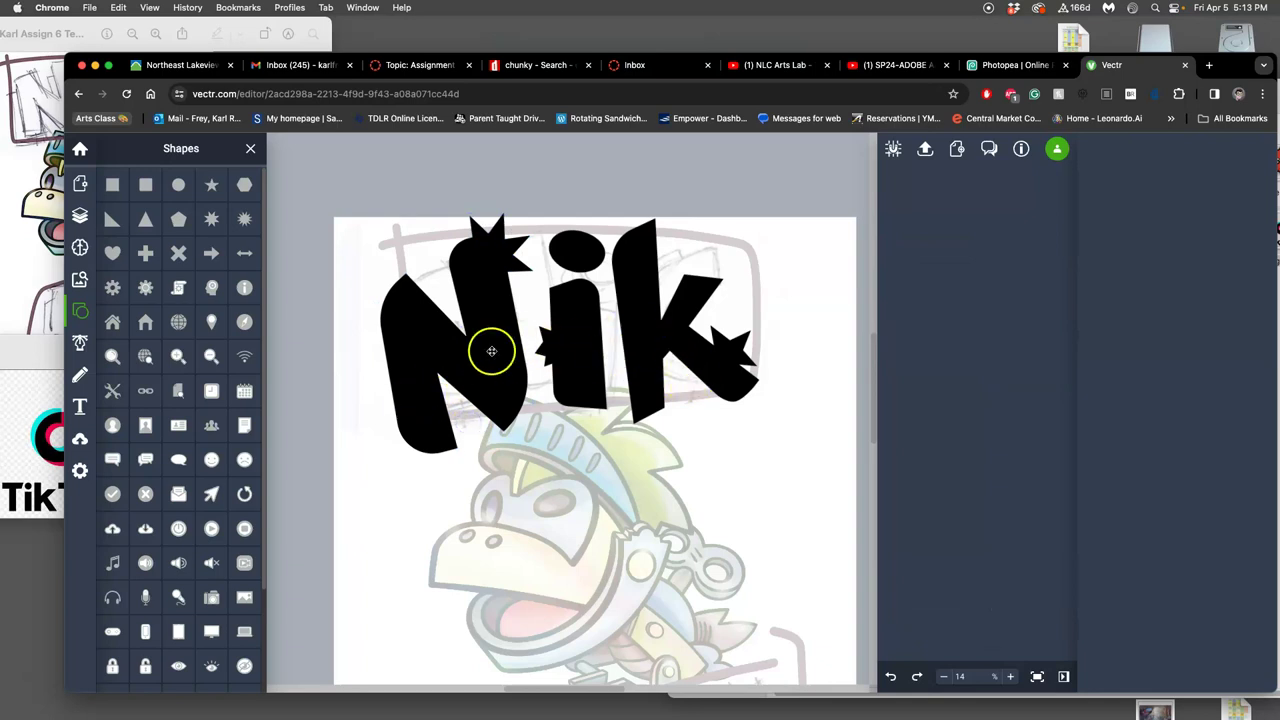
{"action": "left_click", "coordinate": [566, 380]}
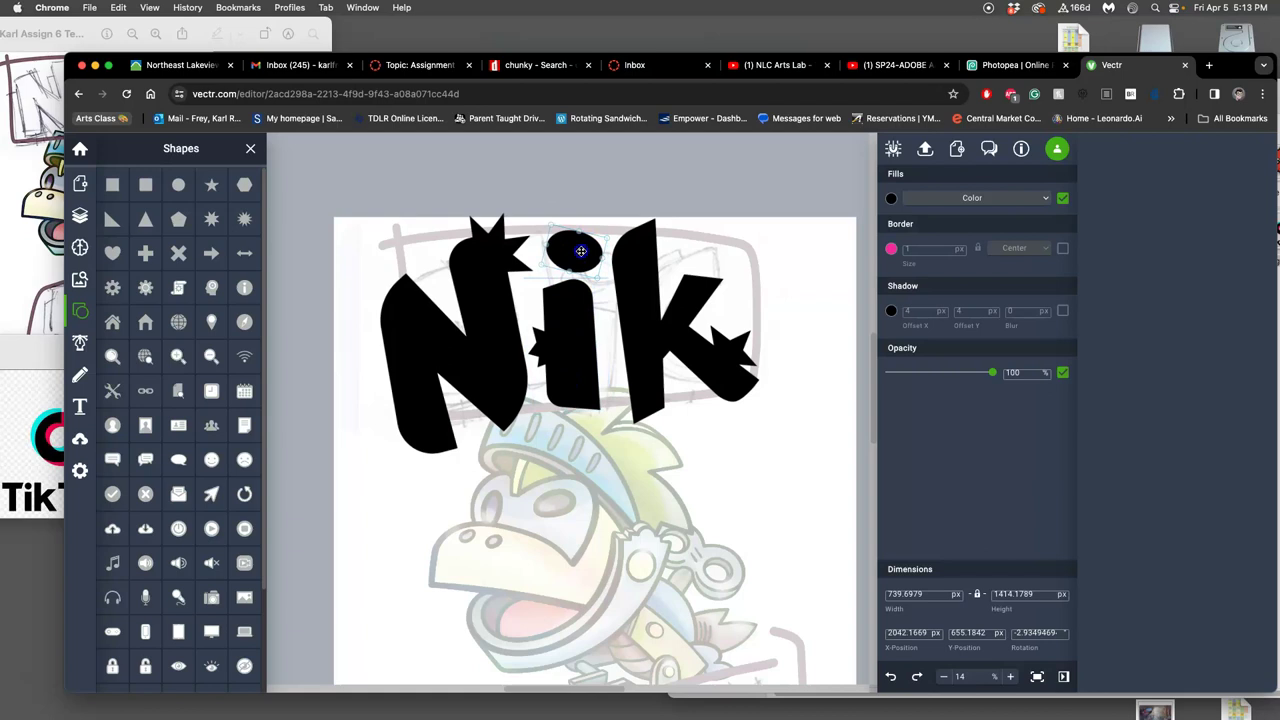
Step: Rotate the k to 353 degrees and resize it to about 1406 by 2117 px, placing it closer to the i
{"action": "left_click", "coordinate": [651, 366]}
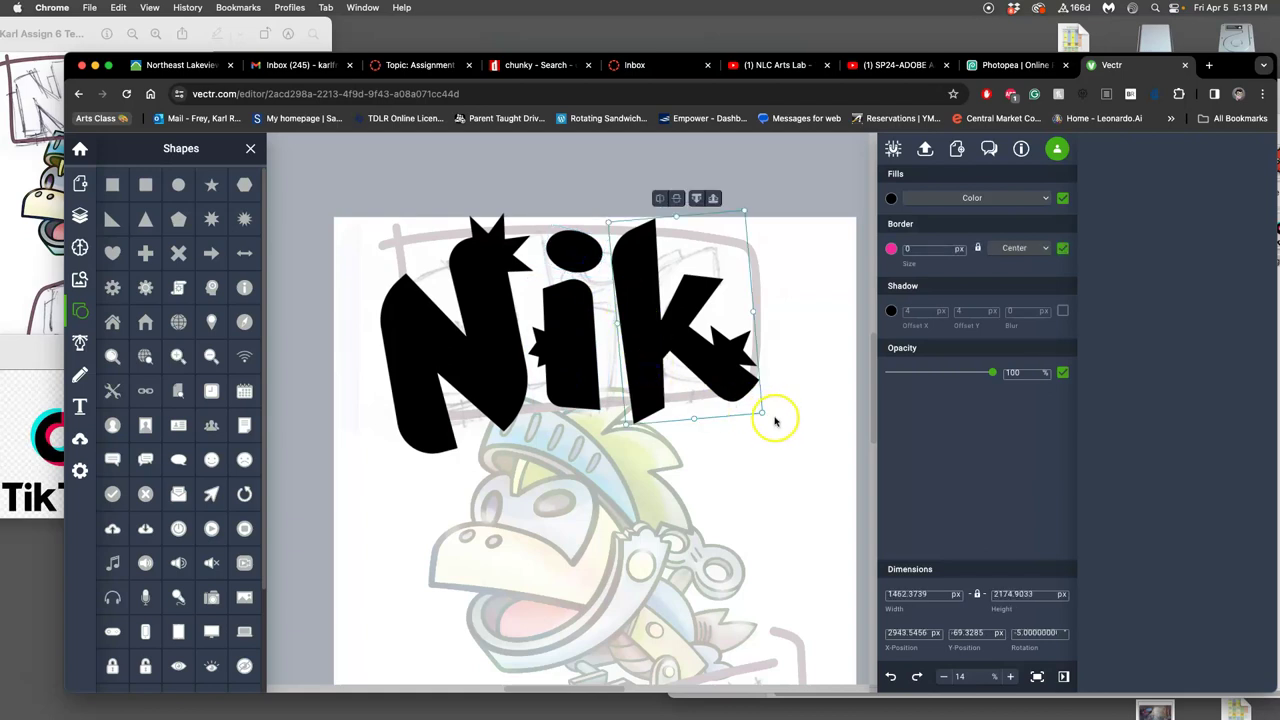
{"action": "left_click_drag", "start_coordinate": [766, 415], "coordinate": [766, 414]}
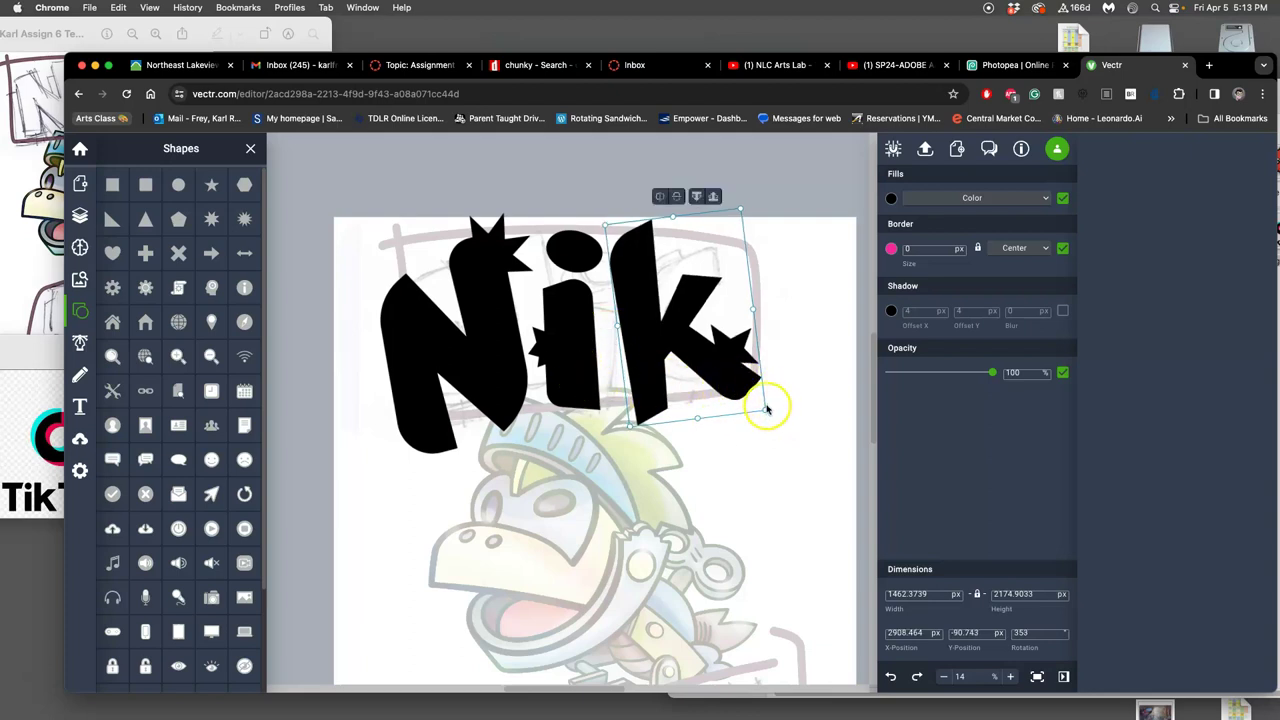
{"action": "left_click_drag", "start_coordinate": [766, 408], "coordinate": [718, 388]}
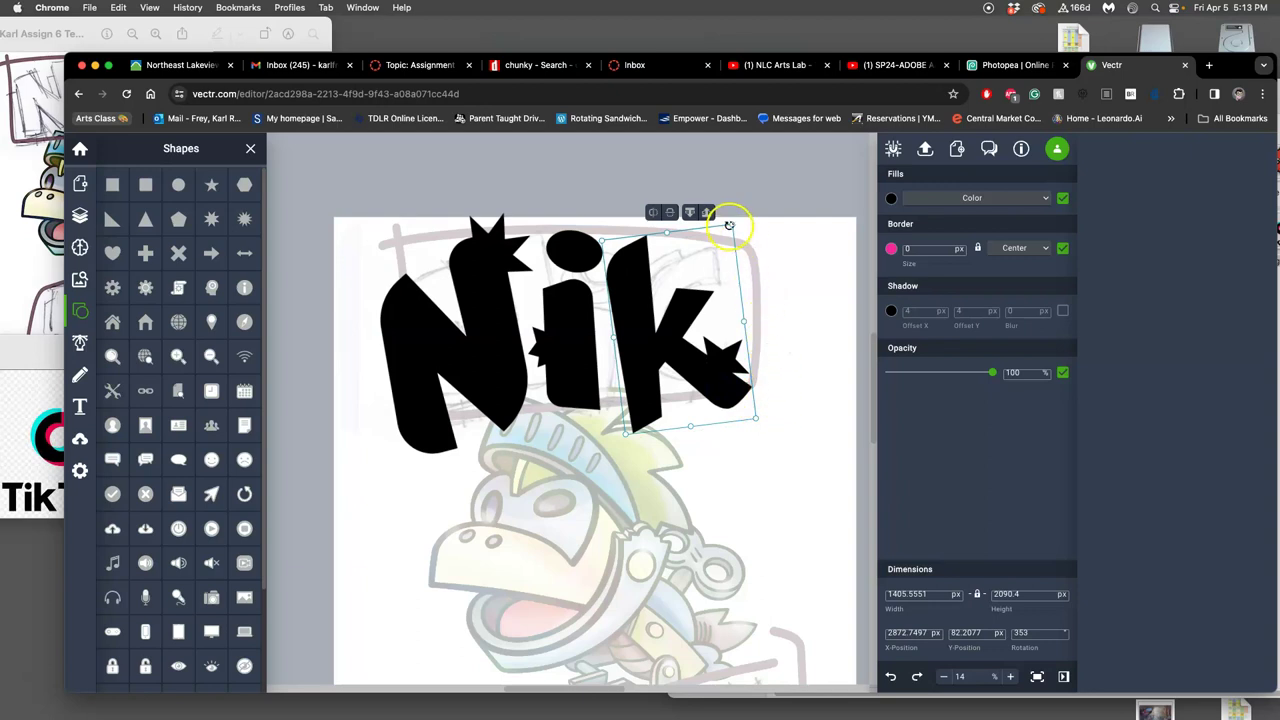
{"action": "left_click_drag", "start_coordinate": [670, 233], "coordinate": [669, 231]}
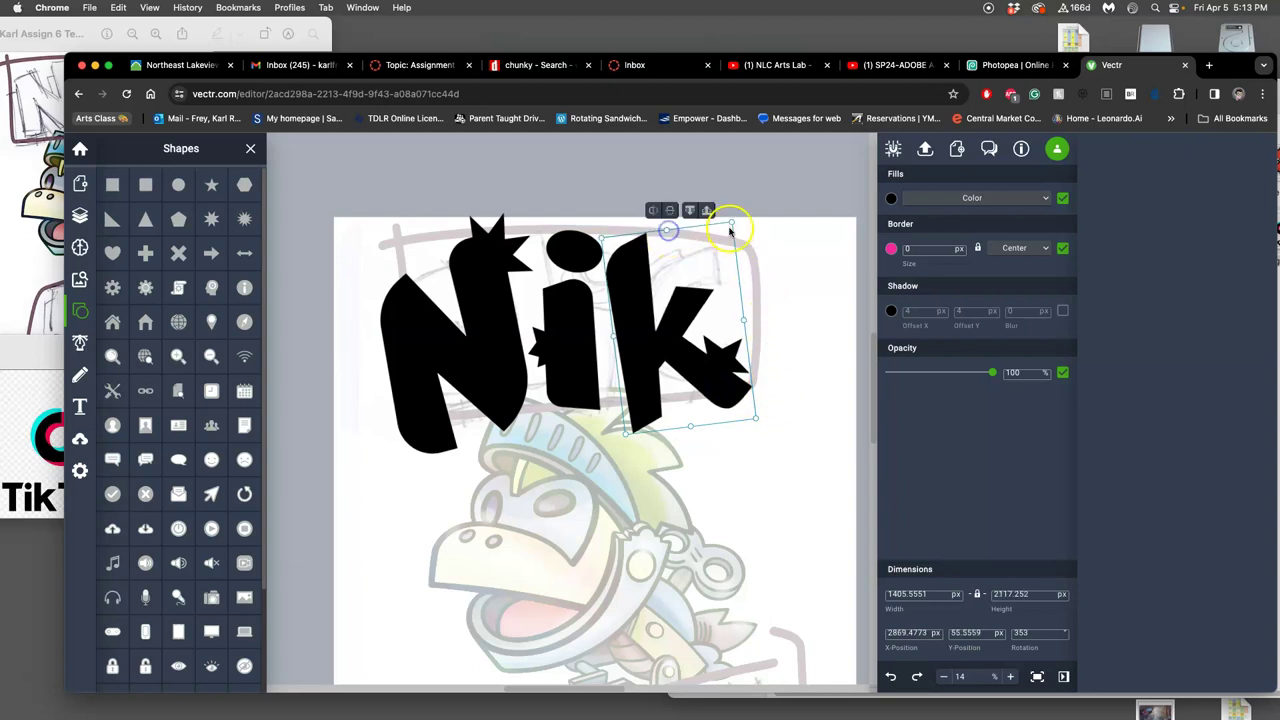
Step: Shift the i's dot slightly left over its stem and deselect it
{"action": "left_click", "coordinate": [571, 250]}
{"action": "left_click", "coordinate": [770, 293]}
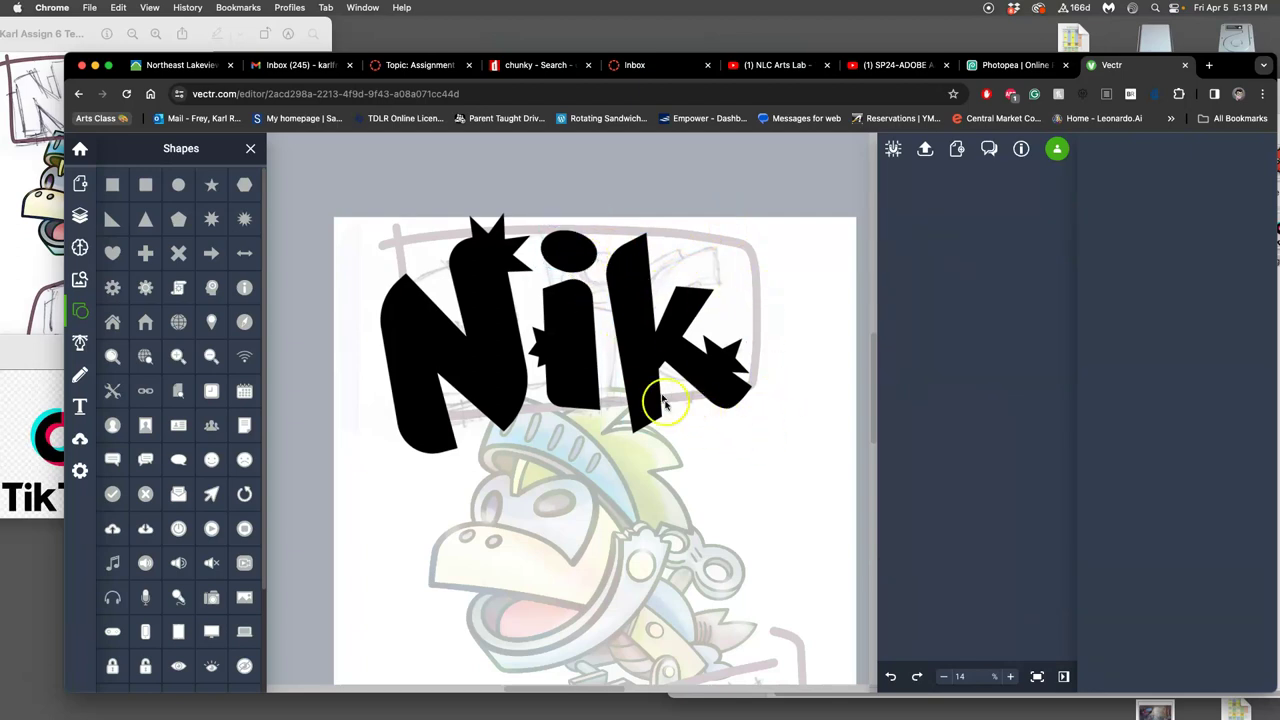
Step: Rotate the k to 355 degrees and deselect it
{"action": "scroll", "coordinate": [692, 452], "scroll_direction": "down", "scroll_amount": 2}
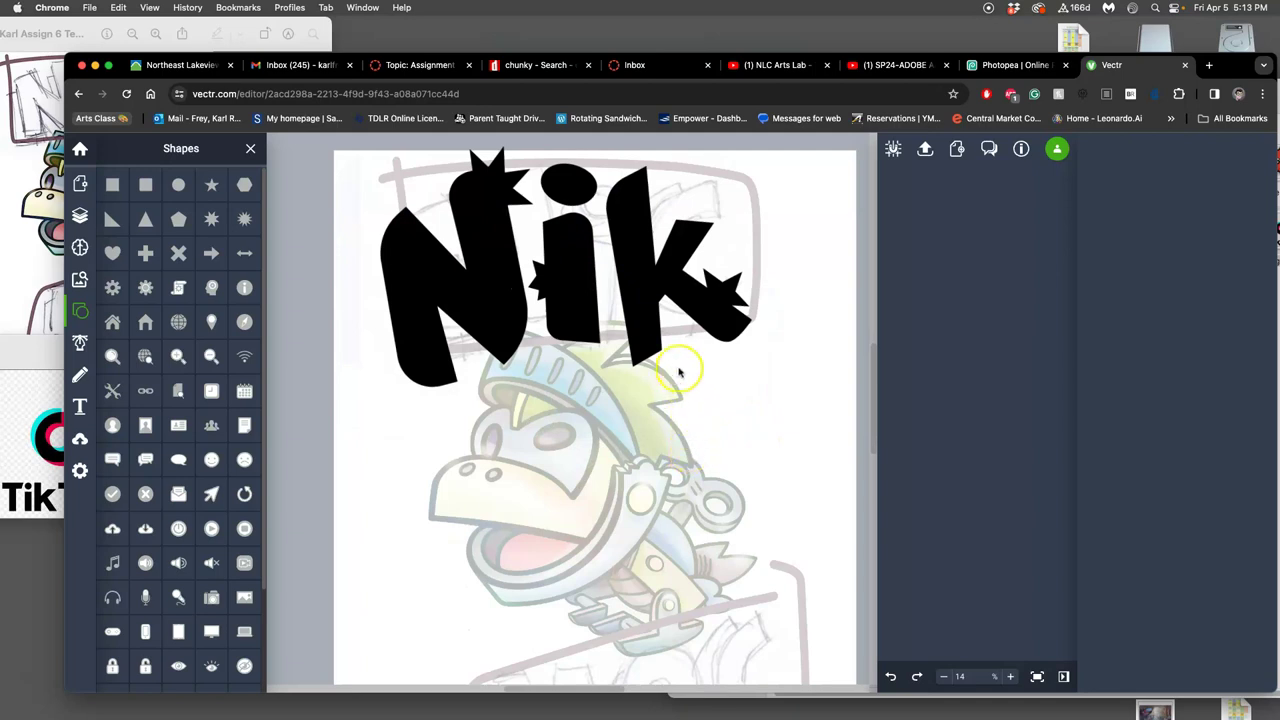
{"action": "left_click", "coordinate": [648, 355]}
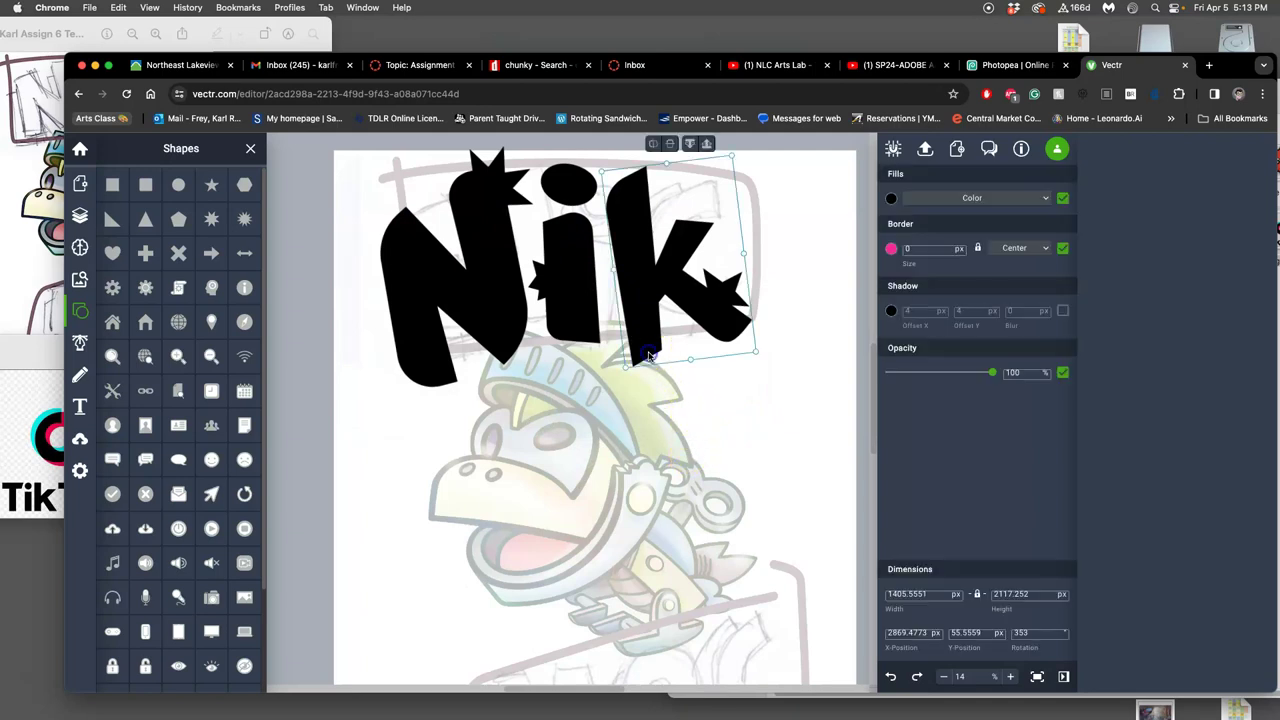
{"action": "left_click_drag", "start_coordinate": [761, 357], "coordinate": [757, 361]}
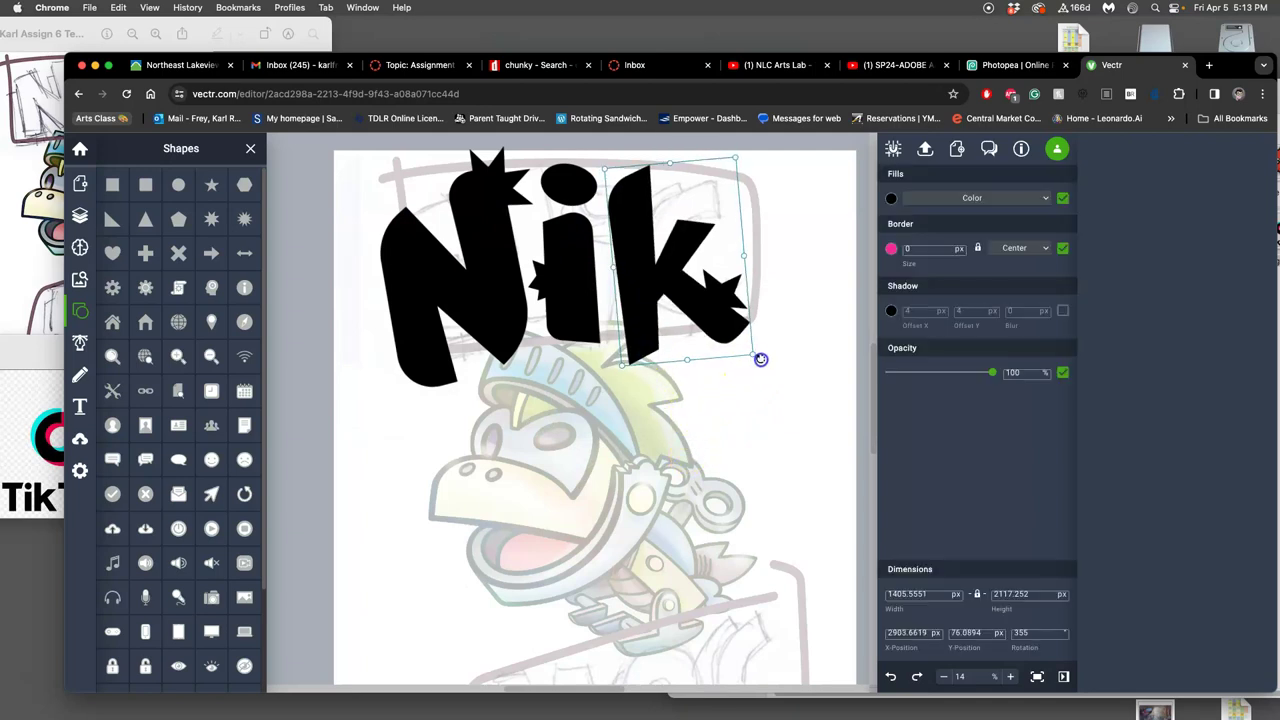
{"action": "left_click", "coordinate": [785, 368]}
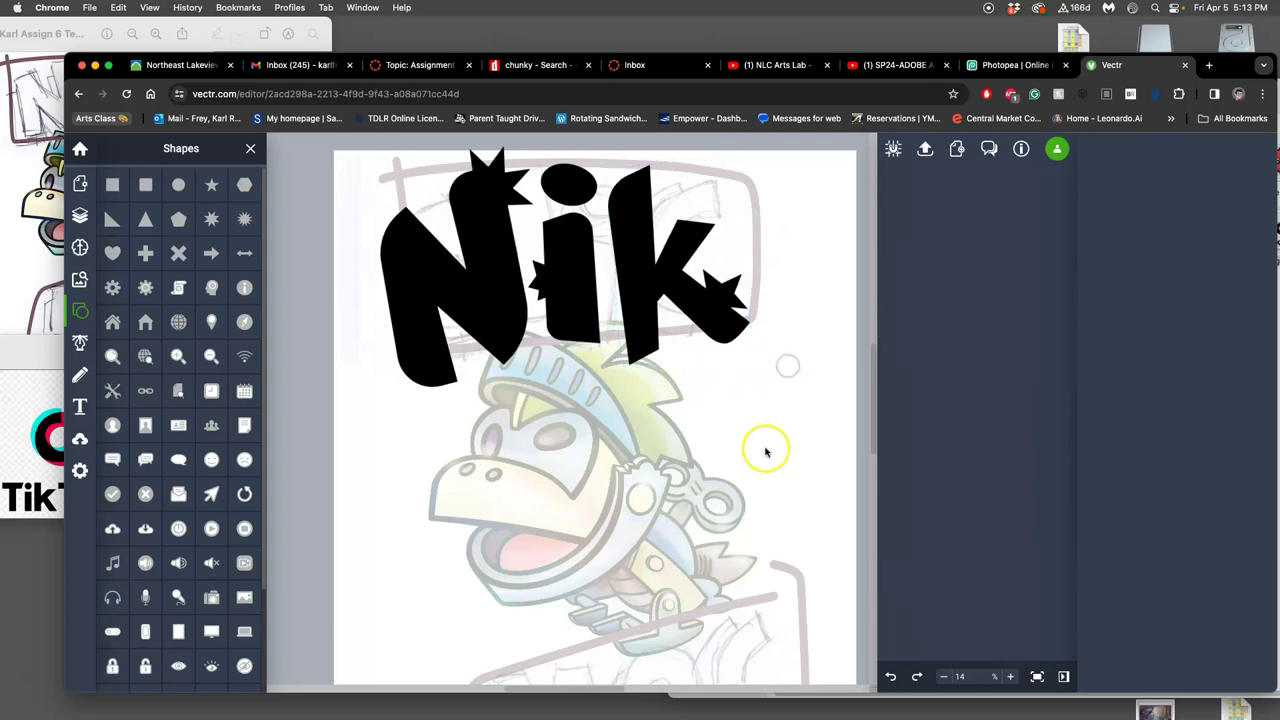
Step: Show the layer list in place of the shape library and hide the locked reference image
{"action": "scroll", "coordinate": [755, 448], "scroll_direction": "down", "scroll_amount": 3}
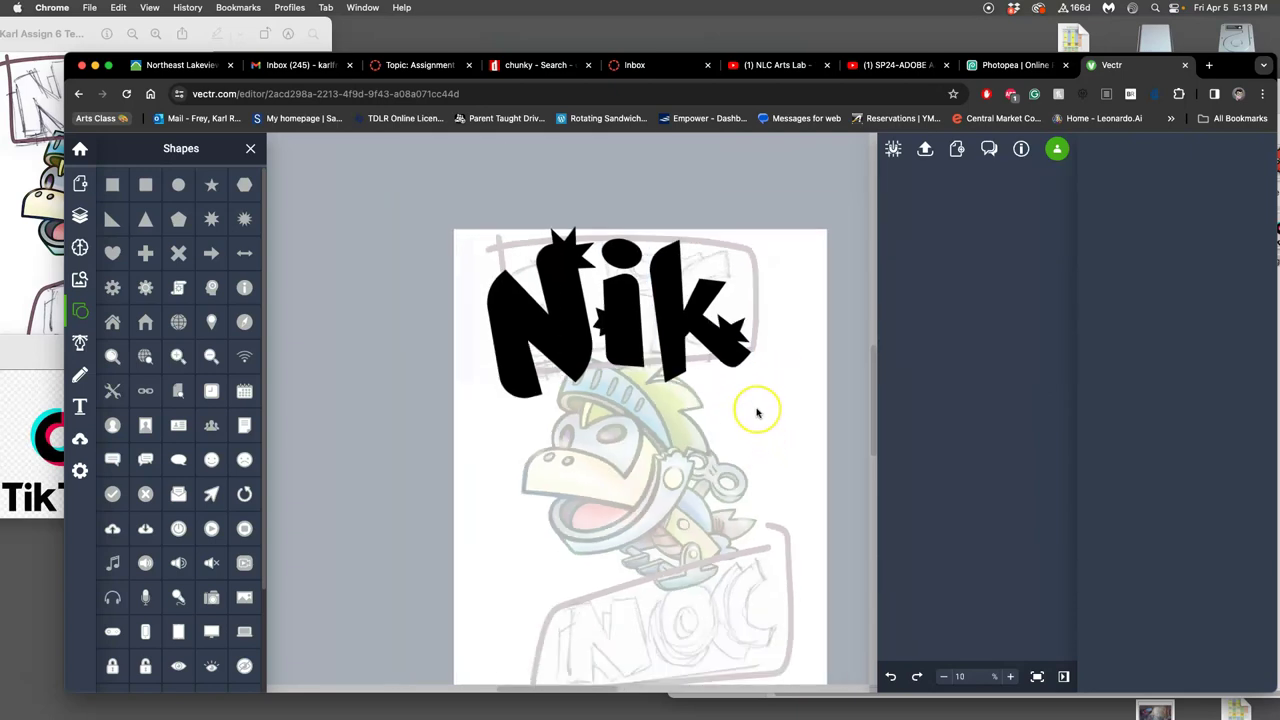
{"action": "scroll", "coordinate": [757, 408], "scroll_direction": "down", "scroll_amount": 3}
{"action": "scroll", "coordinate": [760, 410], "scroll_direction": "up", "scroll_amount": 1}
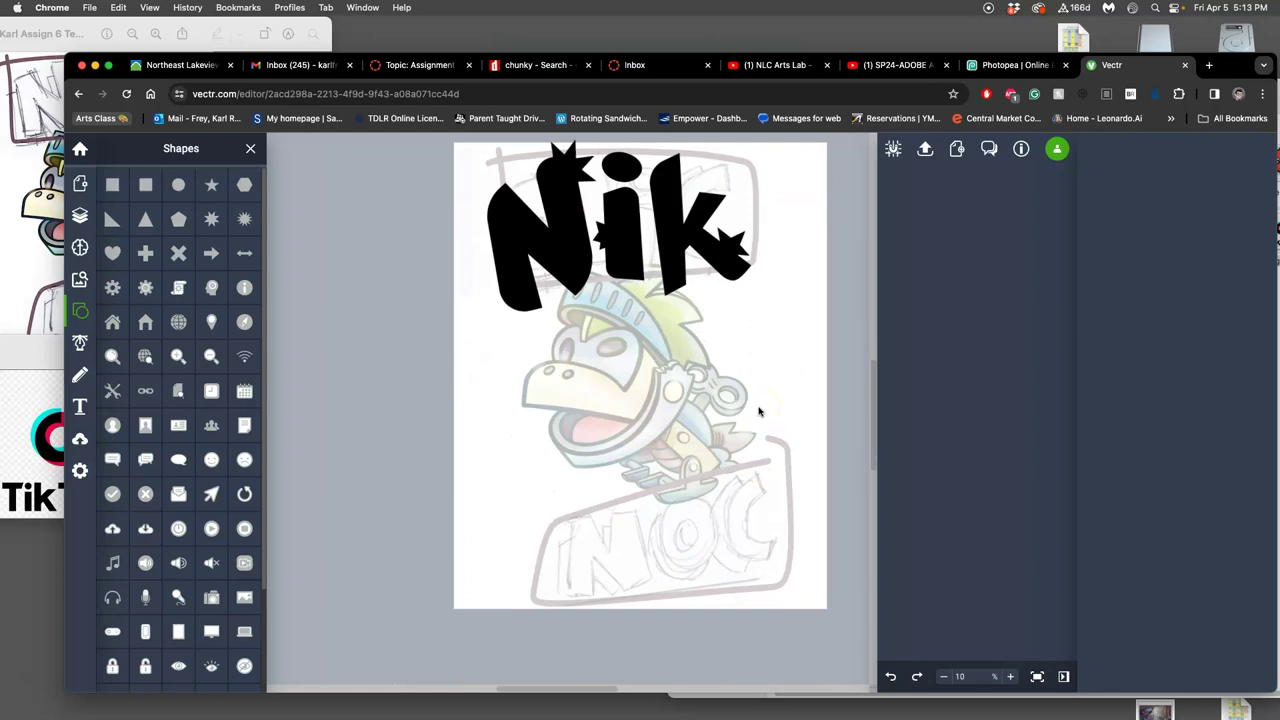
{"action": "scroll", "coordinate": [691, 405], "scroll_direction": "up", "scroll_amount": 4}
{"action": "scroll", "coordinate": [688, 407], "scroll_direction": "down", "scroll_amount": 4}
{"action": "scroll", "coordinate": [687, 408], "scroll_direction": "up", "scroll_amount": 1}
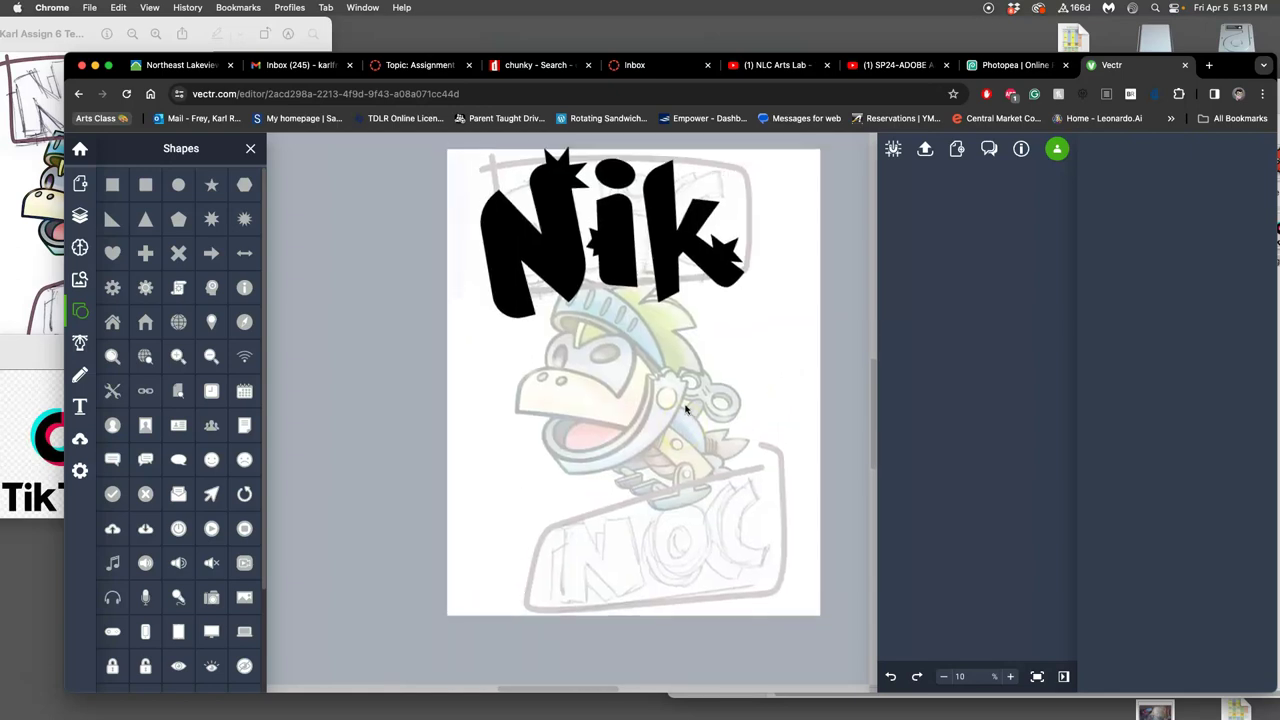
{"action": "scroll", "coordinate": [686, 408], "scroll_direction": "up", "scroll_amount": 1}
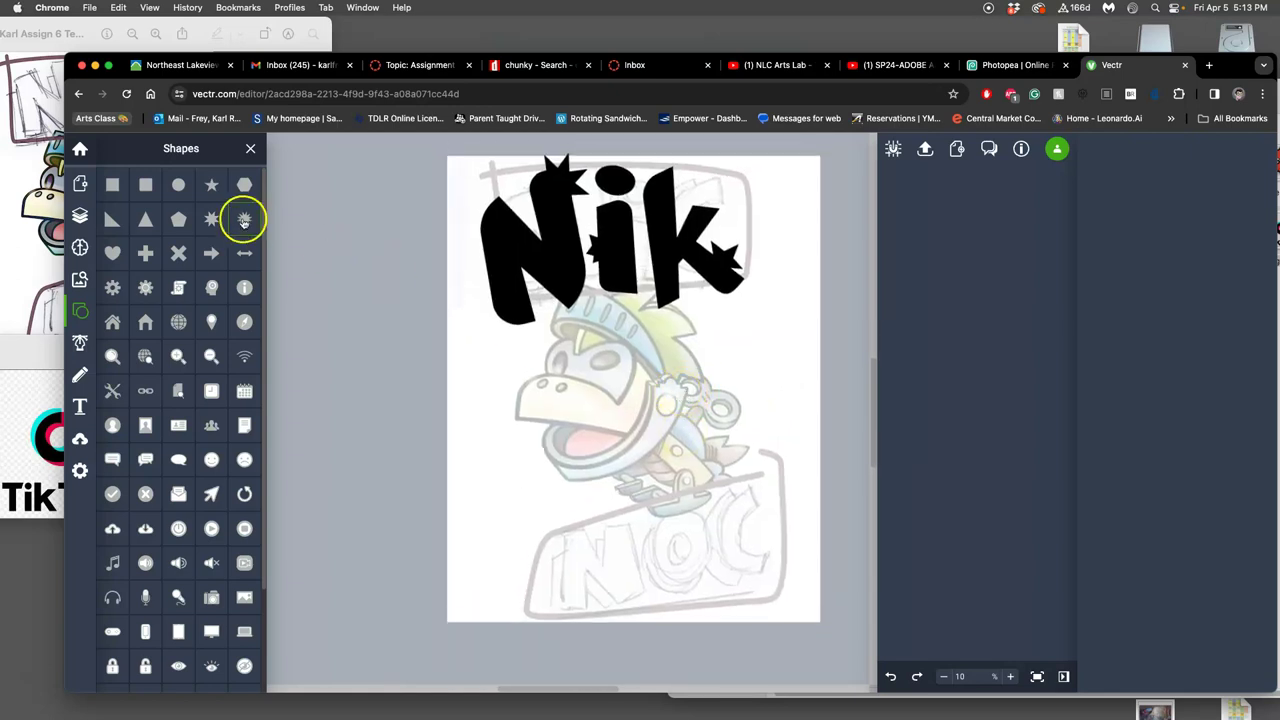
{"action": "left_click", "coordinate": [250, 148]}
{"action": "left_click", "coordinate": [82, 217]}
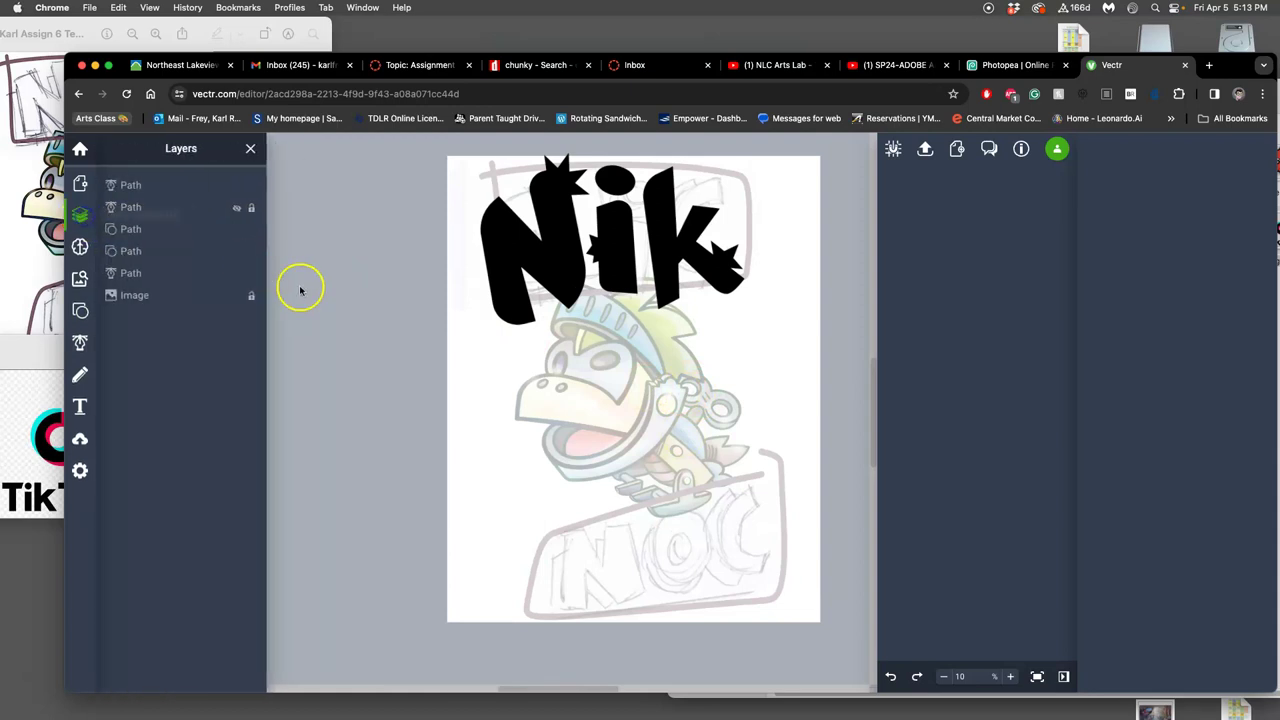
{"action": "left_click", "coordinate": [238, 298]}
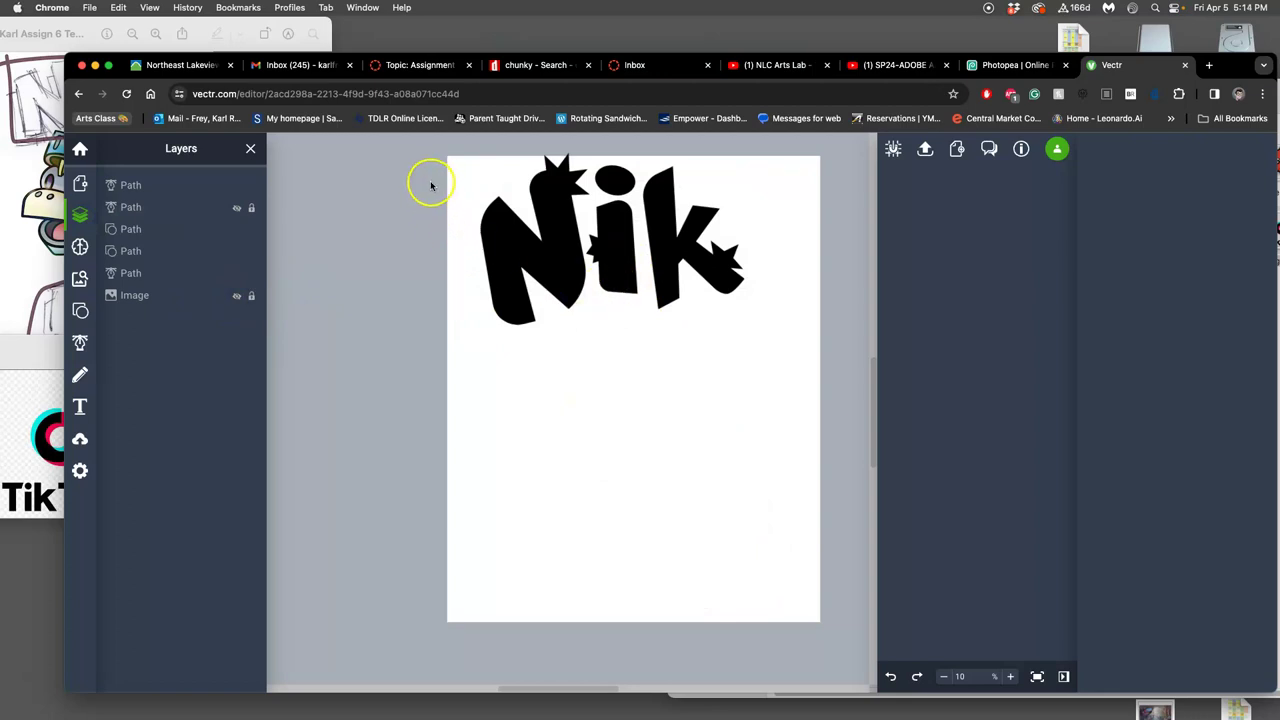
Step: Download the page as an SVG at 1X, 5600 by 7000 px and 72 DPI, check the other export formats, and close the export settings
{"action": "left_click", "coordinate": [926, 150]}
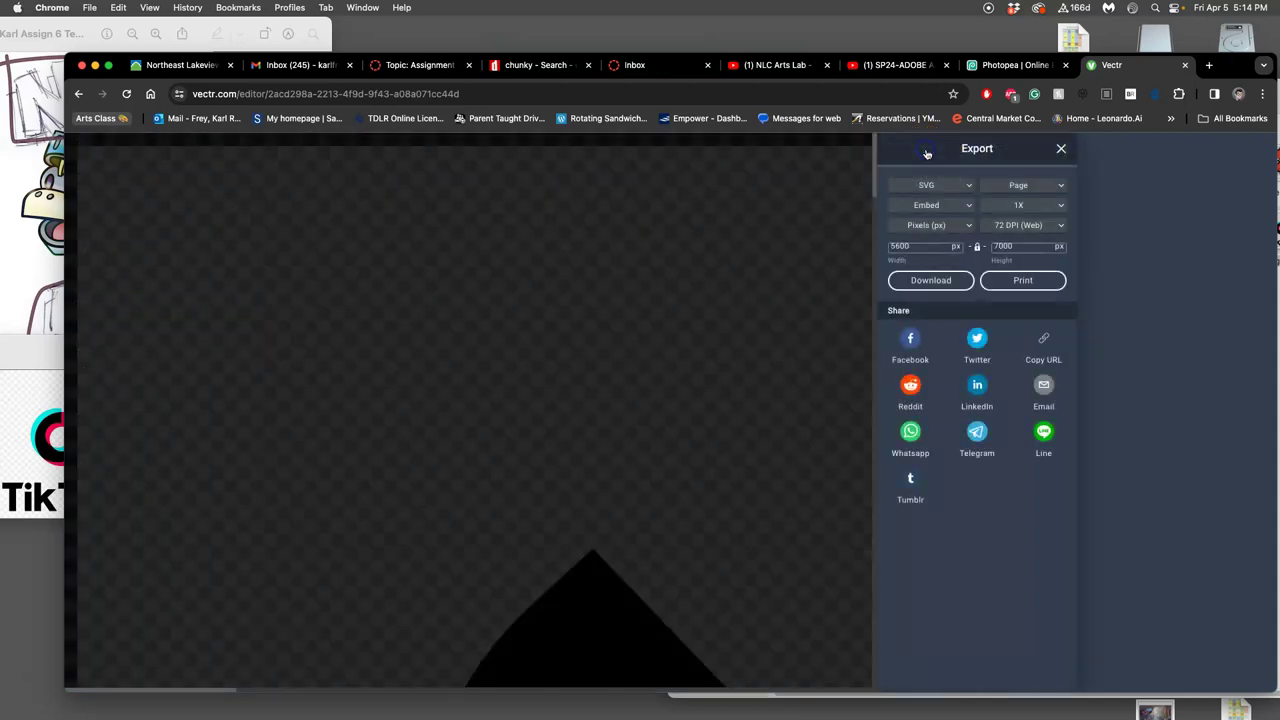
{"action": "left_click", "coordinate": [939, 282]}
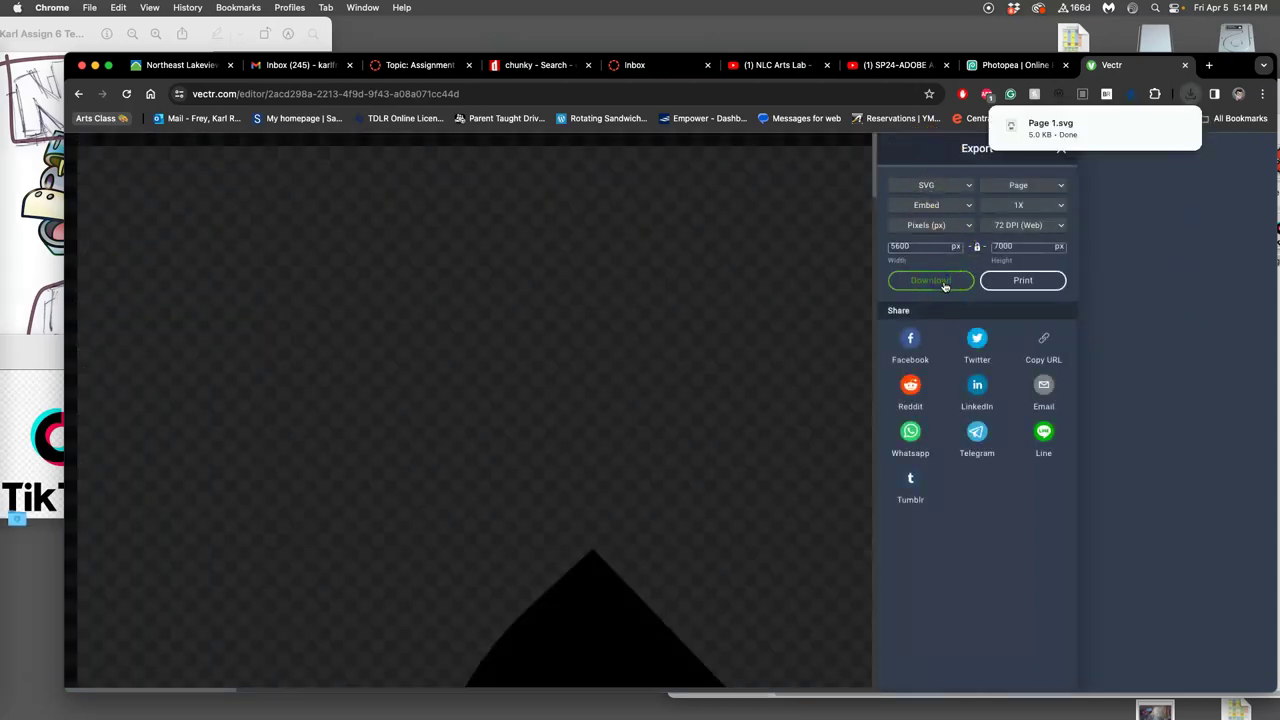
{"action": "left_click", "coordinate": [945, 278]}
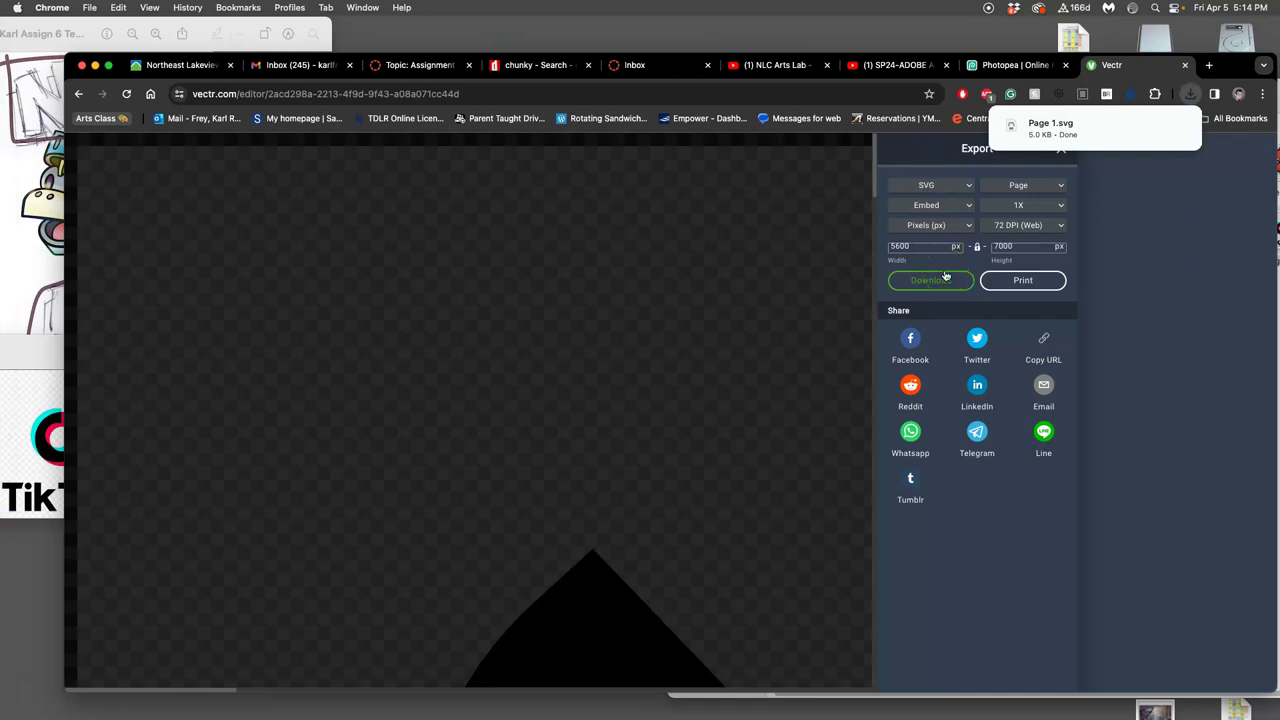
{"action": "left_click", "coordinate": [966, 185]}
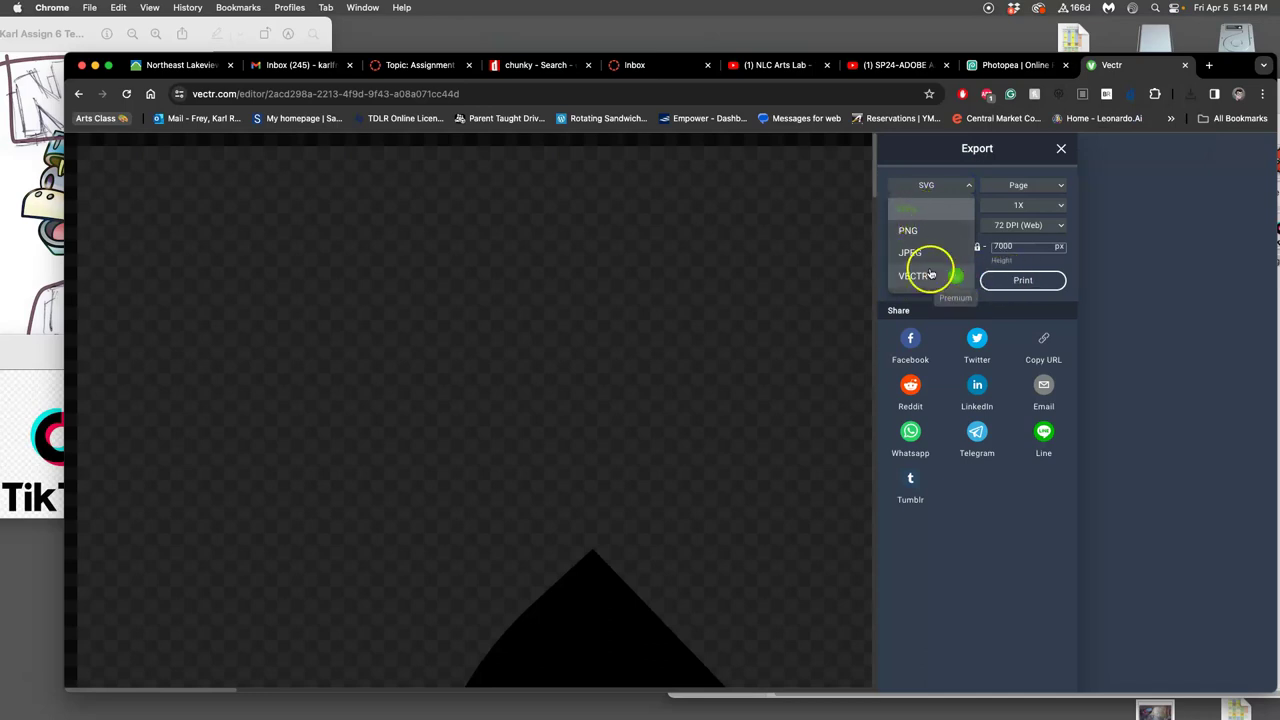
{"action": "left_click", "coordinate": [1103, 270]}
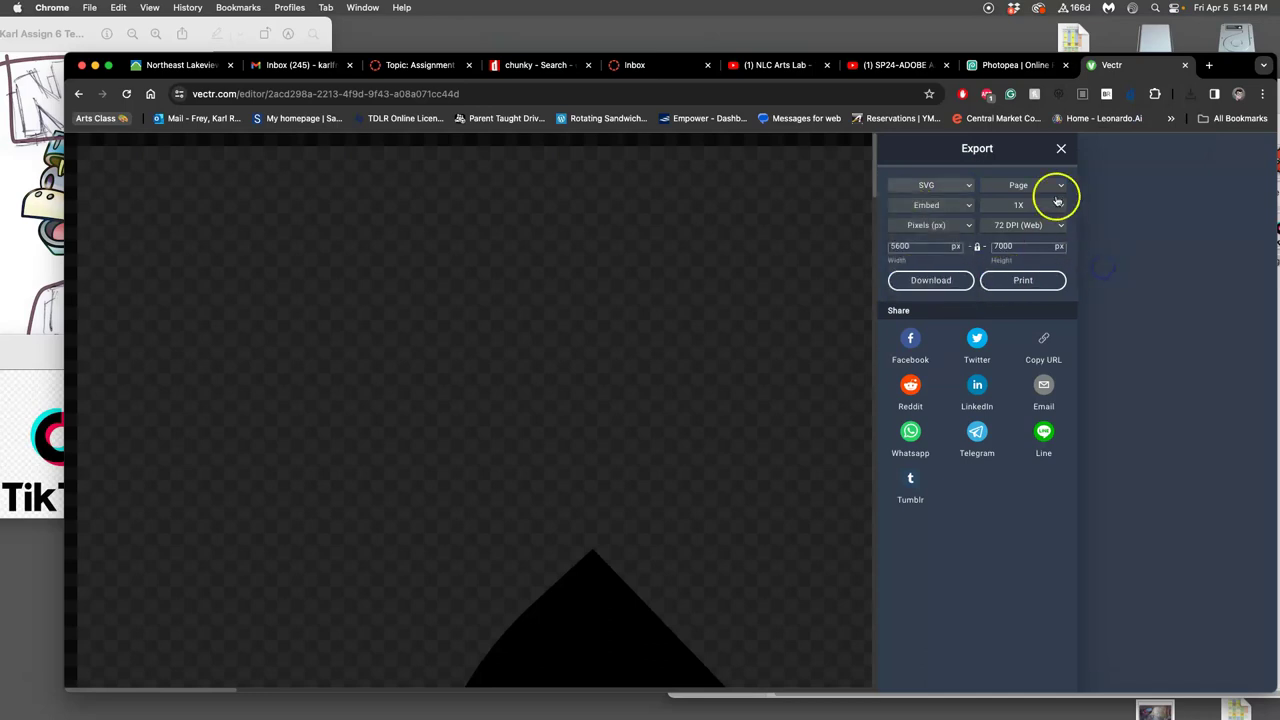
{"action": "left_click", "coordinate": [1062, 151]}
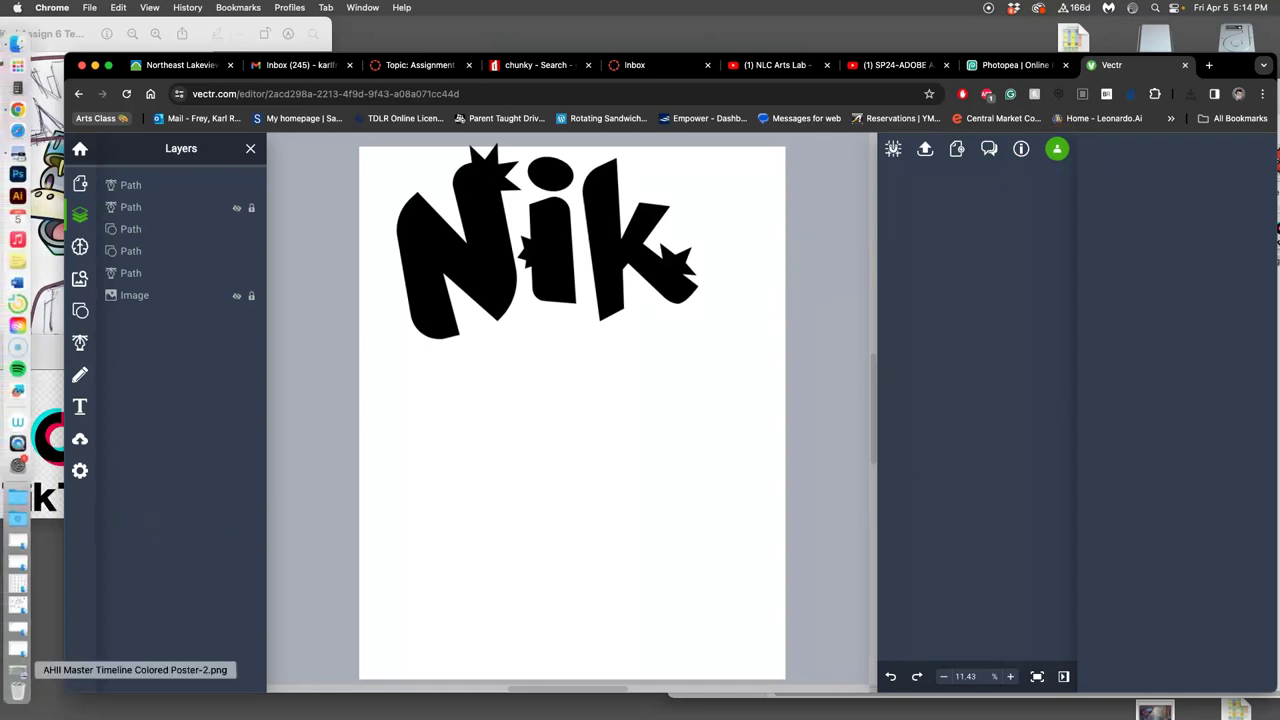
Step: Go to the Downloads folder in Finder and open Page 1.svg with Adobe Illustrator 2024 (28.3.0)
{"action": "left_click", "coordinate": [18, 518]}
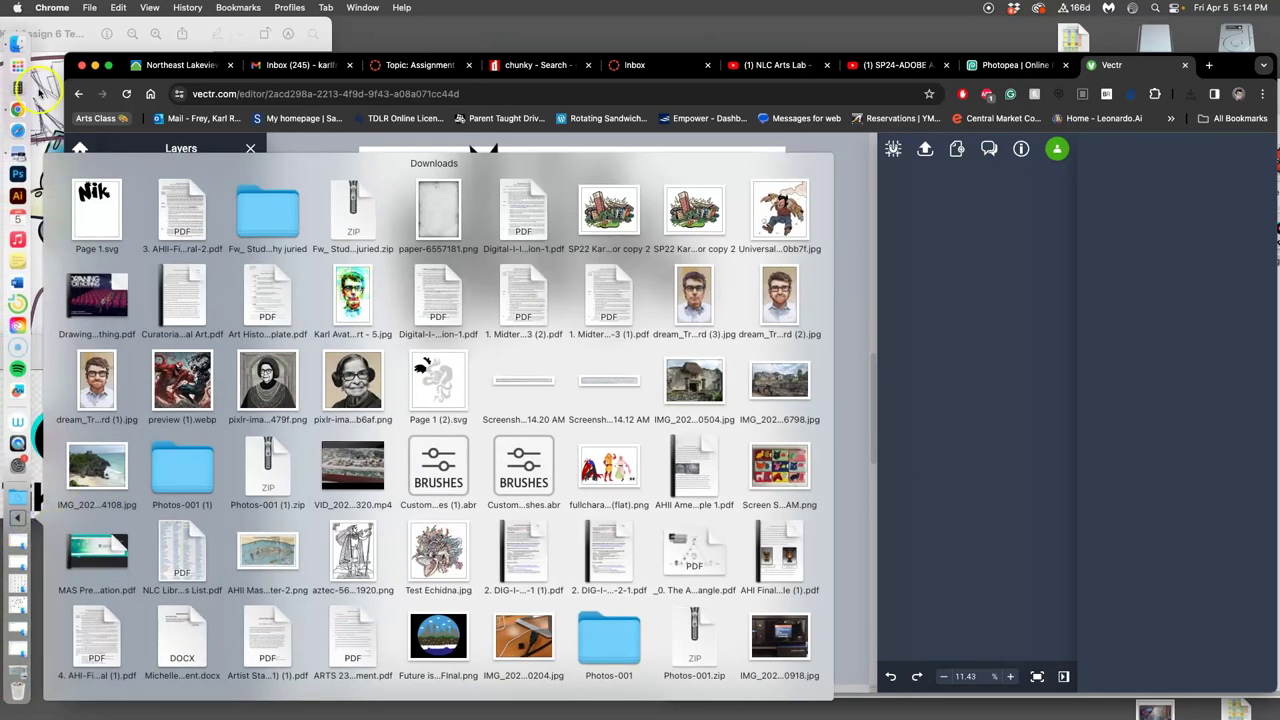
{"action": "scroll", "coordinate": [630, 560], "scroll_direction": "down", "scroll_amount": 15}
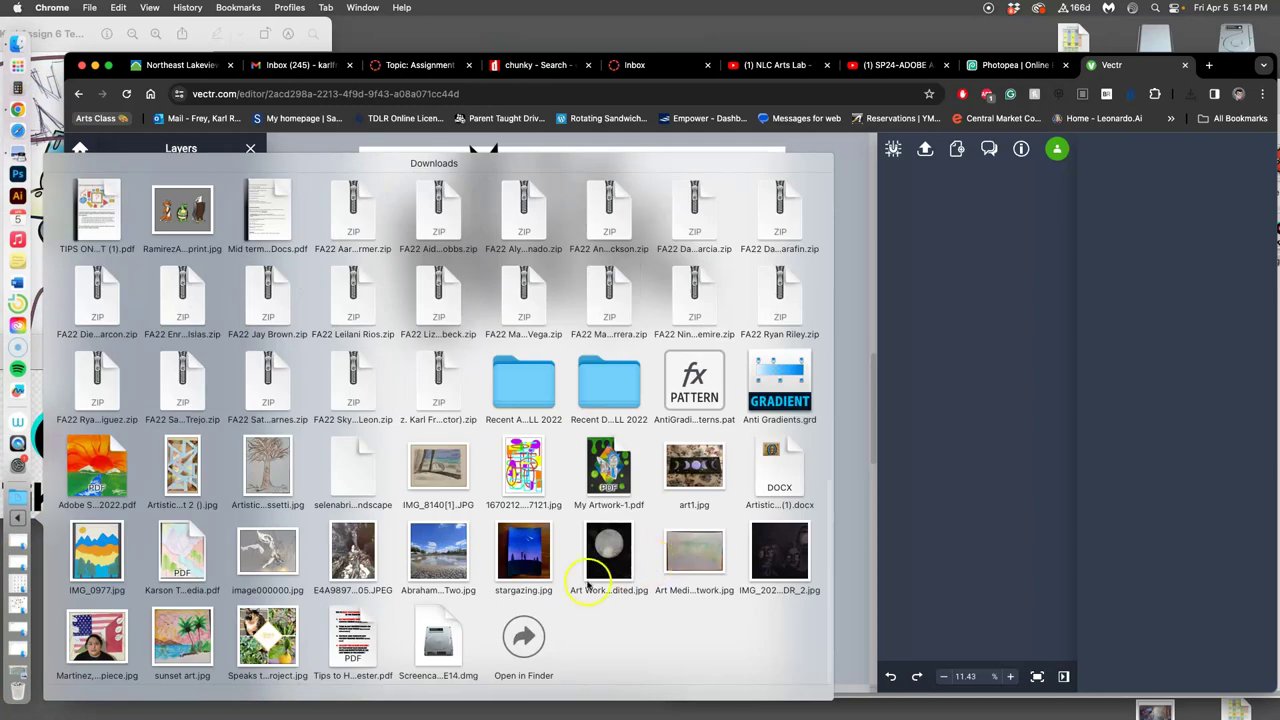
{"action": "left_click", "coordinate": [524, 638]}
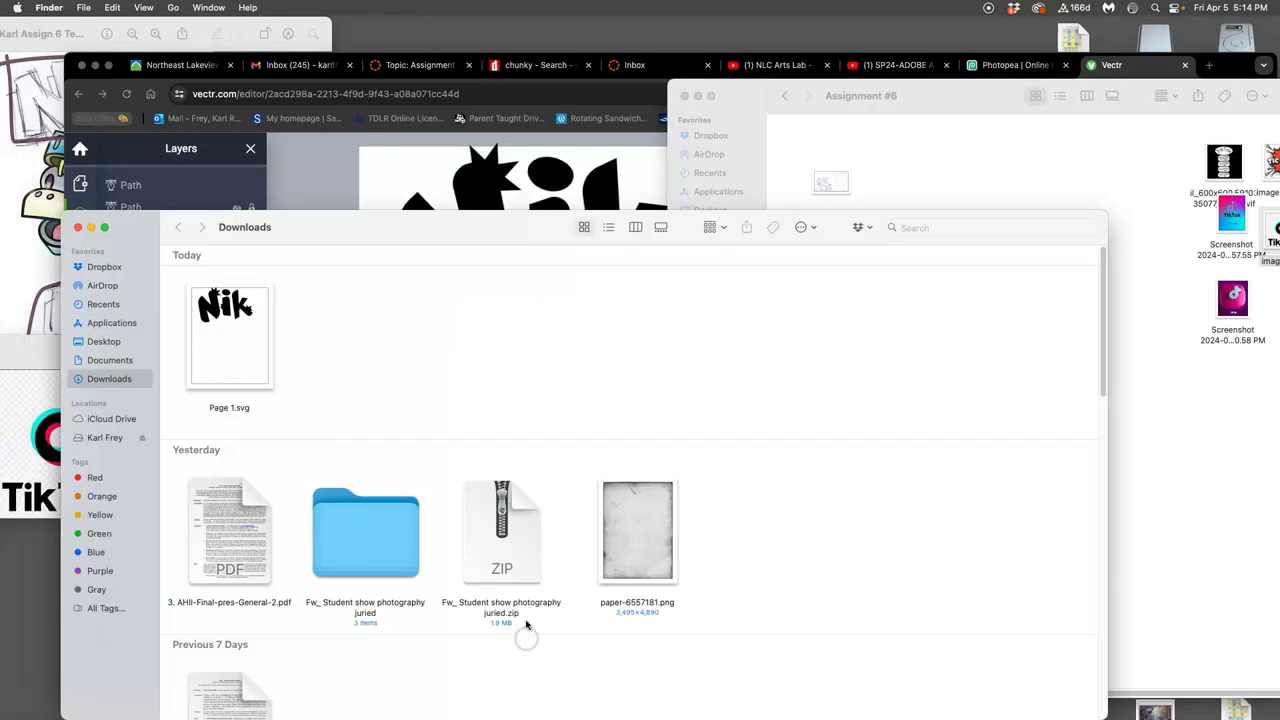
{"action": "right_click", "coordinate": [245, 320]}
{"action": "mouse_move", "coordinate": [300, 339]}
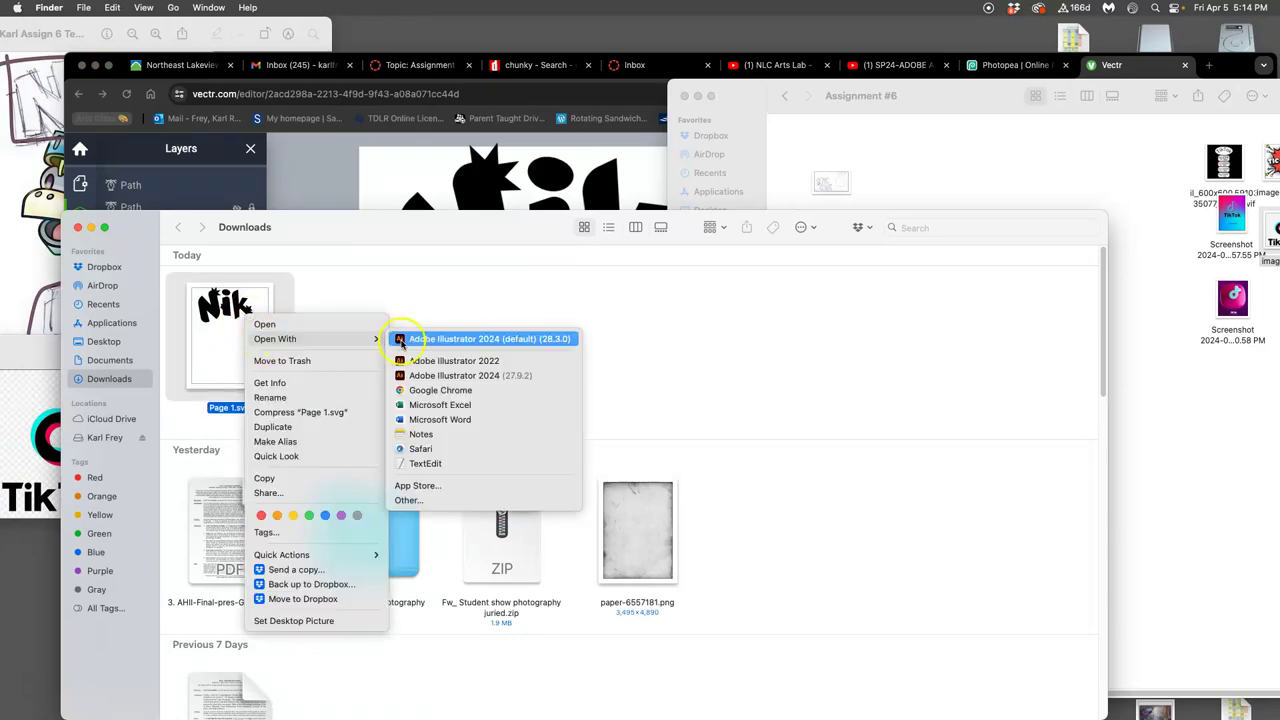
{"action": "left_click", "coordinate": [446, 339]}
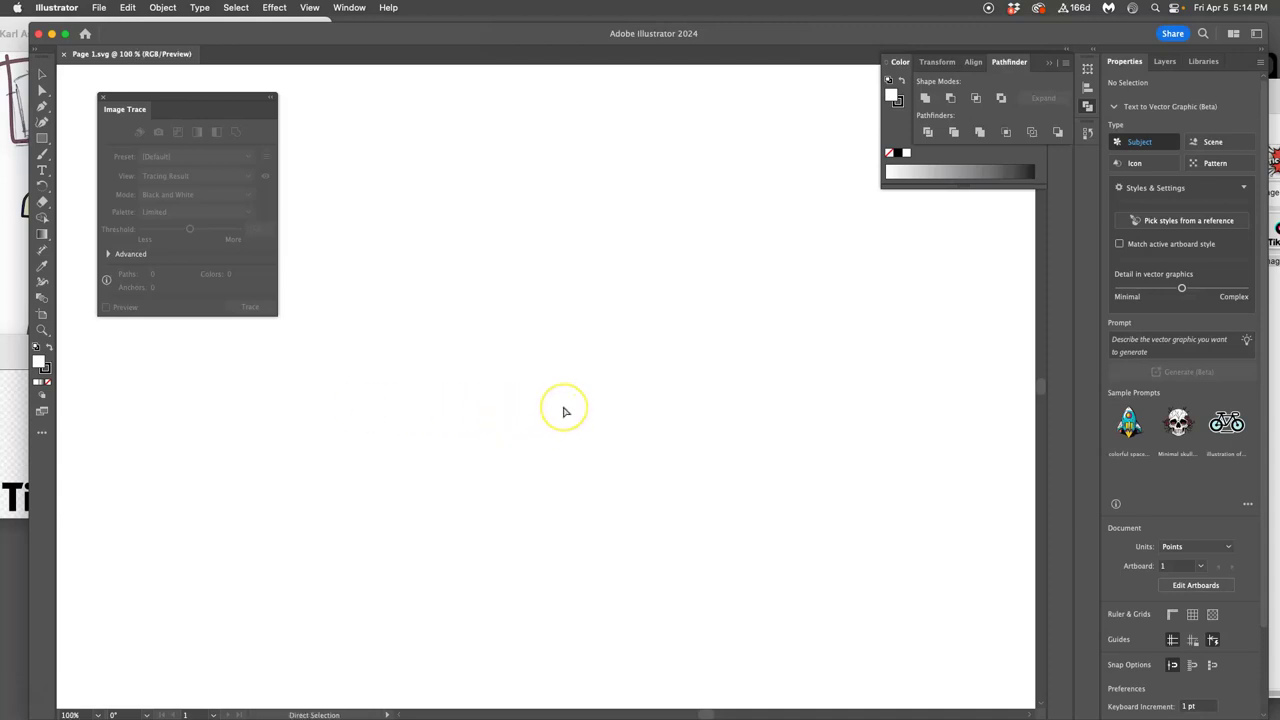
Step: Select the k in the opened artwork and expand Layer 1 to examine the separate letter objects
{"action": "key", "text": "super+minus"}
{"action": "key", "text": "super+minus"}
{"action": "key", "text": "super+minus"}
{"action": "key", "text": "super+minus"}
{"action": "key", "text": "super+minus"}
{"action": "key", "text": "super+minus"}
{"action": "key", "text": "v"}
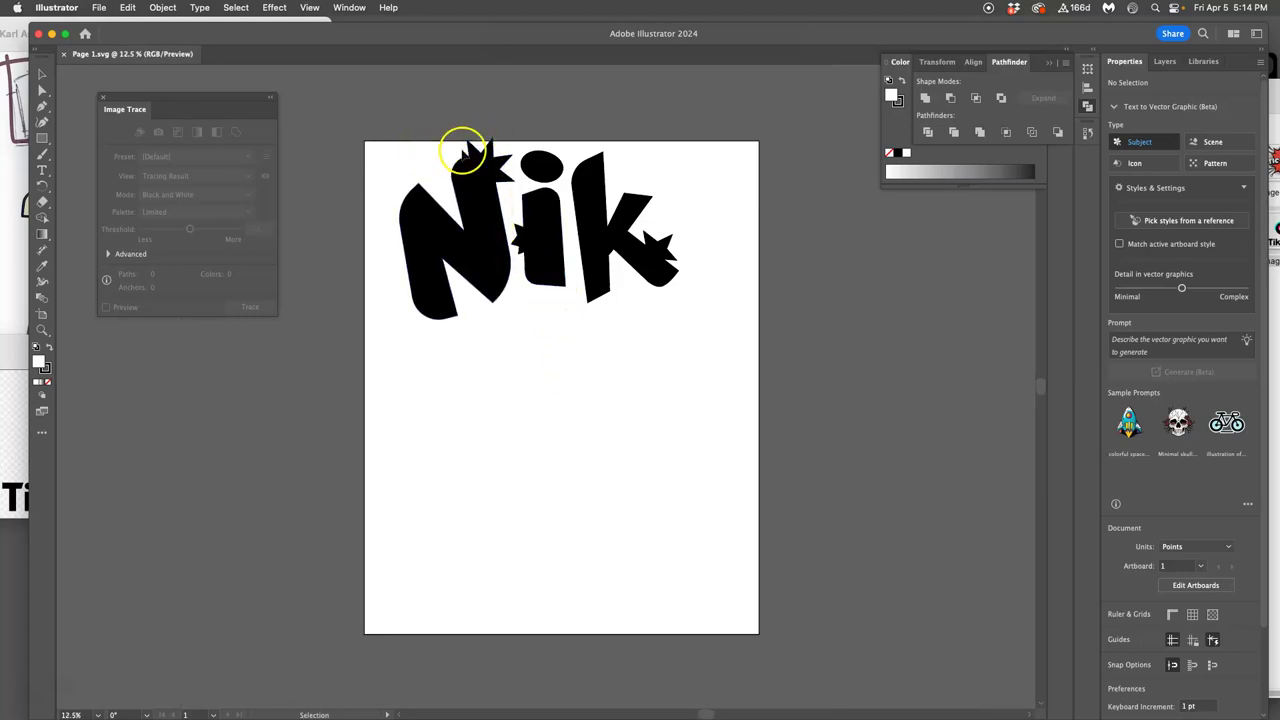
{"action": "left_click", "coordinate": [590, 195]}
{"action": "left_click", "coordinate": [1168, 62]}
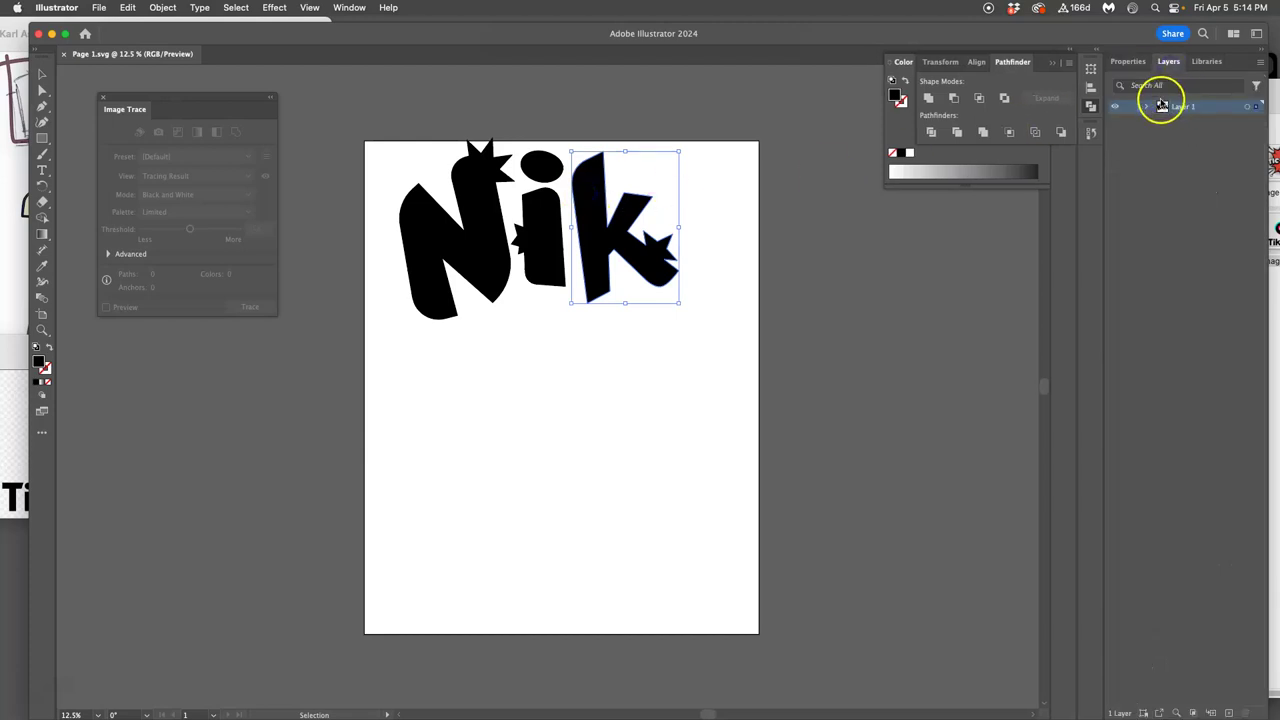
{"action": "left_click", "coordinate": [1147, 106]}
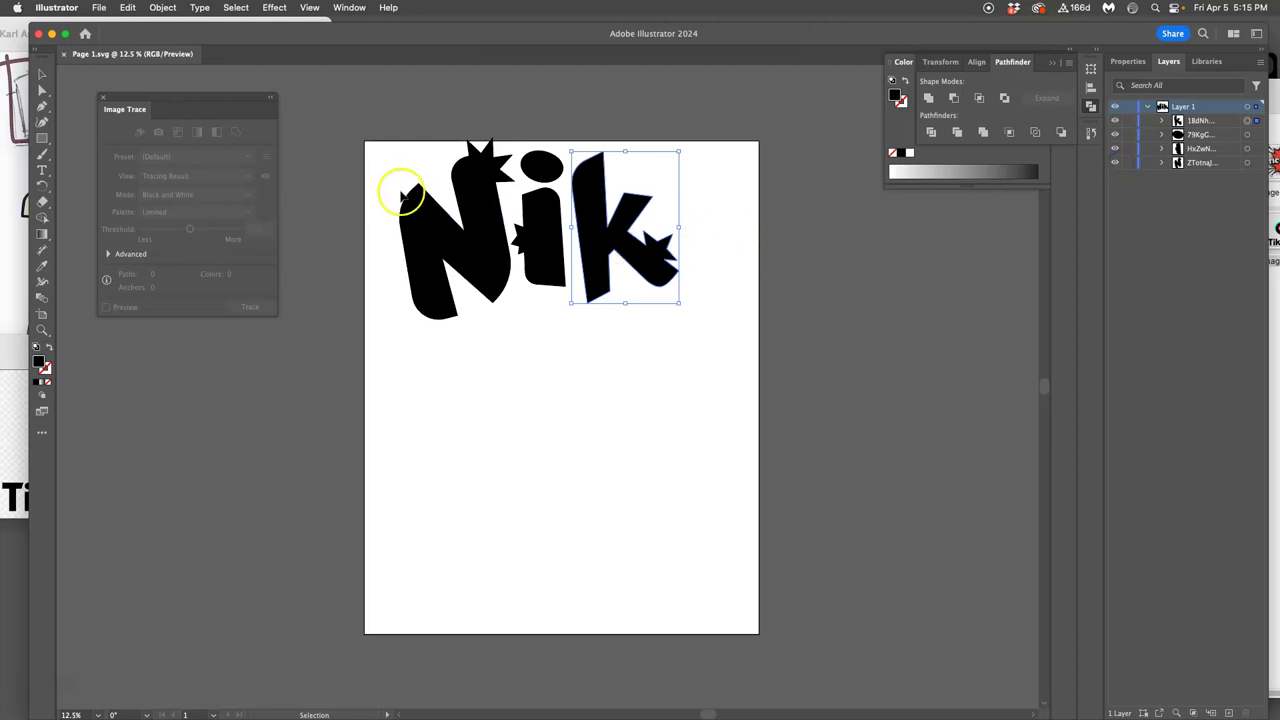
Step: Inspect the k's anchor points with the Direct Selection tool and deselect the letter
{"action": "left_click", "coordinate": [42, 89]}
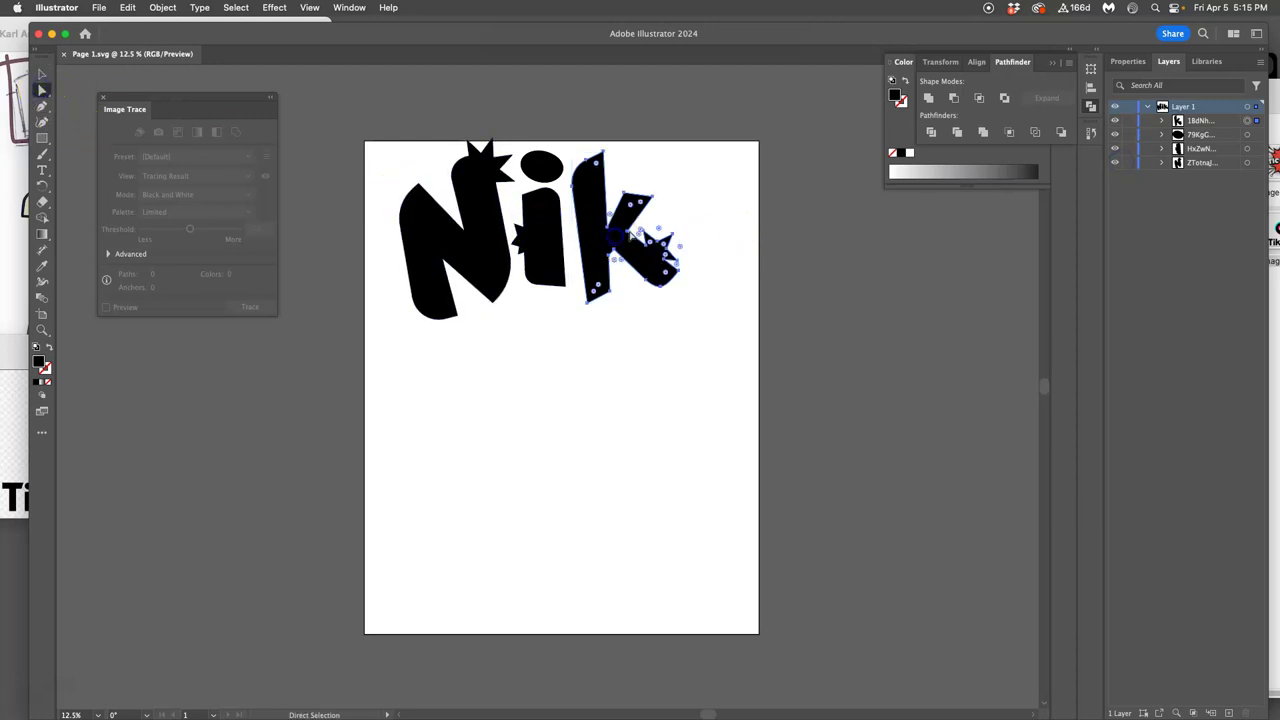
{"action": "left_click", "coordinate": [686, 206]}
{"action": "left_click", "coordinate": [623, 234]}
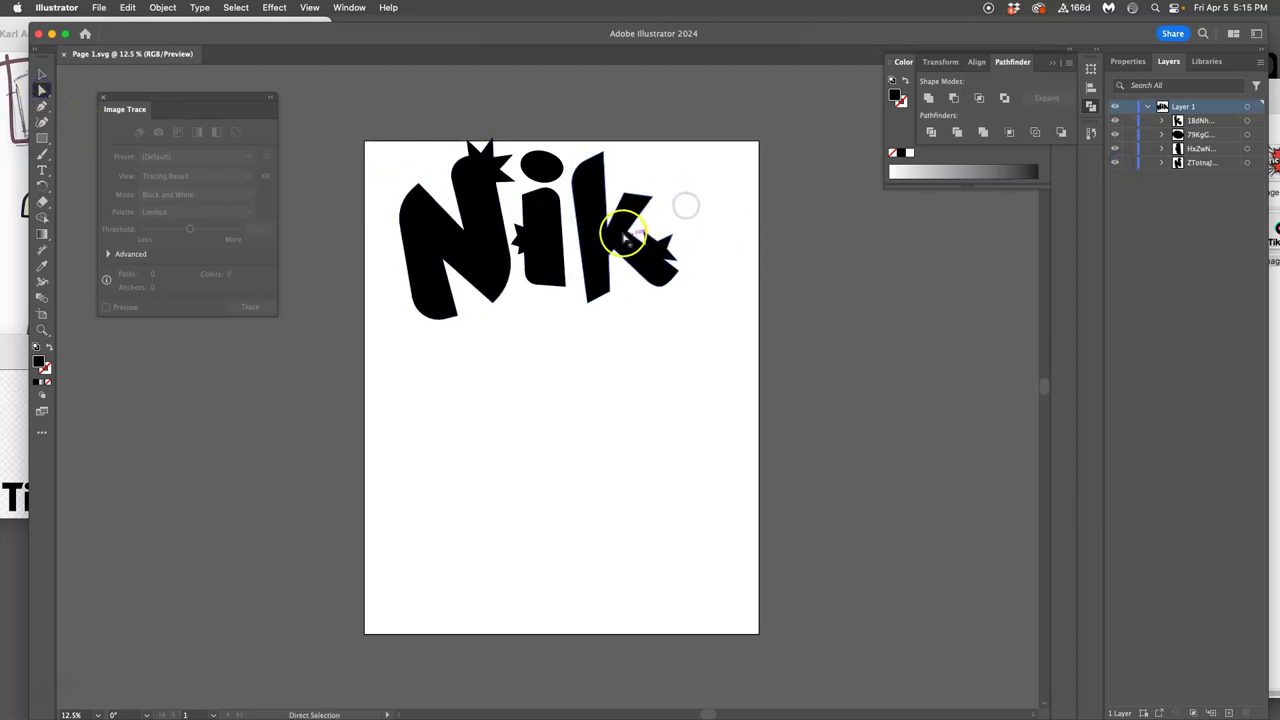
{"action": "left_click", "coordinate": [714, 240]}
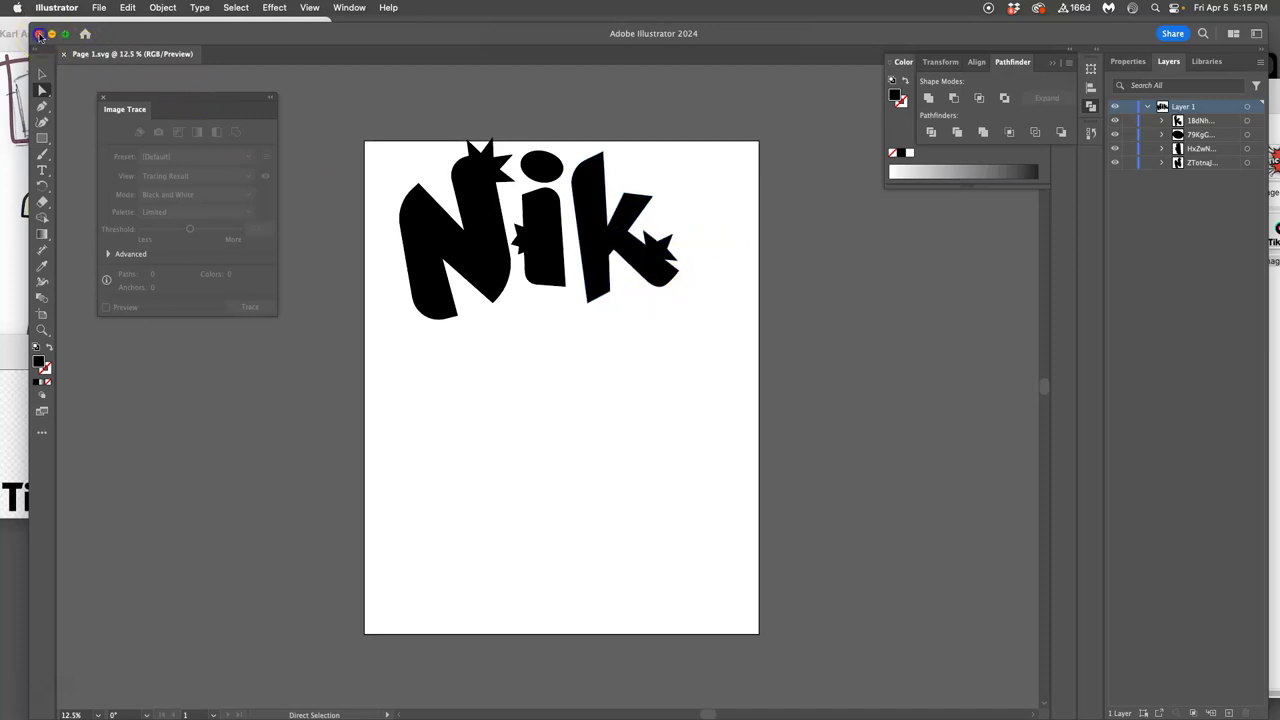
Step: Close the Illustrator window, return to Vectr and make the locked reference image visible again
{"action": "left_click", "coordinate": [40, 34]}
{"action": "left_click", "coordinate": [409, 163]}
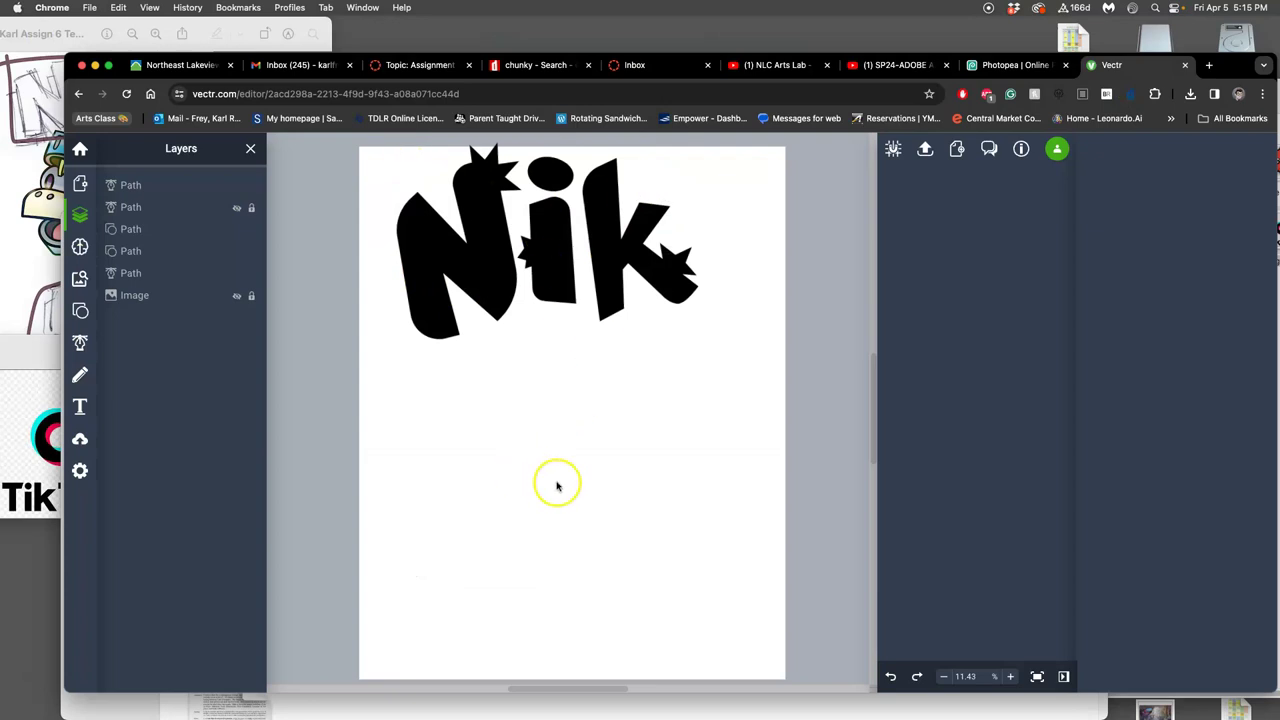
{"action": "left_click", "coordinate": [238, 298]}
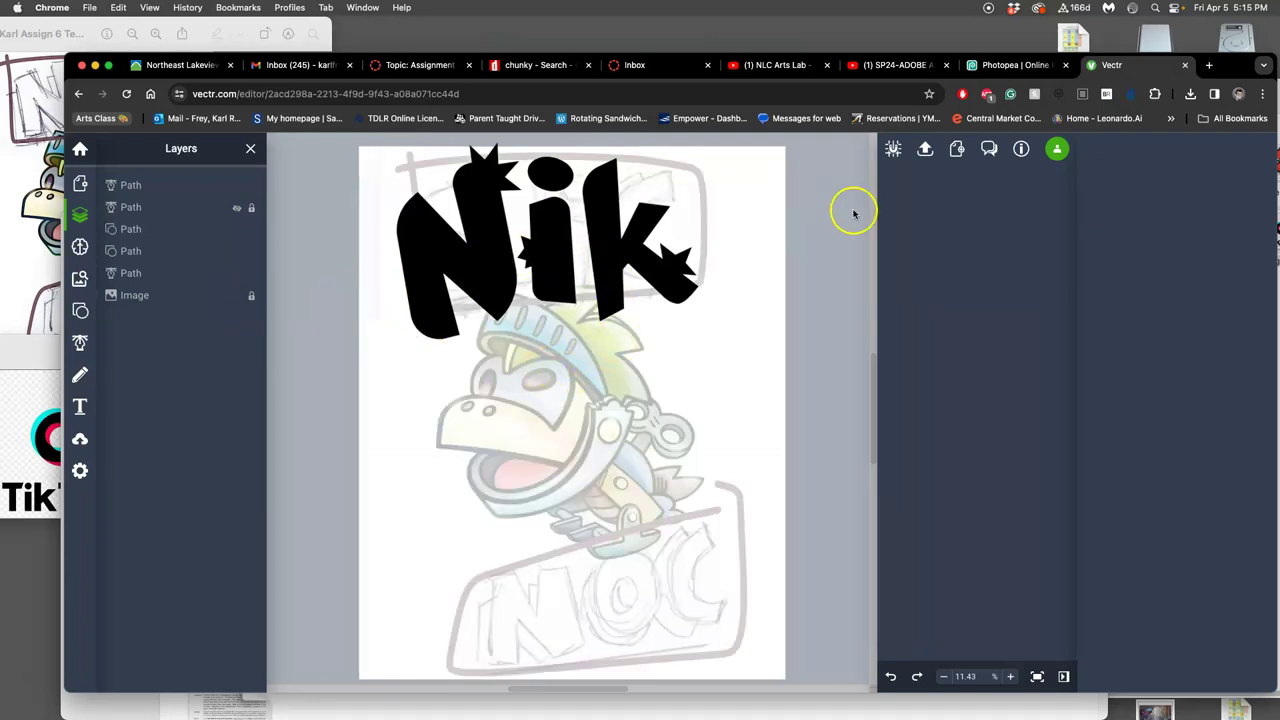
Step: Arrange the browser and Downloads windows to expose the Assignment #6 folder and move Page 1.svg into it
{"action": "left_click_drag", "start_coordinate": [1228, 71], "coordinate": [1130, 320]}
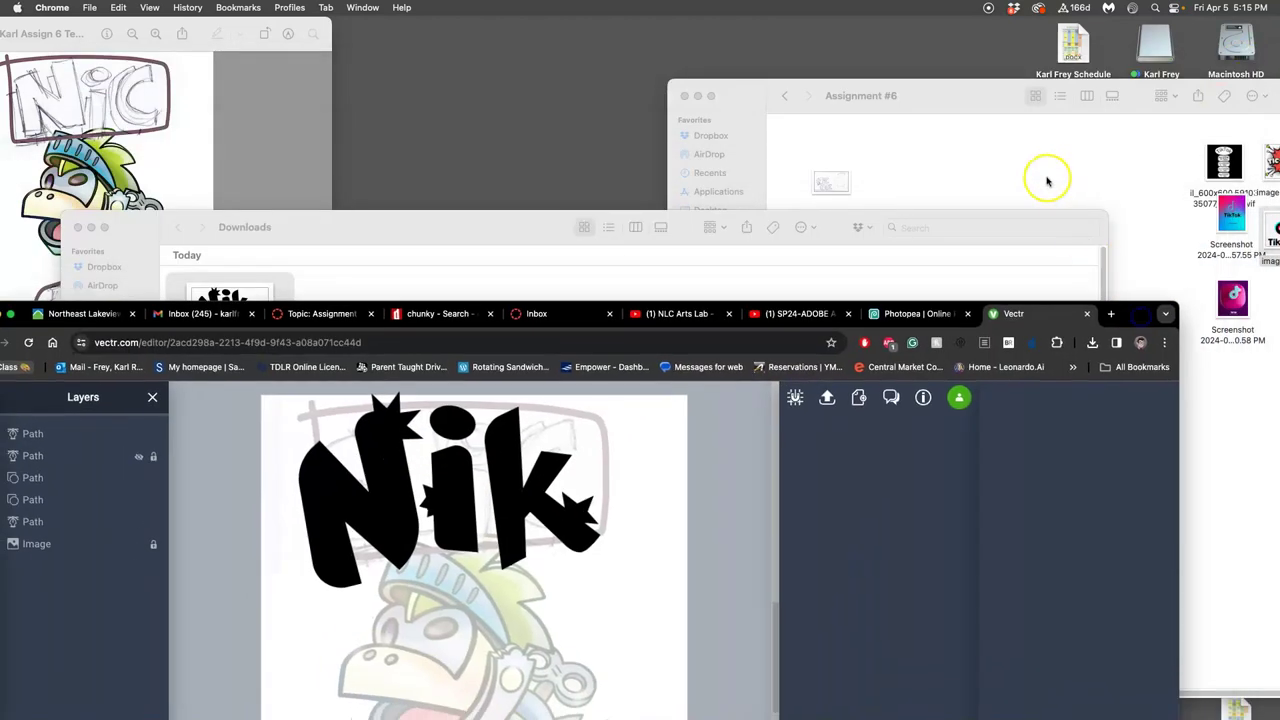
{"action": "left_click_drag", "start_coordinate": [546, 230], "coordinate": [714, 237]}
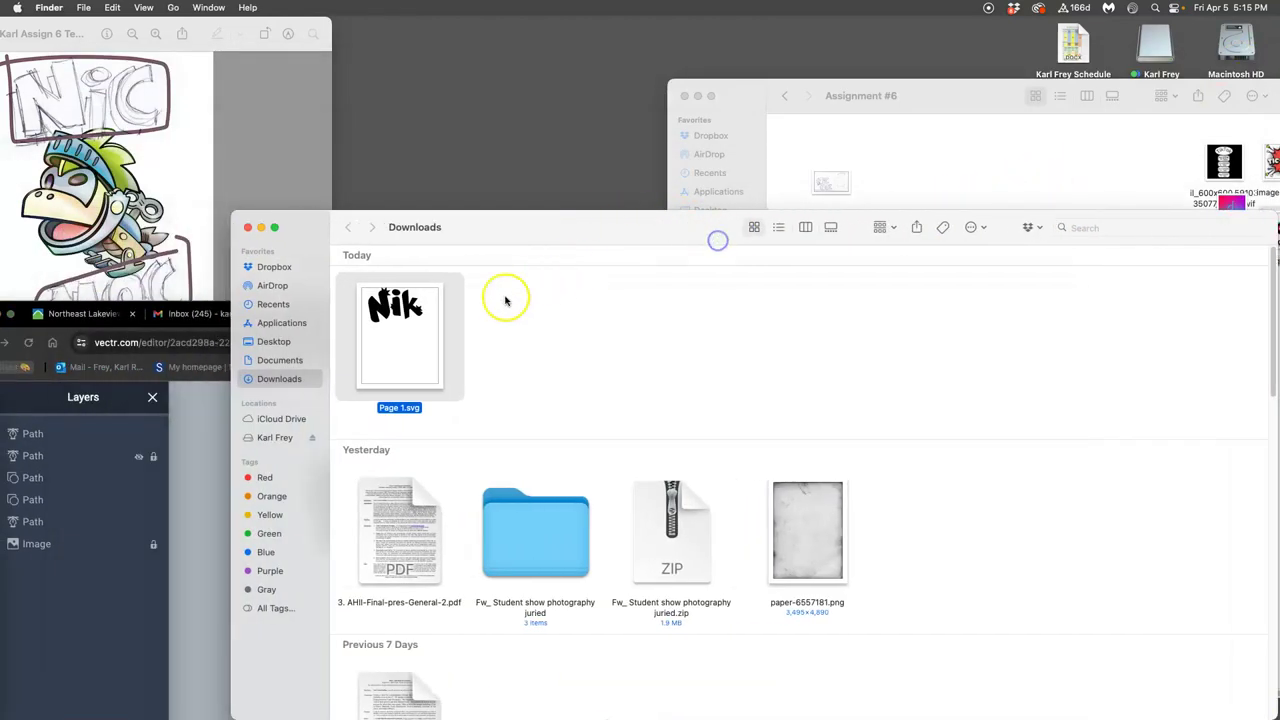
{"action": "left_click_drag", "start_coordinate": [434, 323], "coordinate": [980, 150]}
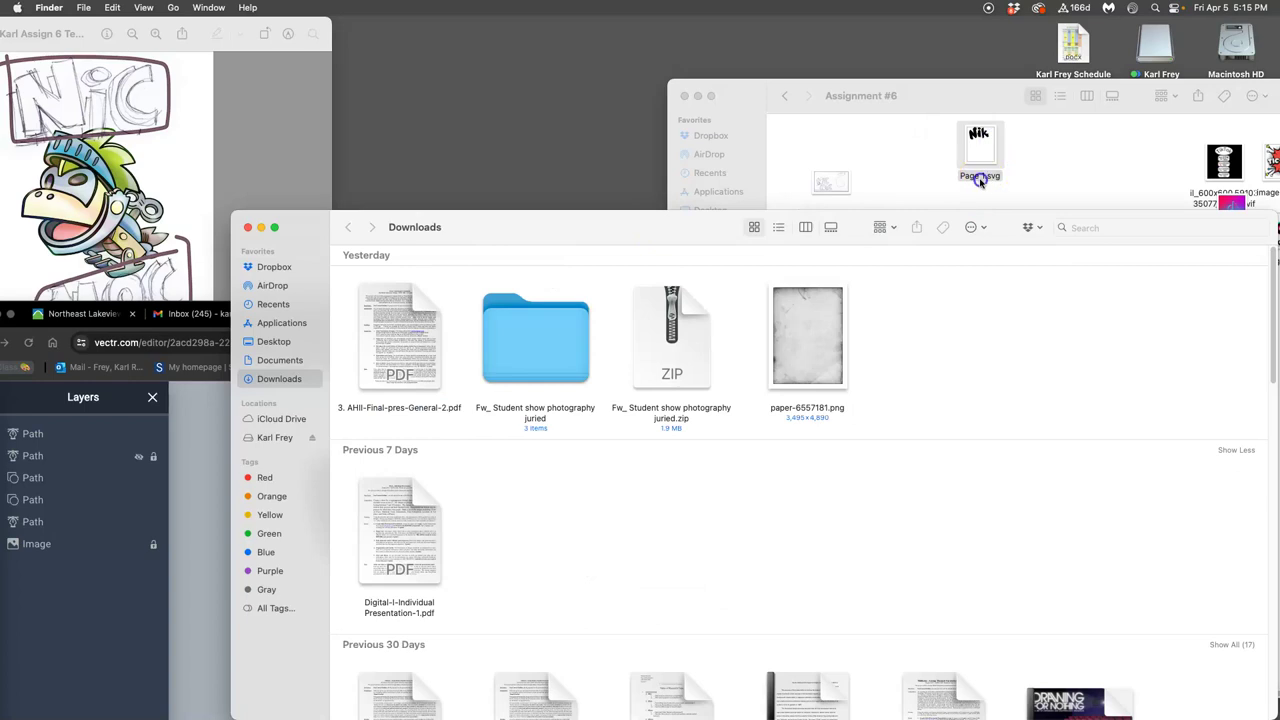
Step: Rename the moved SVG file as Nik, keeping its extension, and tag it purple
{"action": "left_click", "coordinate": [980, 176]}
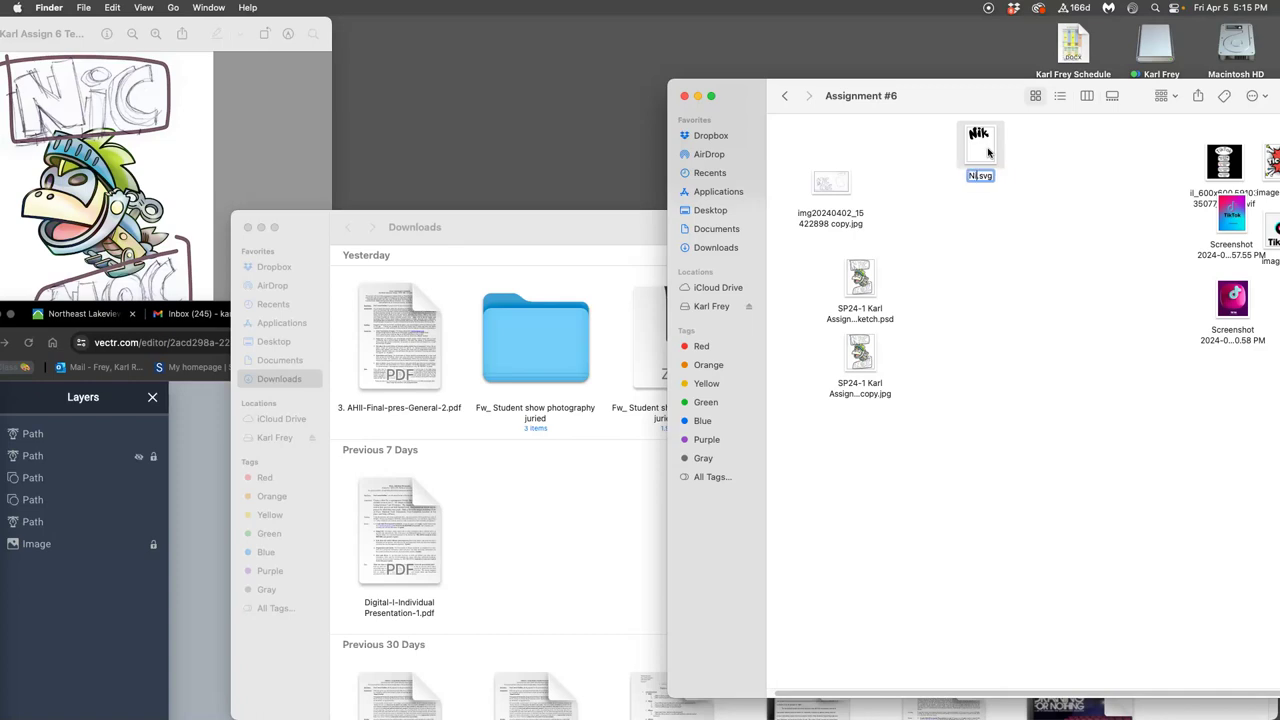
{"action": "type", "text": "Nik"}
{"action": "left_click", "coordinate": [1035, 166]}
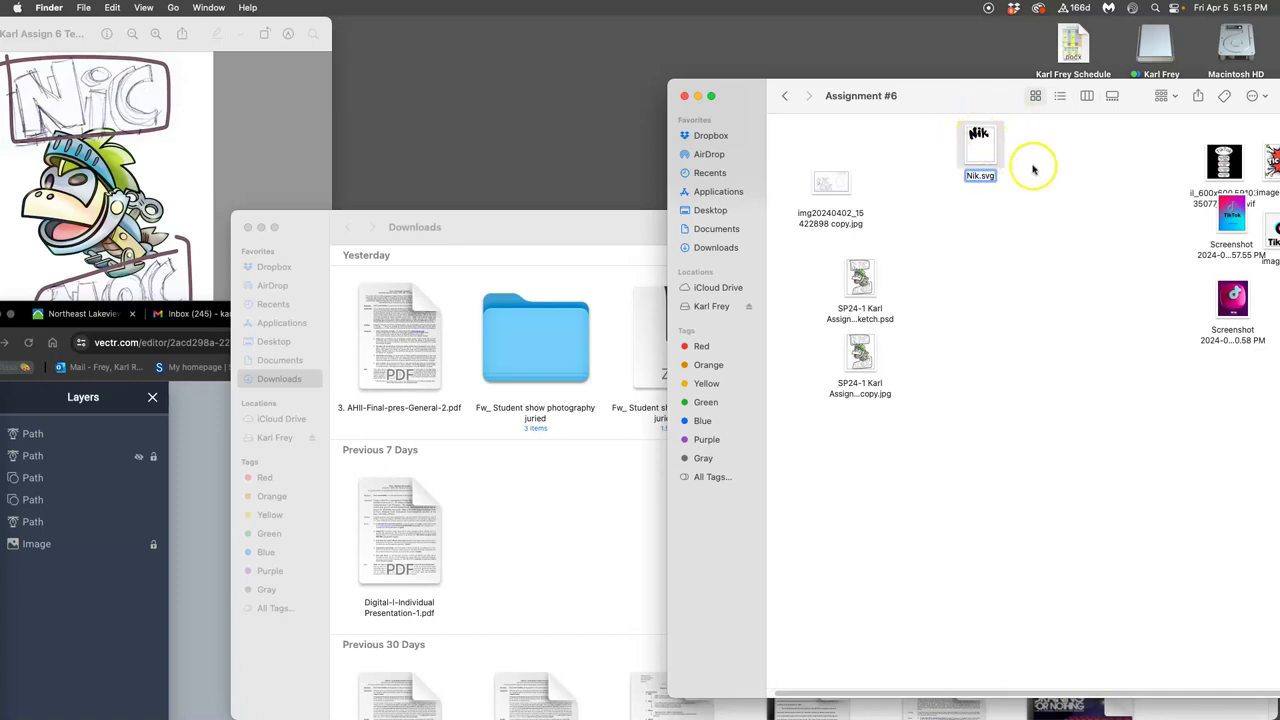
{"action": "right_click", "coordinate": [979, 153]}
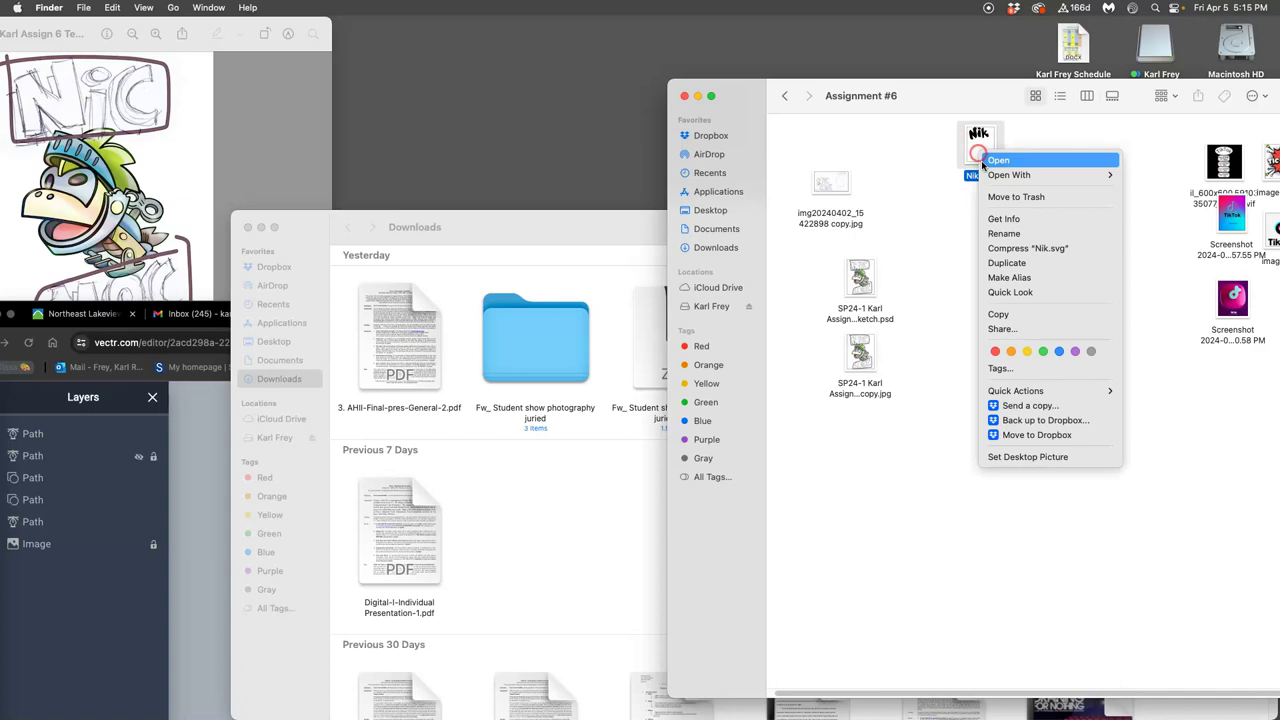
{"action": "left_click", "coordinate": [1074, 354]}
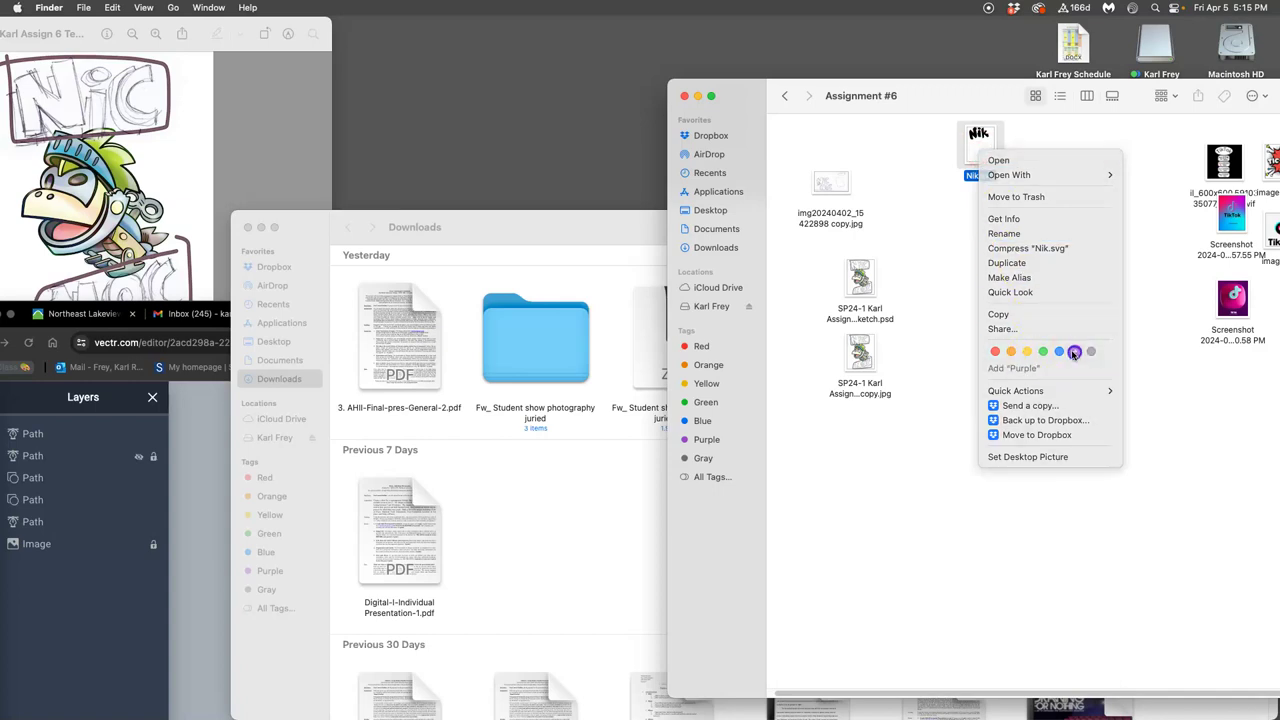
Step: Bring the Vectr browser window to the front and move it up so the whole poster page and tool column show
{"action": "left_click", "coordinate": [1030, 251]}
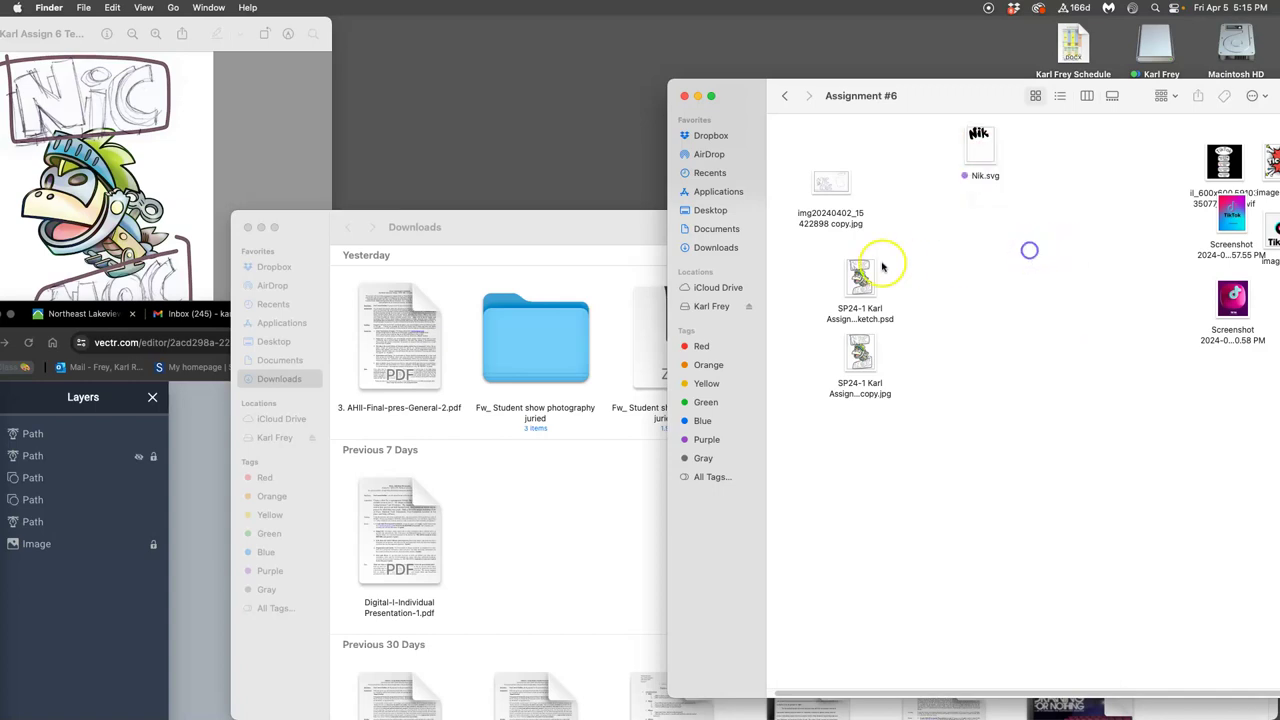
{"action": "left_click", "coordinate": [206, 480]}
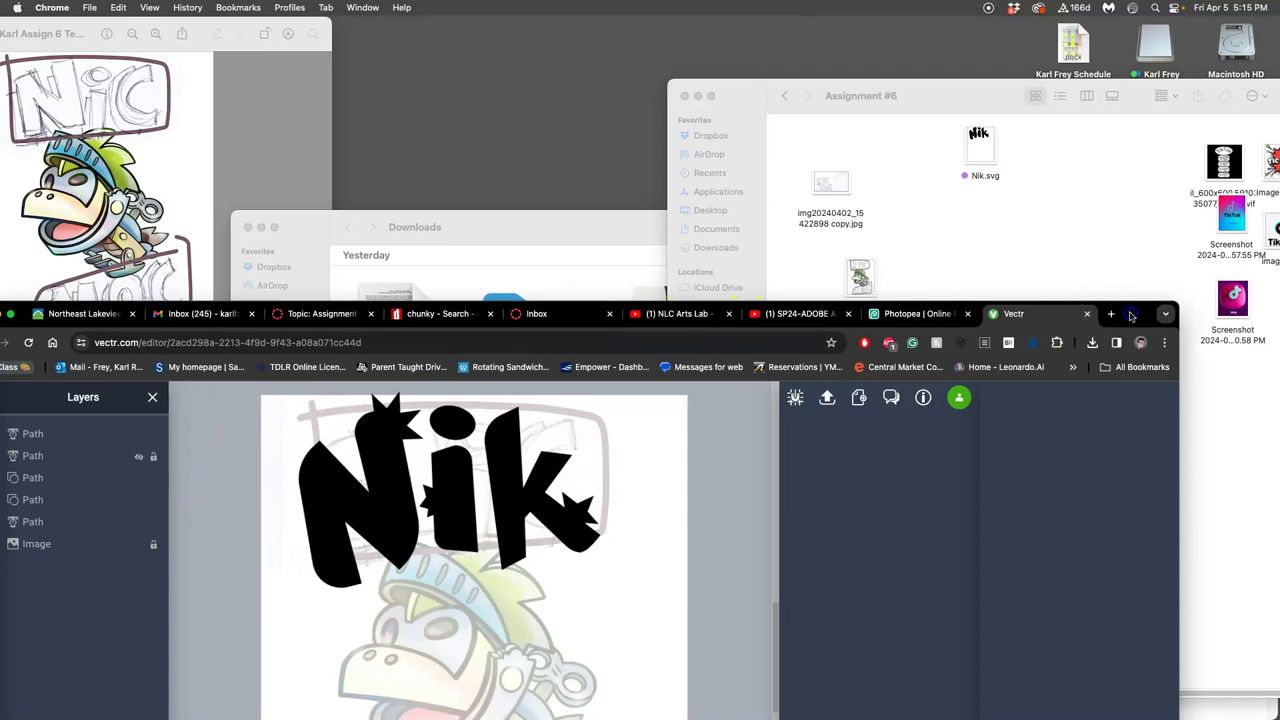
{"action": "left_click_drag", "start_coordinate": [1130, 314], "coordinate": [1250, 70]}
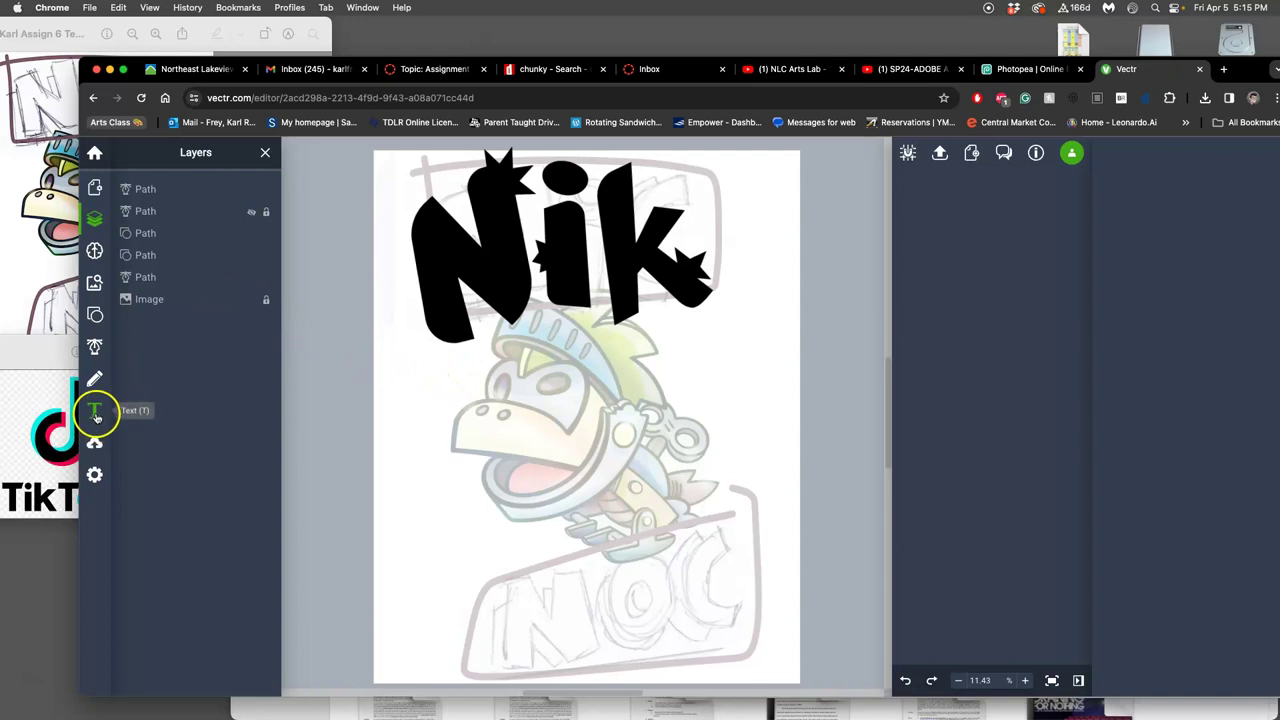
Step: Draw a text box about 4305 by 1610 px over the lower sketched lettering, enter Nik and select the word
{"action": "left_click", "coordinate": [94, 410]}
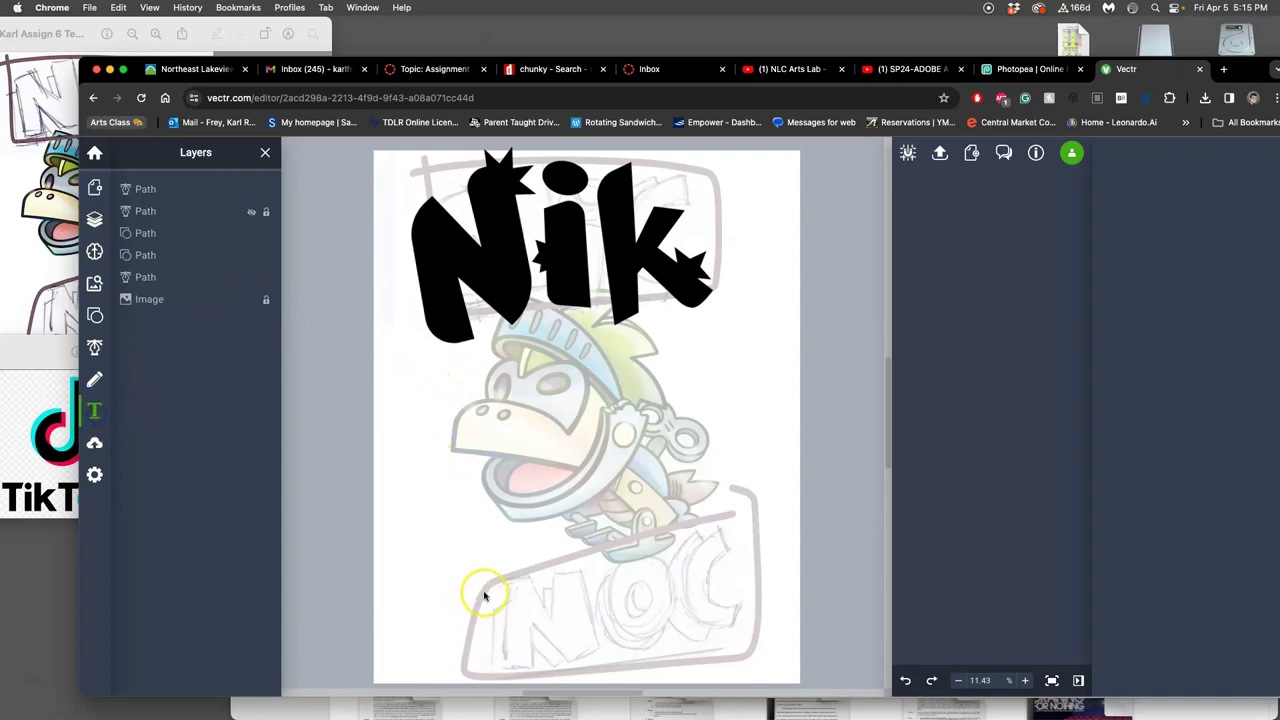
{"action": "left_click_drag", "start_coordinate": [455, 560], "coordinate": [781, 675]}
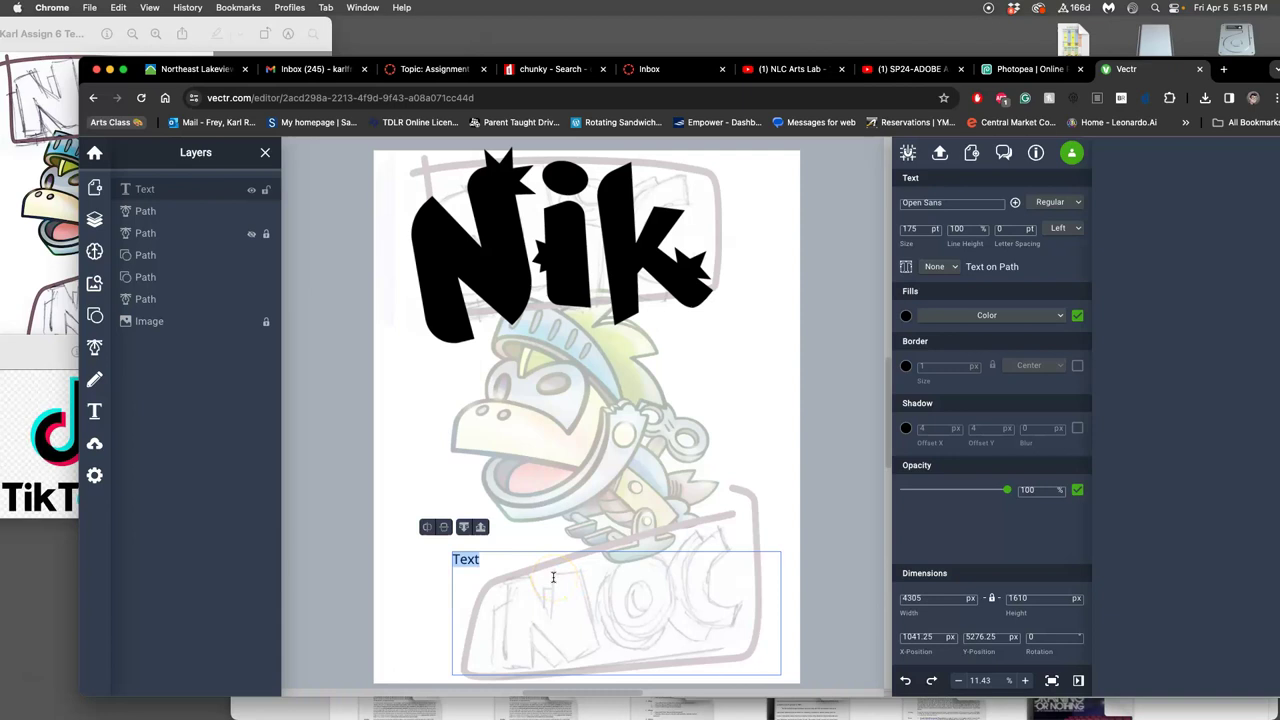
{"action": "type", "text": "Nik"}
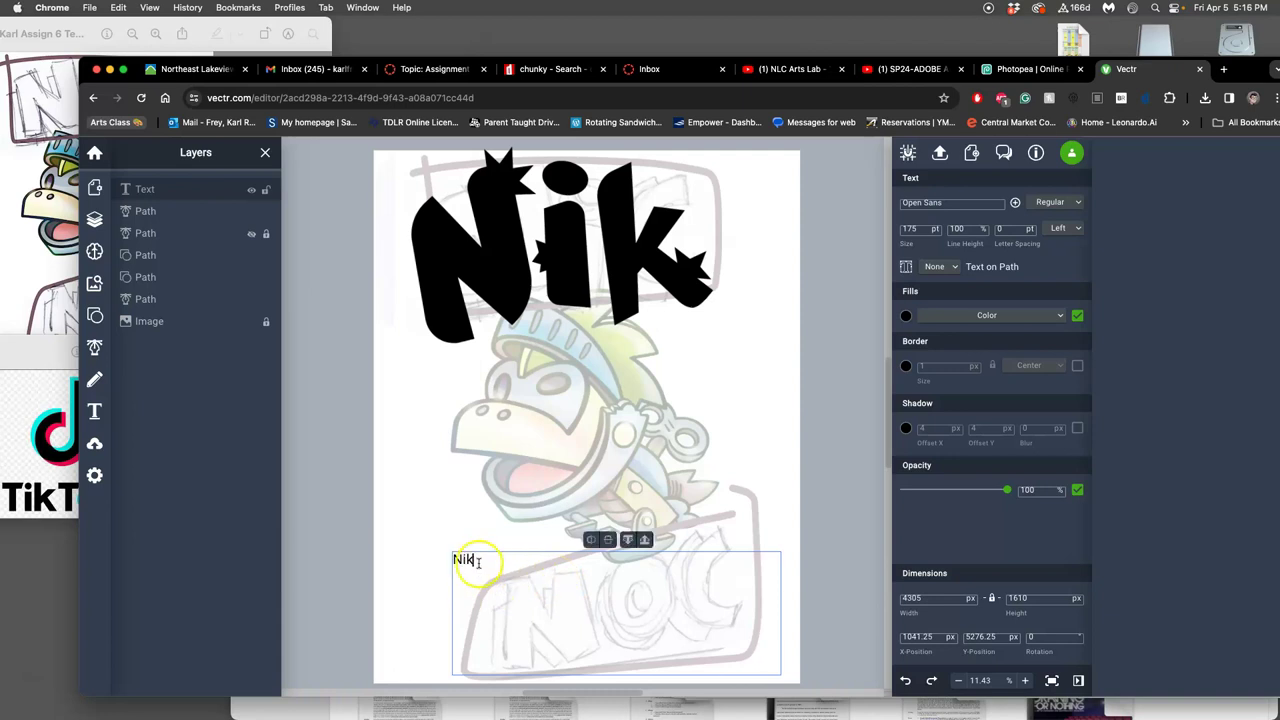
{"action": "left_click_drag", "start_coordinate": [466, 563], "coordinate": [445, 560]}
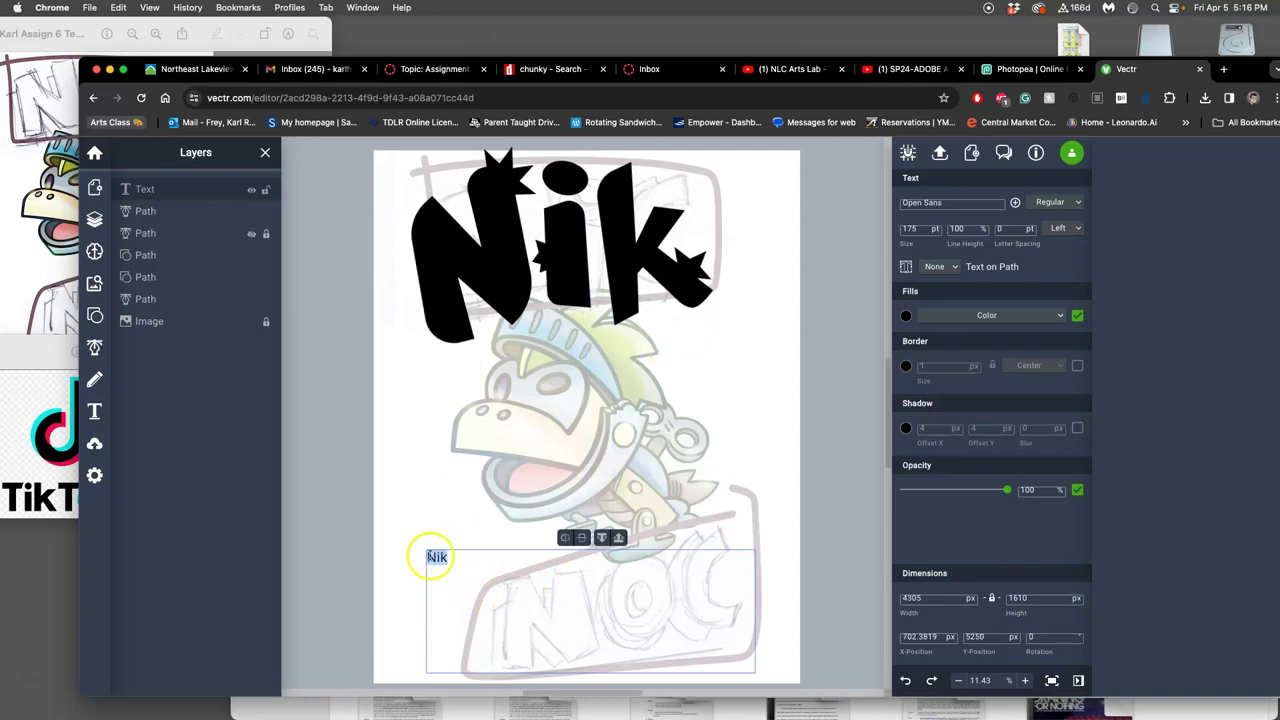
Step: Try the Odor Mean Chey and Nova Square fonts on the selected word
{"action": "double_click", "coordinate": [994, 206]}
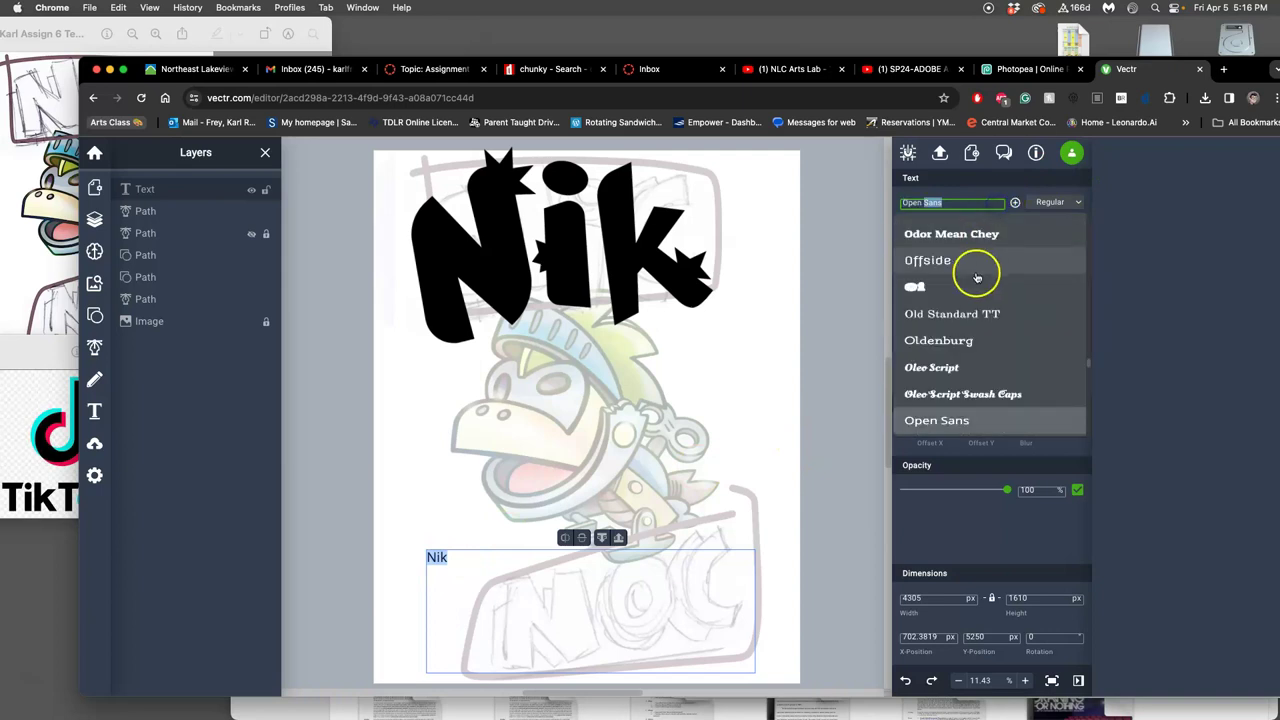
{"action": "left_click", "coordinate": [960, 236]}
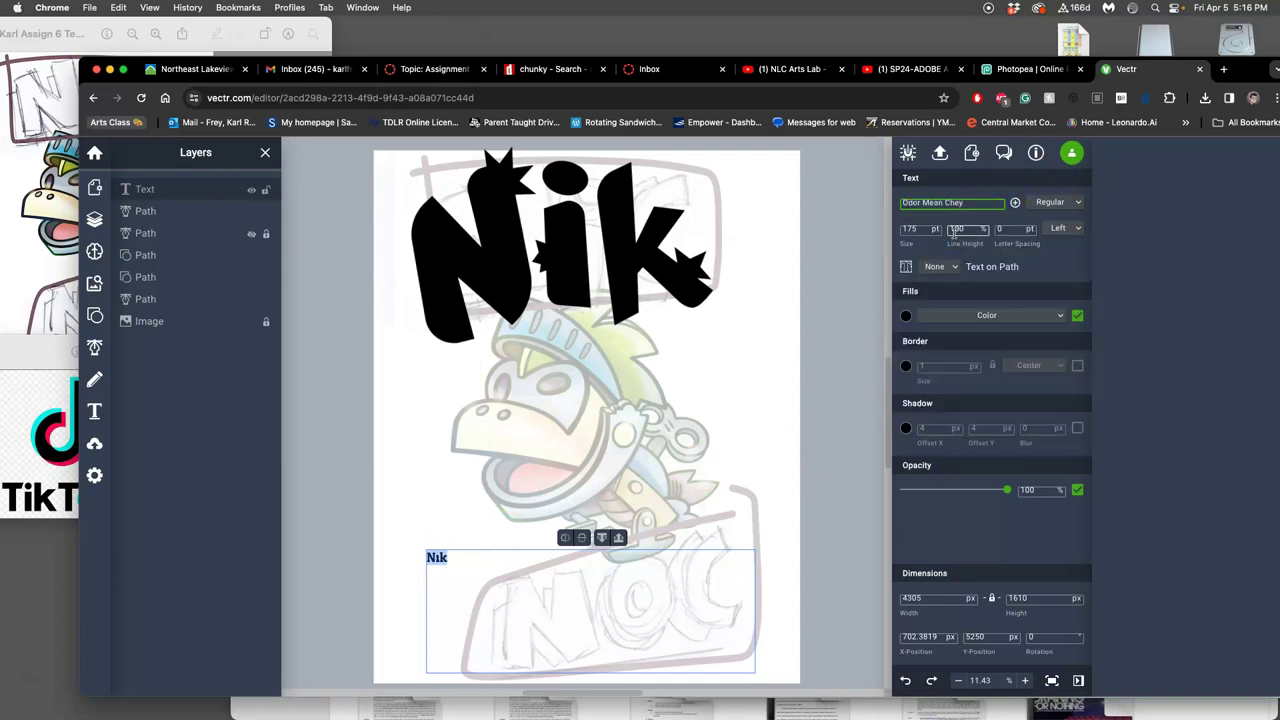
{"action": "left_click", "coordinate": [955, 204]}
{"action": "left_click", "coordinate": [951, 262]}
Step: Browse the available fonts and set the selected word in Amiko with the Bold style
{"action": "left_click", "coordinate": [950, 208]}
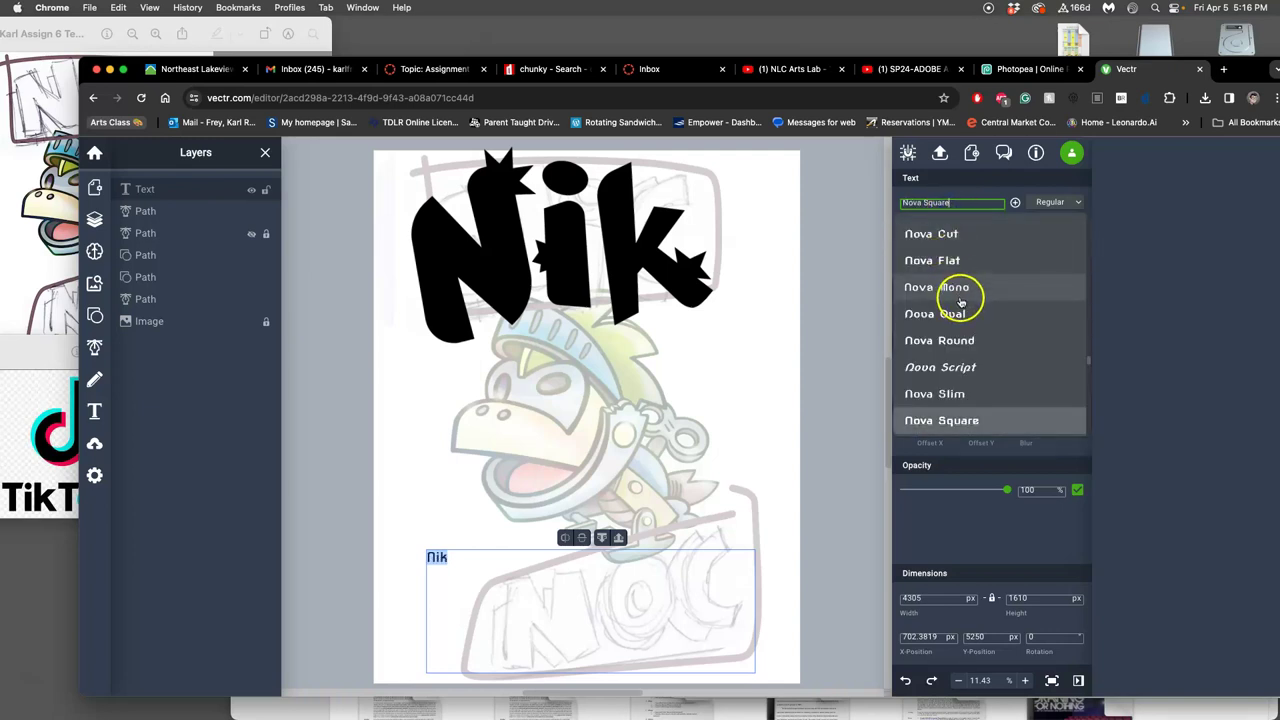
{"action": "scroll", "coordinate": [963, 295], "scroll_direction": "down", "scroll_amount": 2}
{"action": "scroll", "coordinate": [960, 302], "scroll_direction": "down", "scroll_amount": 3}
{"action": "scroll", "coordinate": [960, 302], "scroll_direction": "up", "scroll_amount": 15}
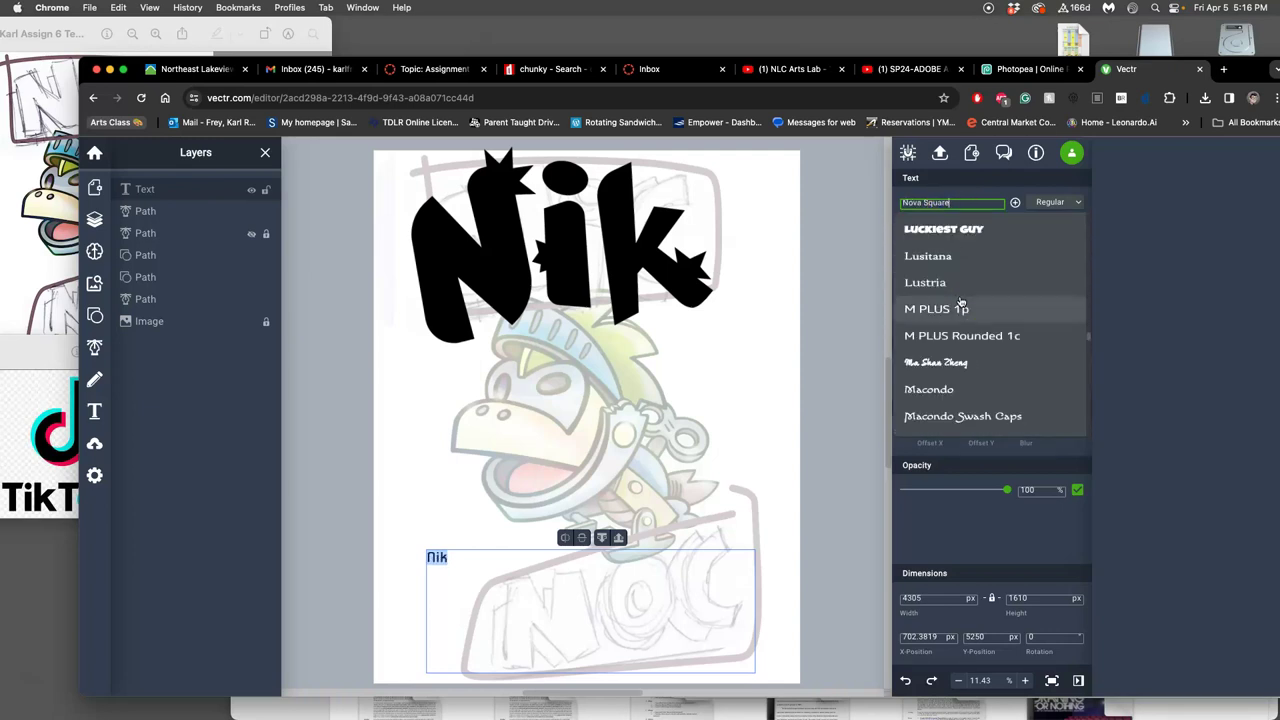
{"action": "scroll", "coordinate": [960, 302], "scroll_direction": "up", "scroll_amount": 20}
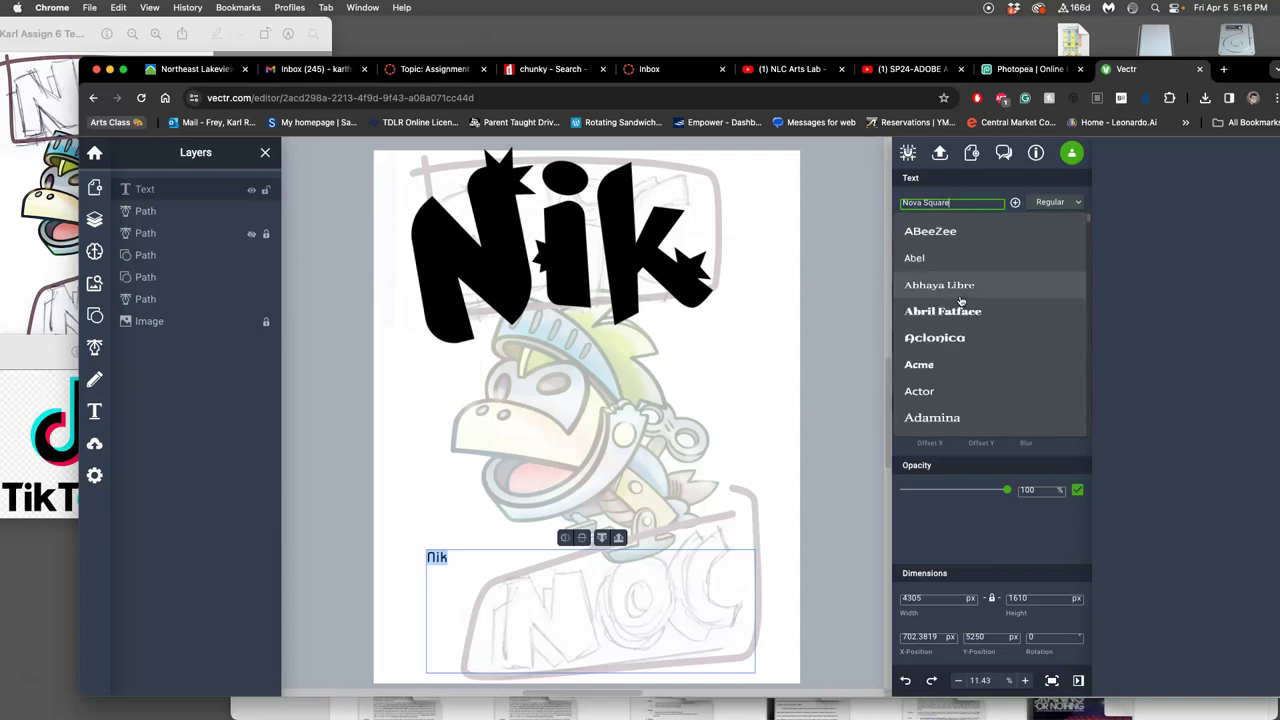
{"action": "scroll", "coordinate": [960, 302], "scroll_direction": "down", "scroll_amount": 10}
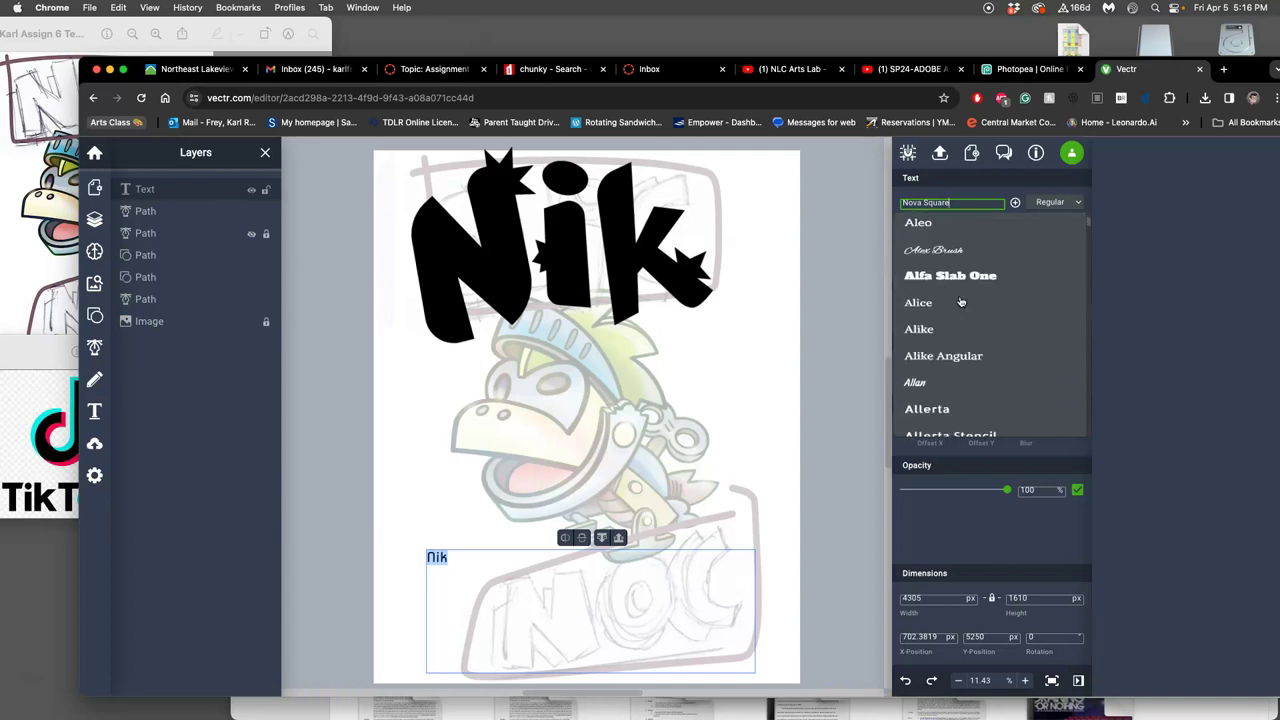
{"action": "scroll", "coordinate": [960, 302], "scroll_direction": "down", "scroll_amount": 6}
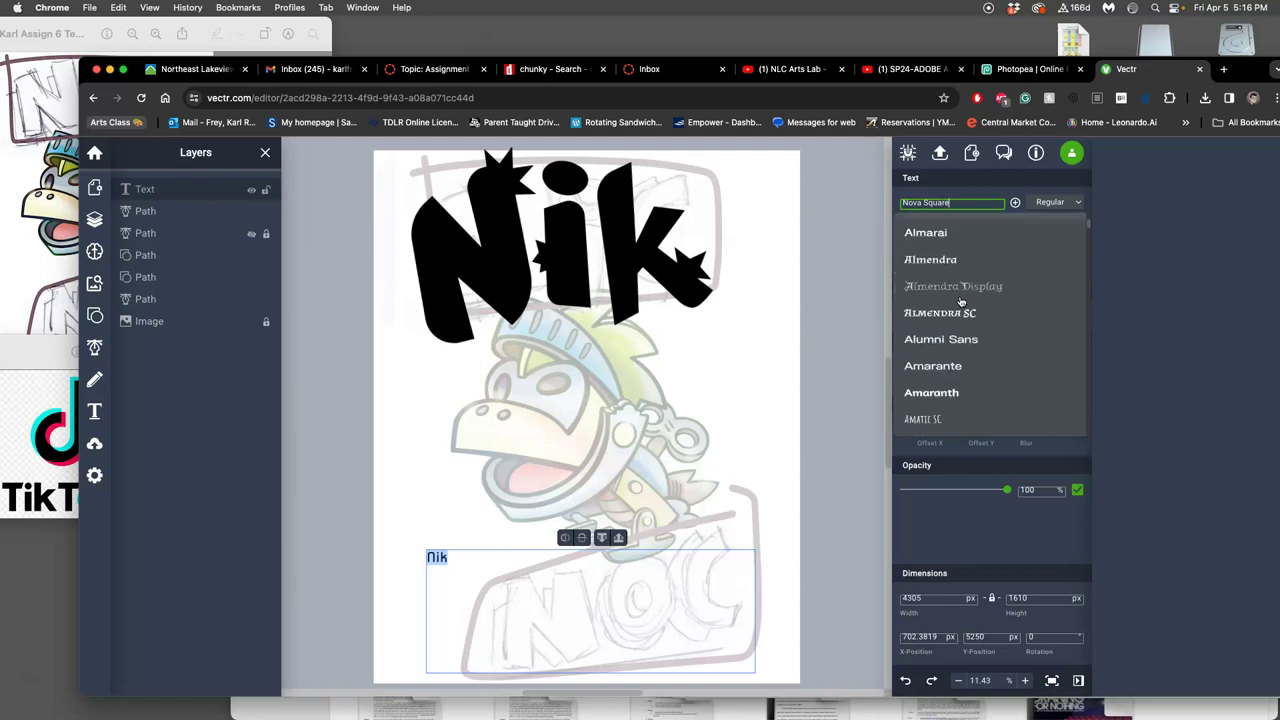
{"action": "scroll", "coordinate": [960, 300], "scroll_direction": "up", "scroll_amount": 2}
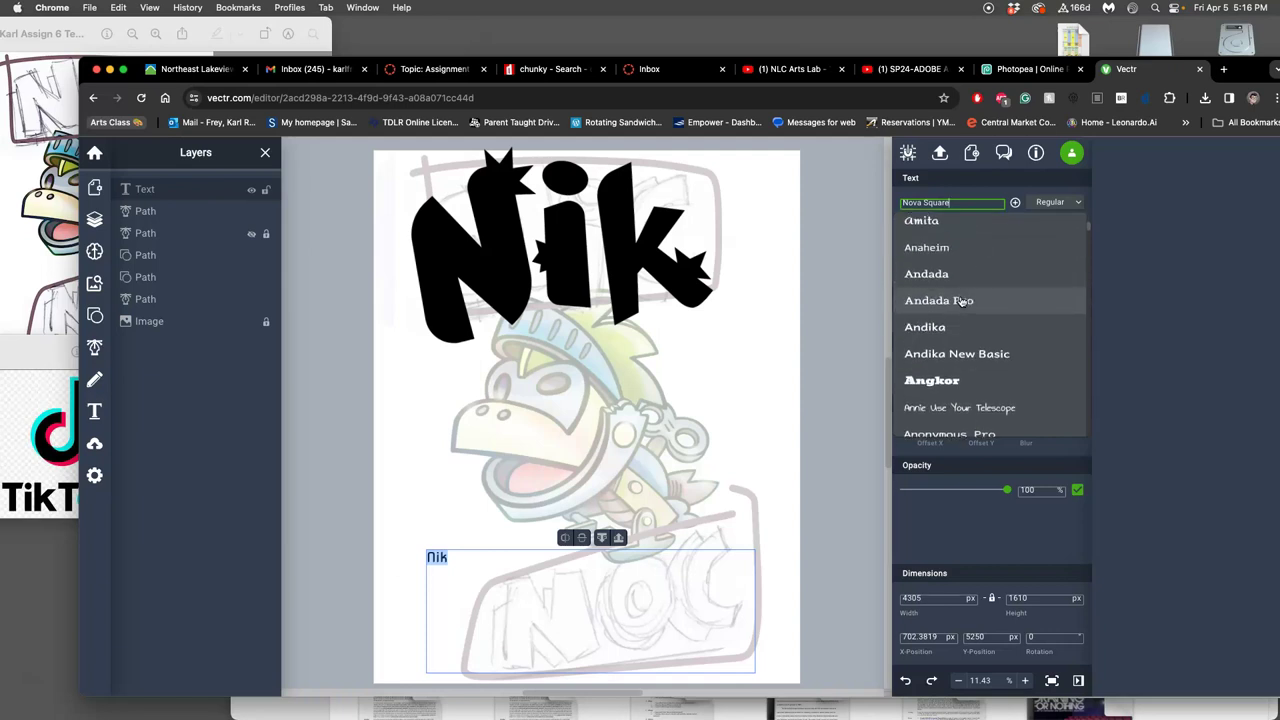
{"action": "scroll", "coordinate": [960, 302], "scroll_direction": "up", "scroll_amount": 2}
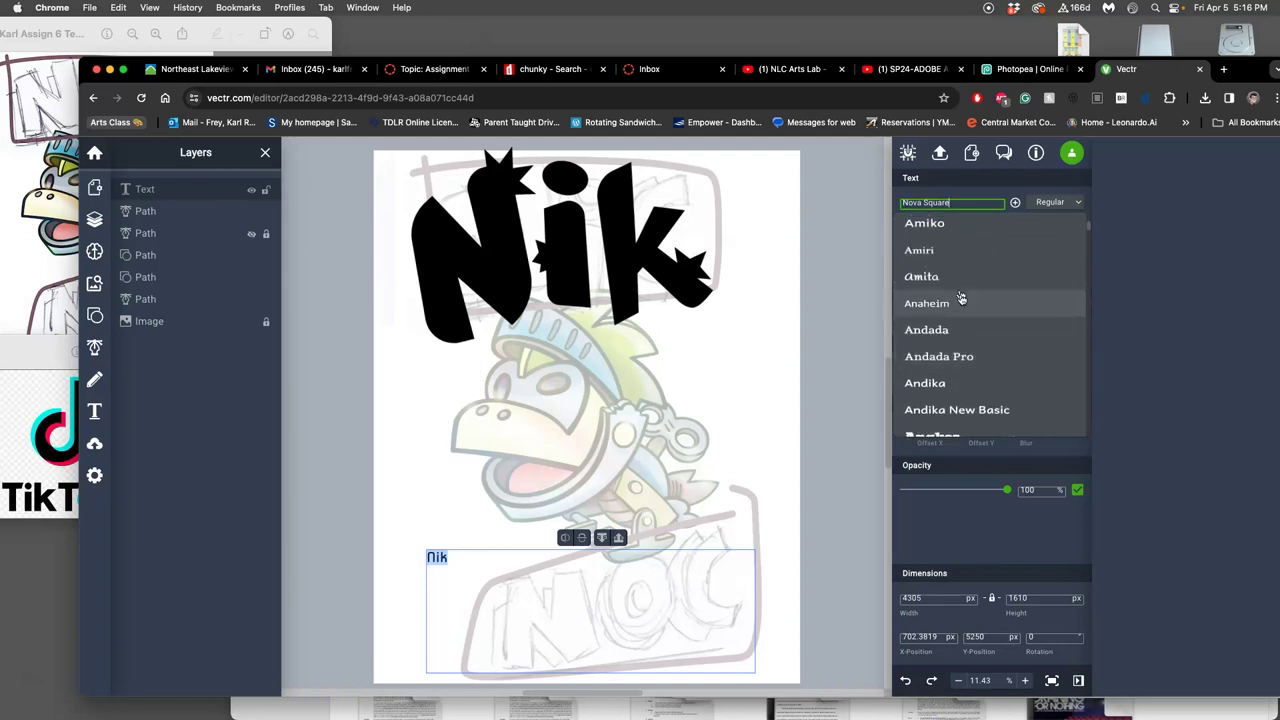
{"action": "left_click", "coordinate": [931, 227]}
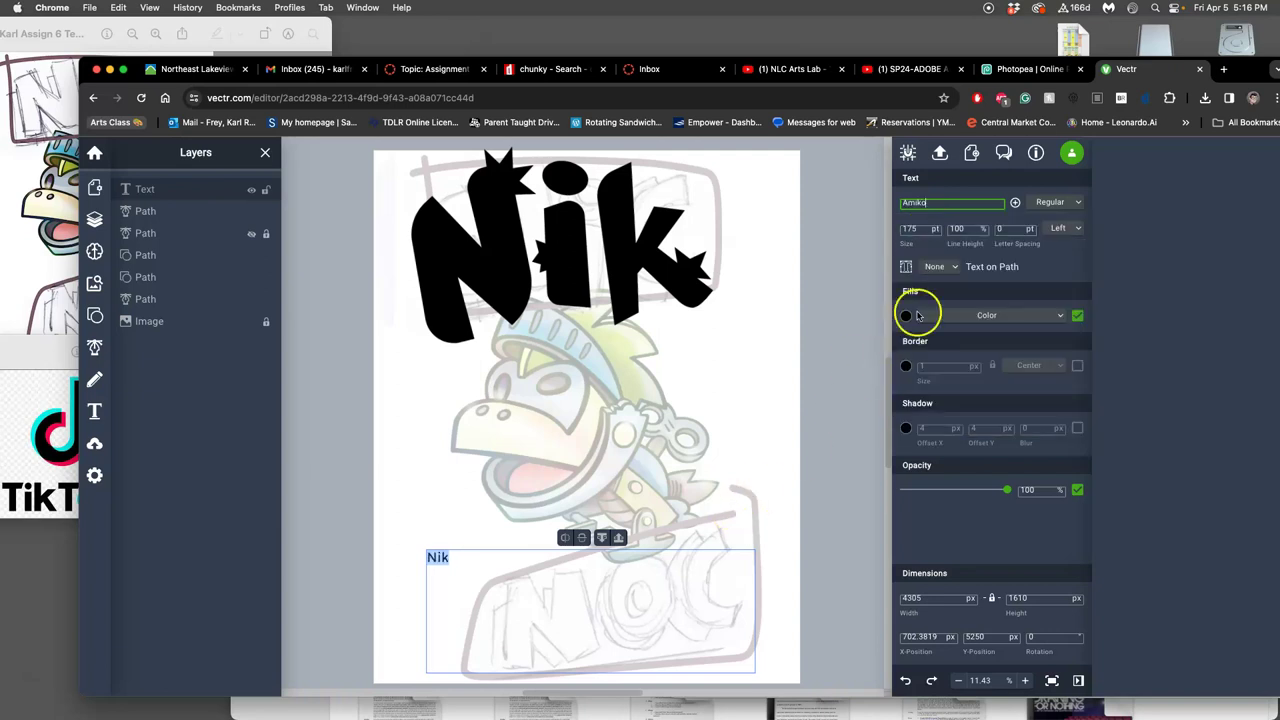
{"action": "left_click", "coordinate": [1076, 204]}
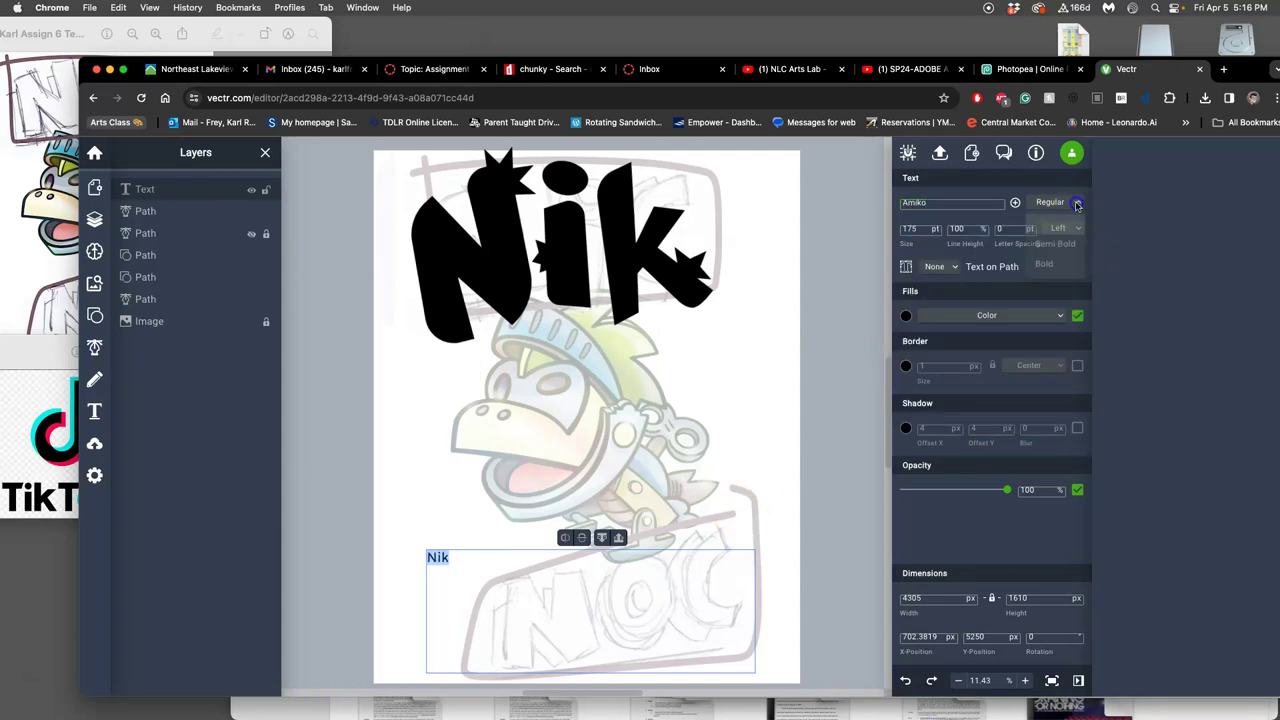
{"action": "left_click", "coordinate": [1043, 270]}
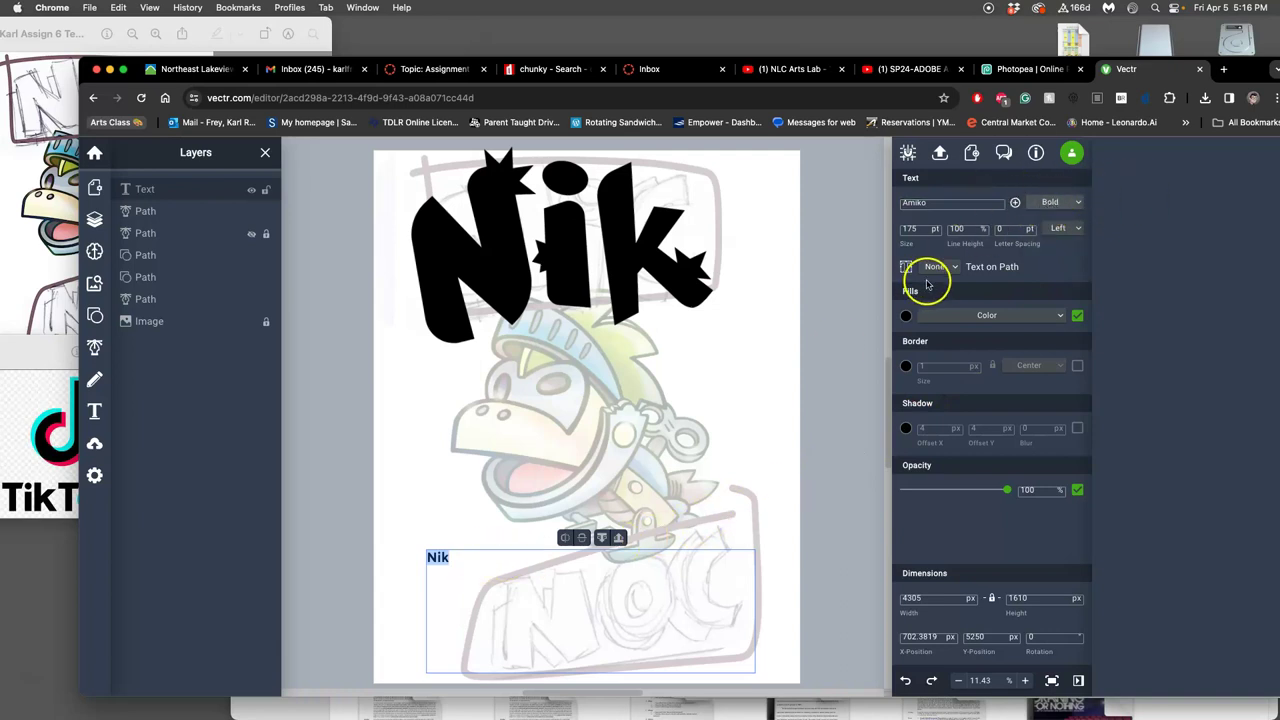
Step: Increase the word's font size to 280 pt and convert the text to outlines
{"action": "left_click", "coordinate": [918, 228]}
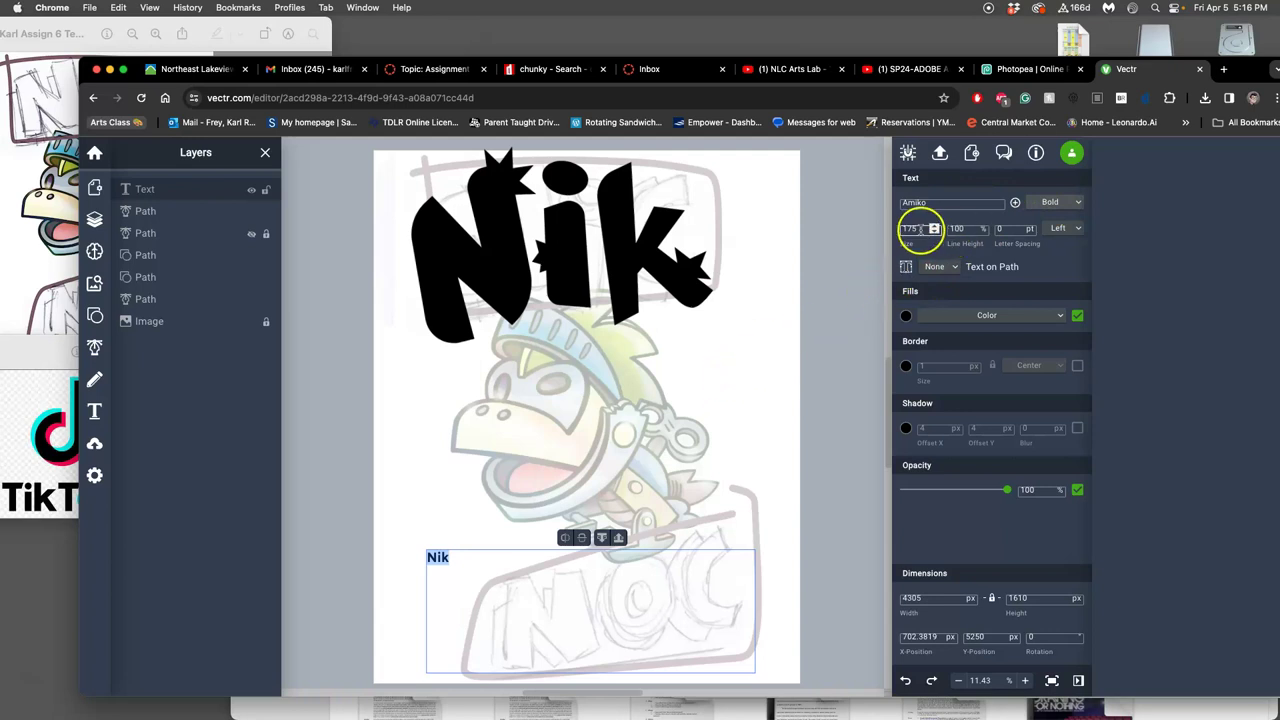
{"action": "left_click", "coordinate": [934, 228]}
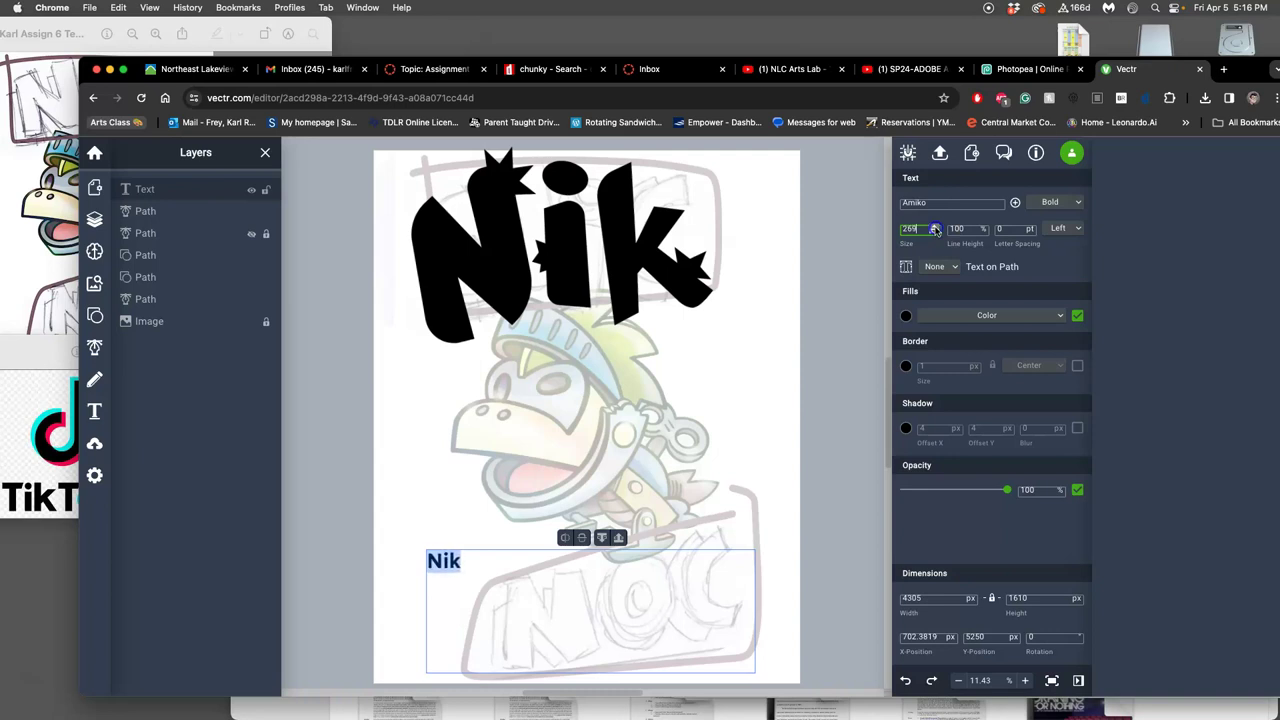
{"action": "left_click", "coordinate": [934, 228]}
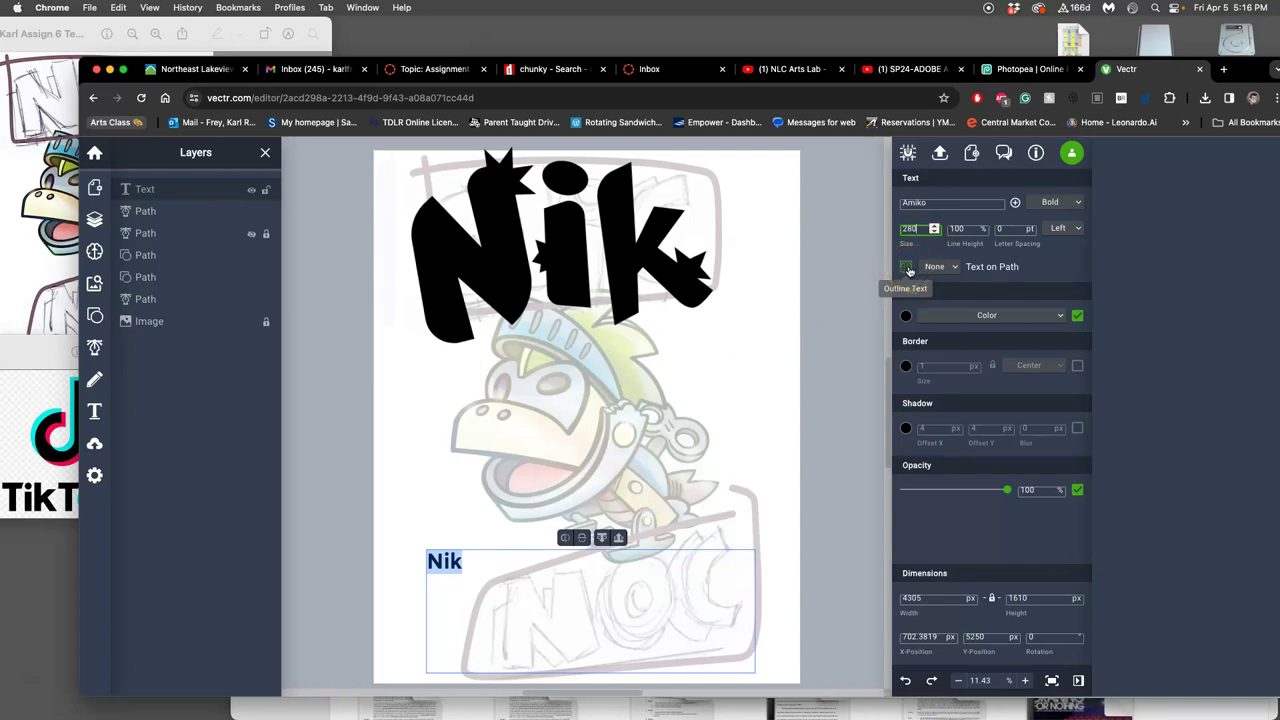
{"action": "left_click", "coordinate": [909, 270]}
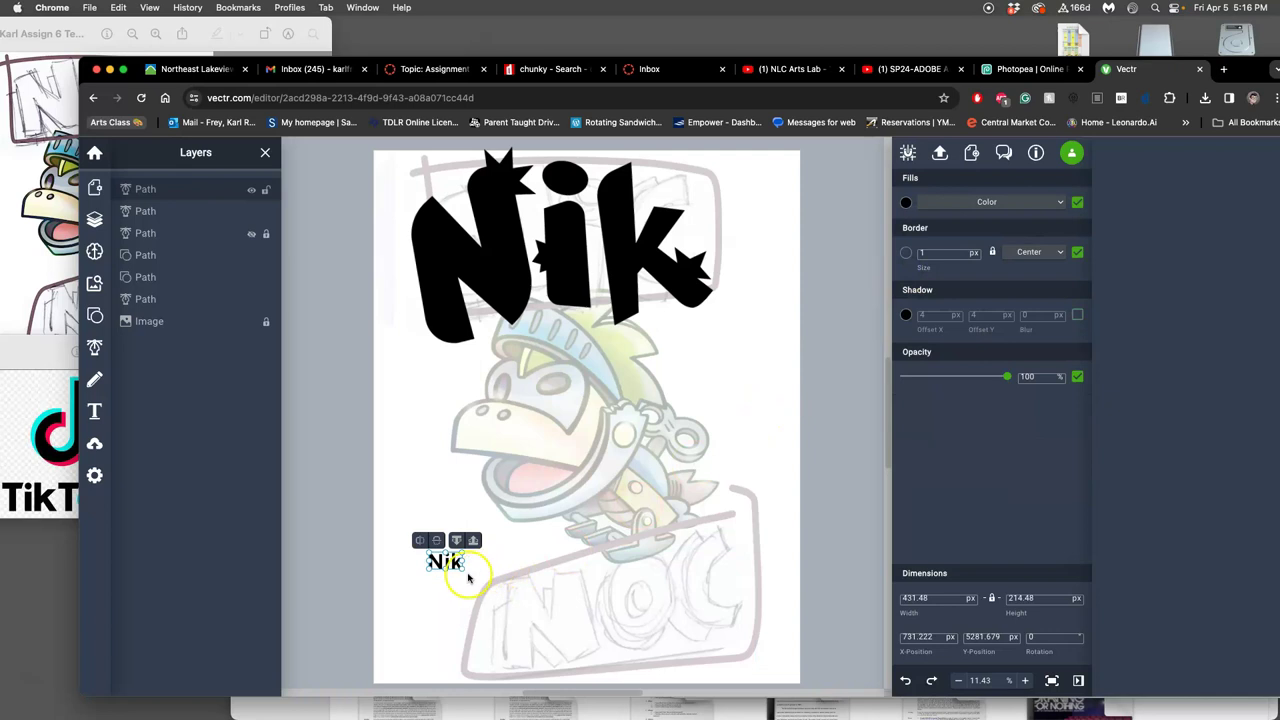
Step: Enlarge the outlined word to about 3511 by 1745 px, rotate it to 342° and place it over the lower sketched sign
{"action": "left_click_drag", "start_coordinate": [463, 570], "coordinate": [665, 632]}
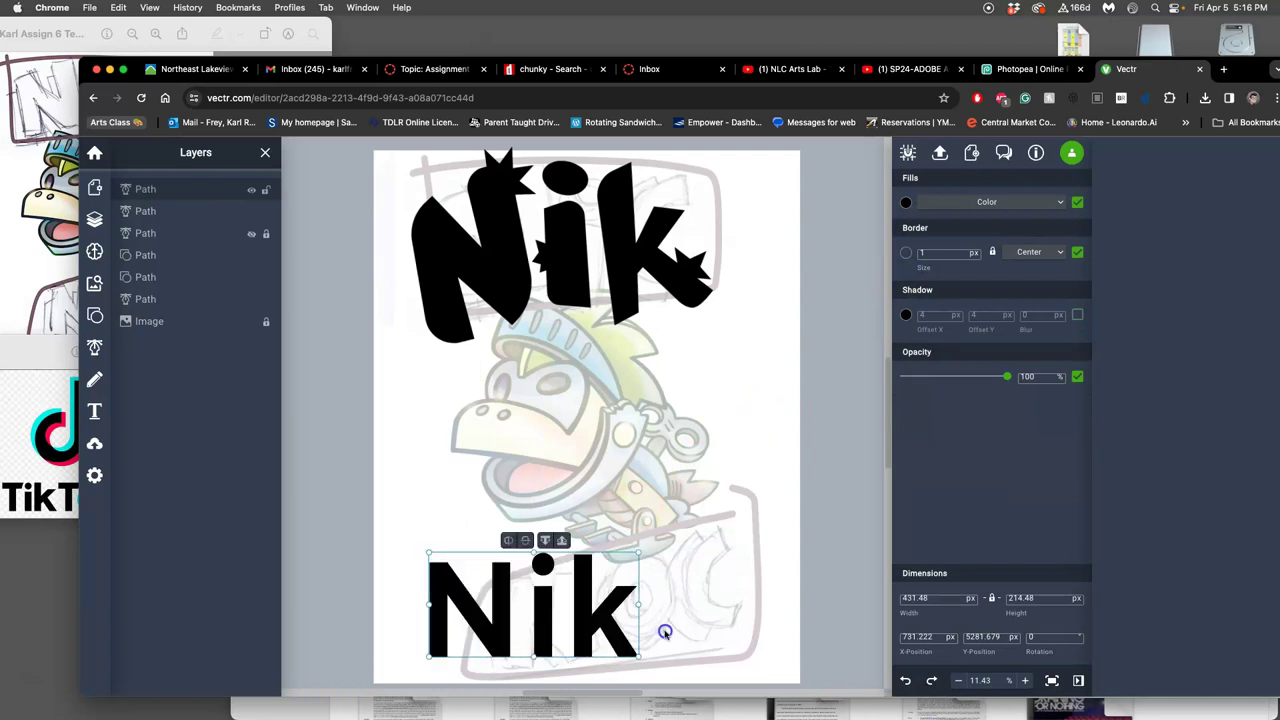
{"action": "left_click_drag", "start_coordinate": [643, 548], "coordinate": [619, 567]}
{"action": "left_click", "coordinate": [672, 533]}
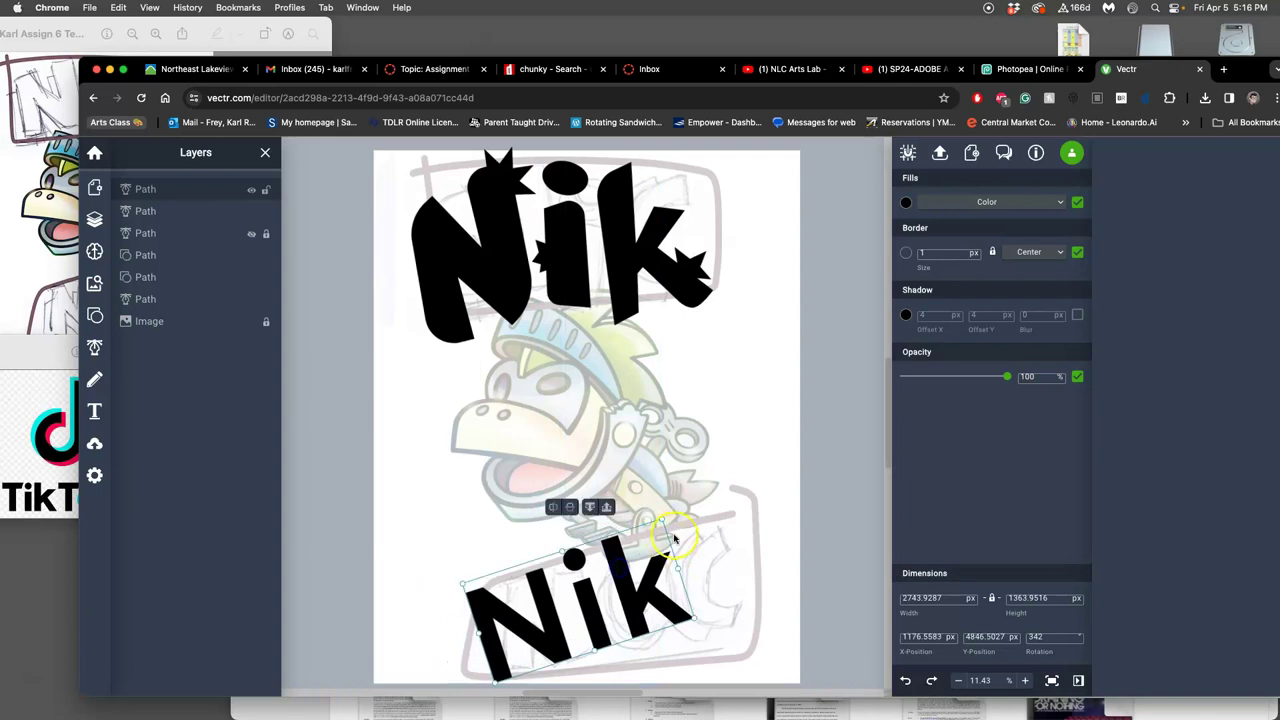
{"action": "left_click_drag", "start_coordinate": [665, 521], "coordinate": [710, 560]}
{"action": "left_click", "coordinate": [760, 540]}
{"action": "double_click", "coordinate": [701, 557]}
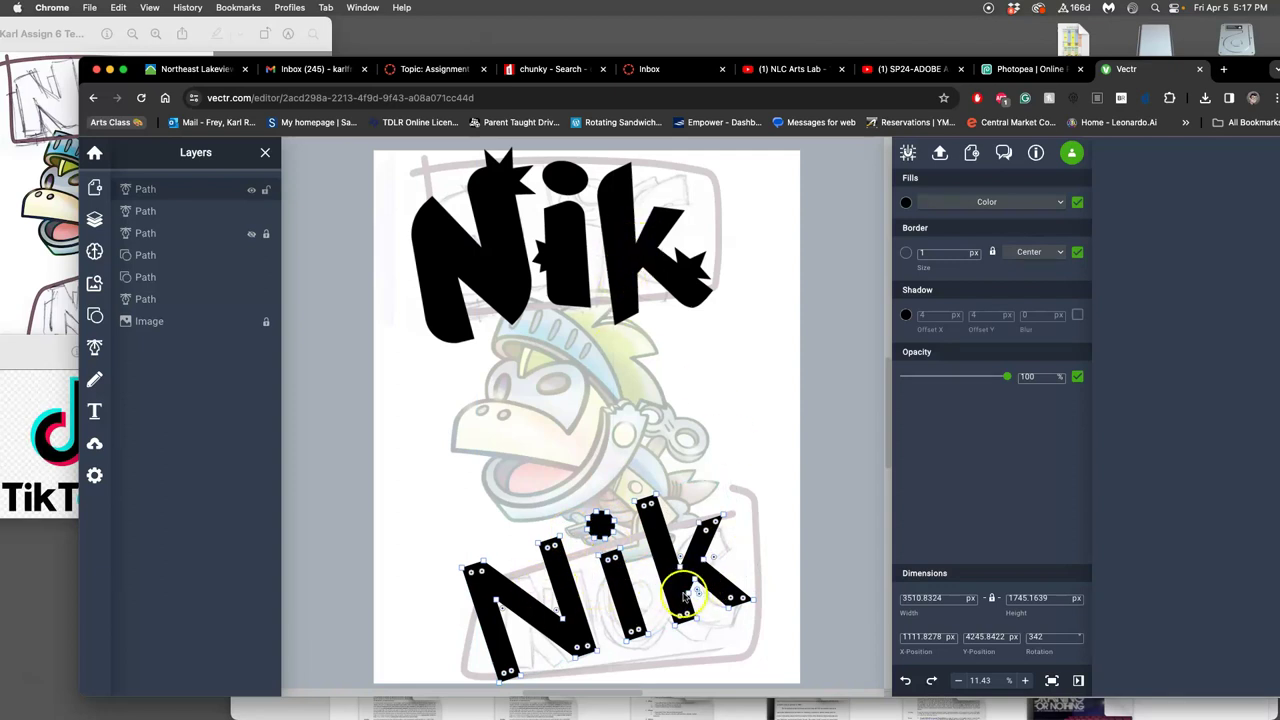
{"action": "mouse_move", "coordinate": [682, 581]}
{"action": "left_mouse_down"}
{"action": "mouse_move", "coordinate": [647, 583]}
{"action": "mouse_move", "coordinate": [670, 580]}
{"action": "left_mouse_up"}
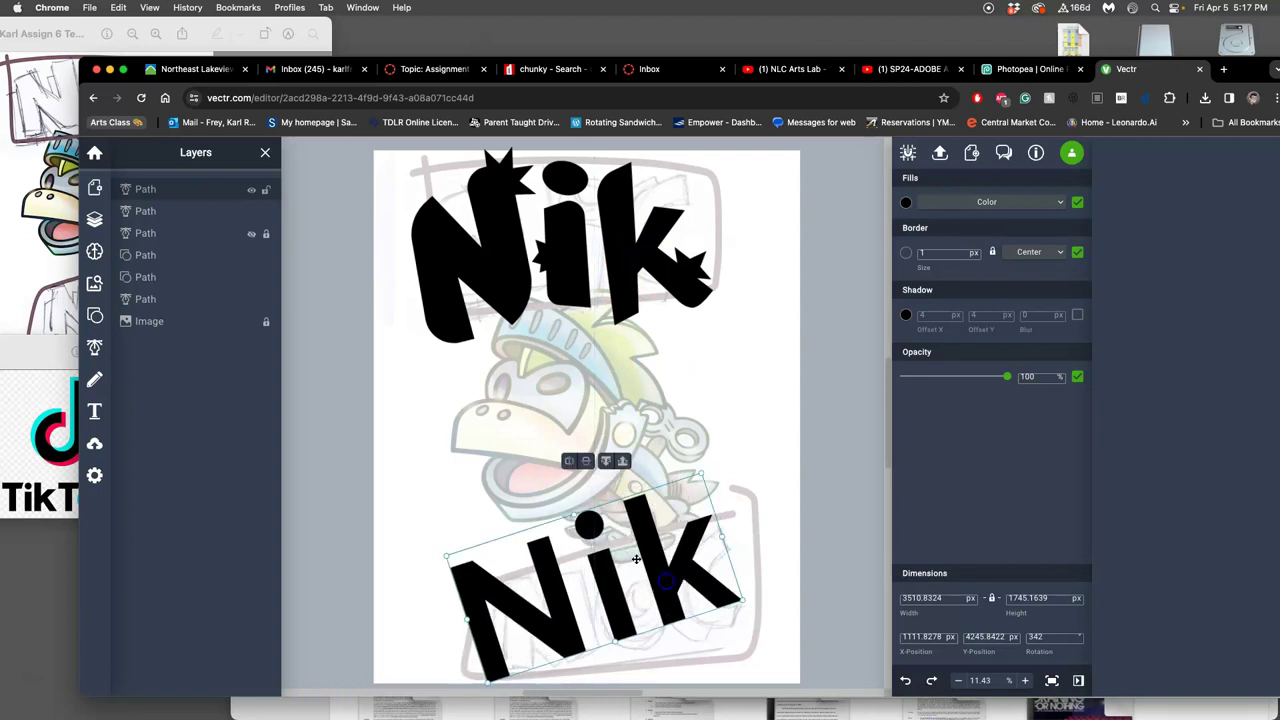
{"action": "left_click", "coordinate": [533, 502]}
Step: Reshape the lower N's right stem by lowering its top corner points and widening its base
{"action": "scroll", "coordinate": [540, 505], "scroll_direction": "down", "scroll_amount": 3}
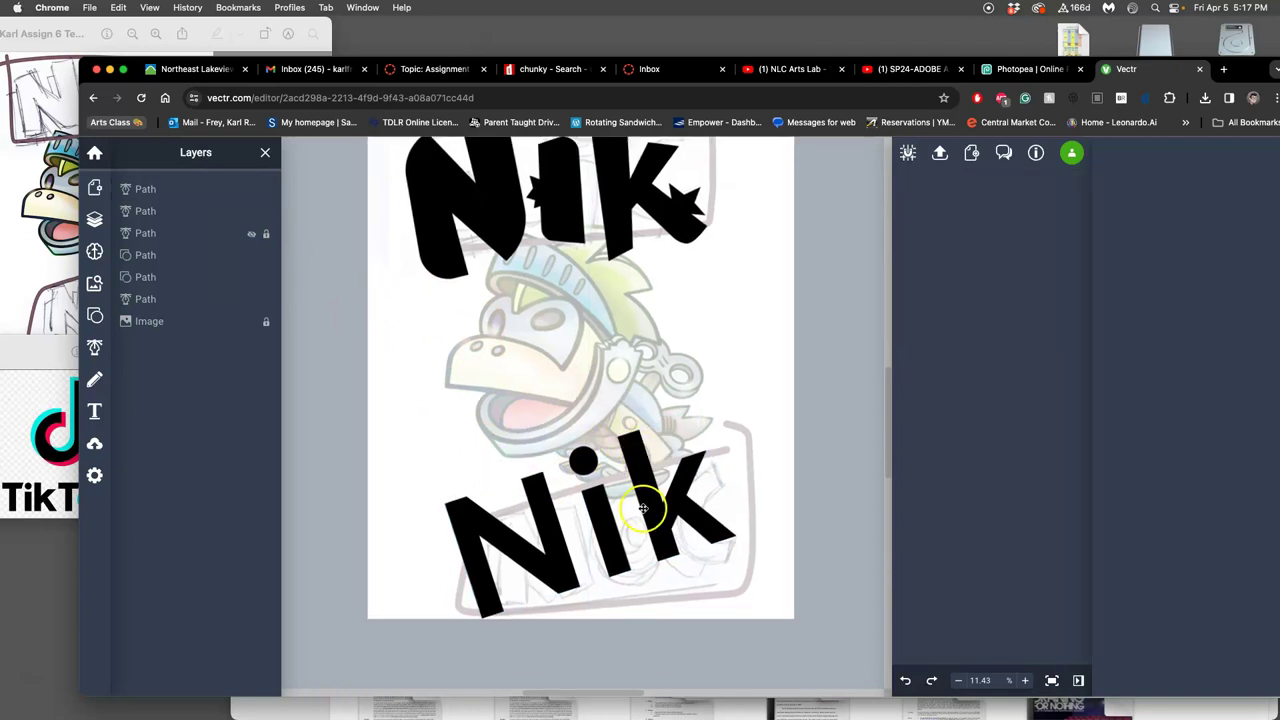
{"action": "left_click", "coordinate": [517, 539]}
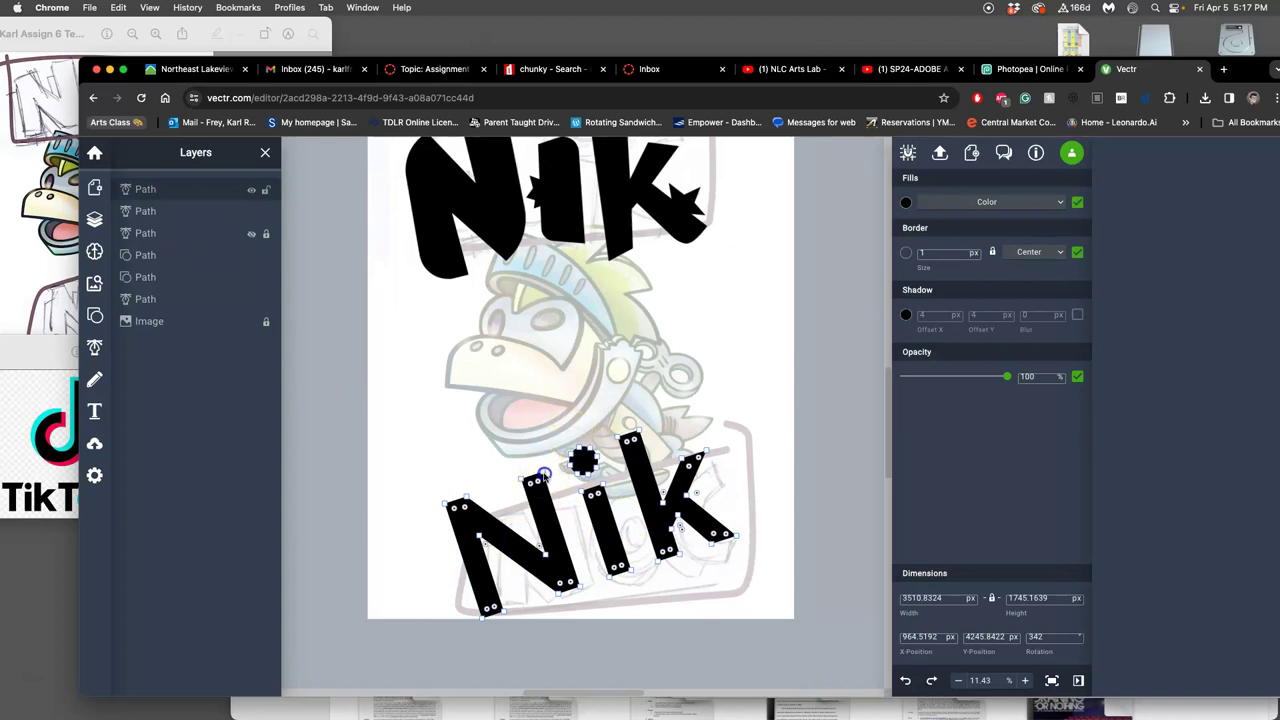
{"action": "left_click_drag", "start_coordinate": [543, 474], "coordinate": [563, 512]}
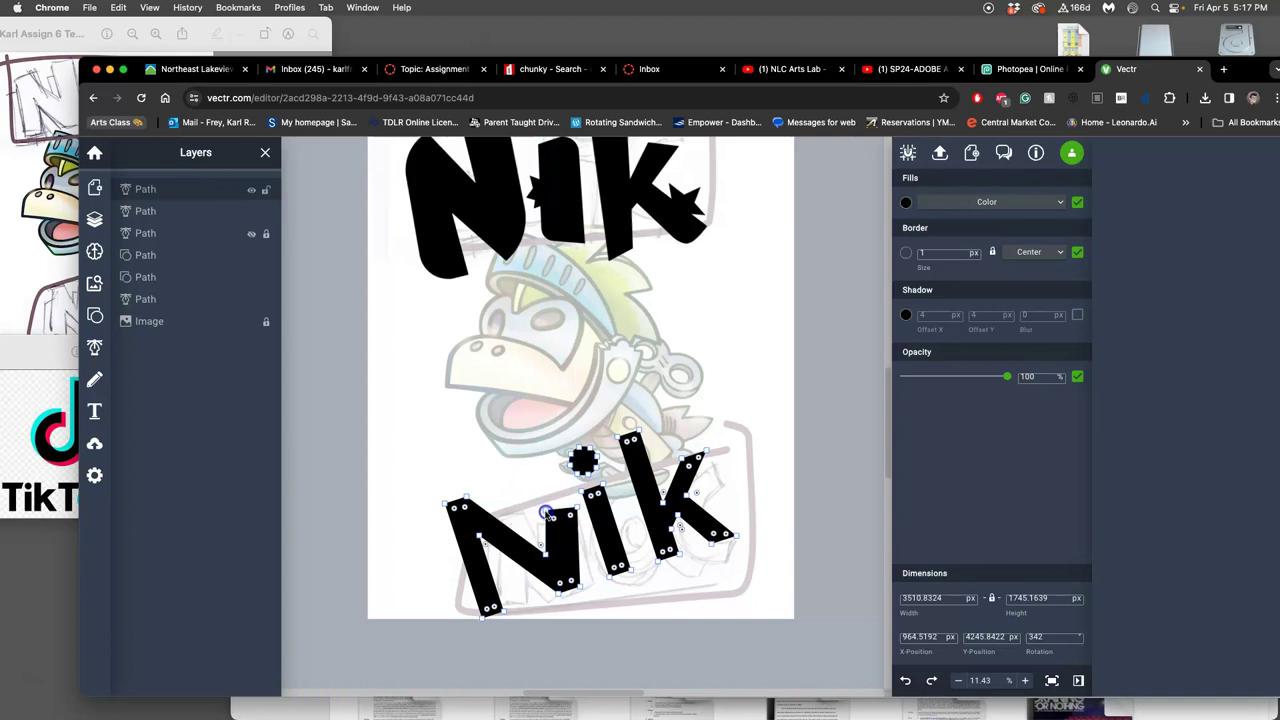
{"action": "left_click", "coordinate": [577, 583]}
{"action": "left_click_drag", "start_coordinate": [585, 586], "coordinate": [562, 596]}
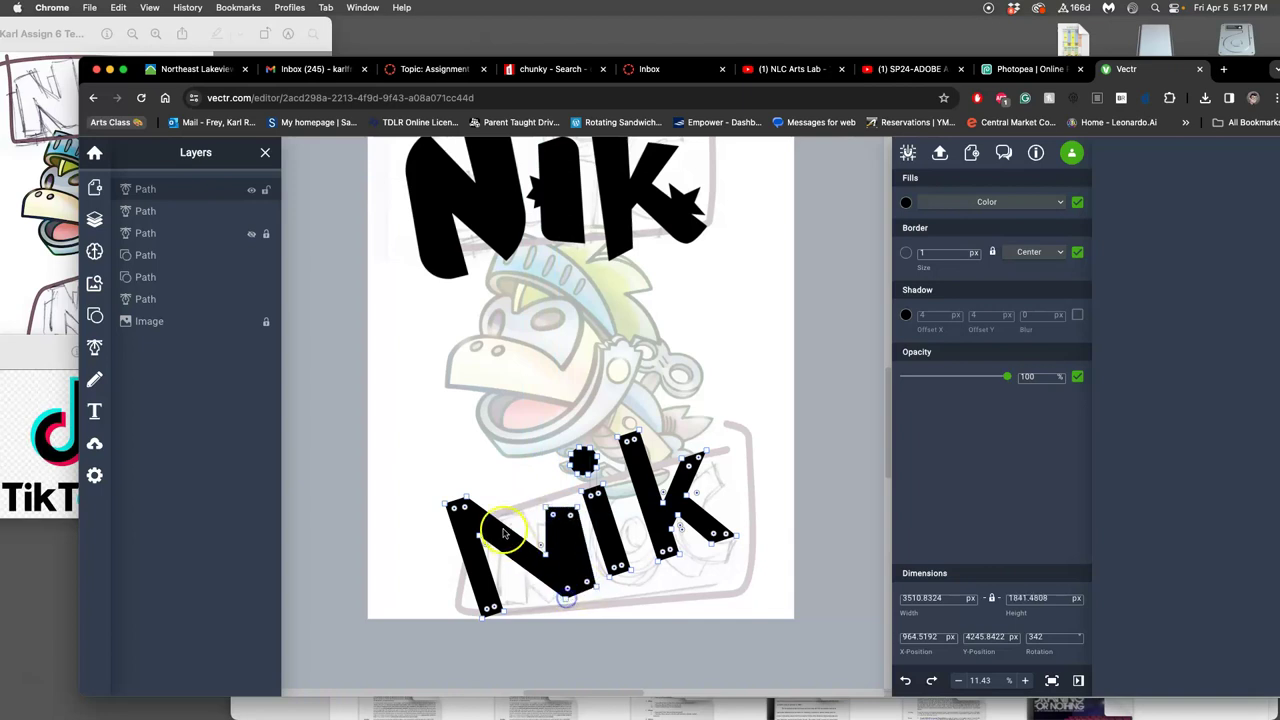
Step: Shorten and slant the lower N's left stem, pull its inner notch upward, and reposition the whole word over the sketched sign
{"action": "mouse_move", "coordinate": [503, 533]}
{"action": "left_mouse_down"}
{"action": "mouse_move", "coordinate": [516, 517]}
{"action": "mouse_move", "coordinate": [493, 516]}
{"action": "mouse_move", "coordinate": [523, 607]}
{"action": "left_mouse_up"}
{"action": "left_click", "coordinate": [447, 508]}
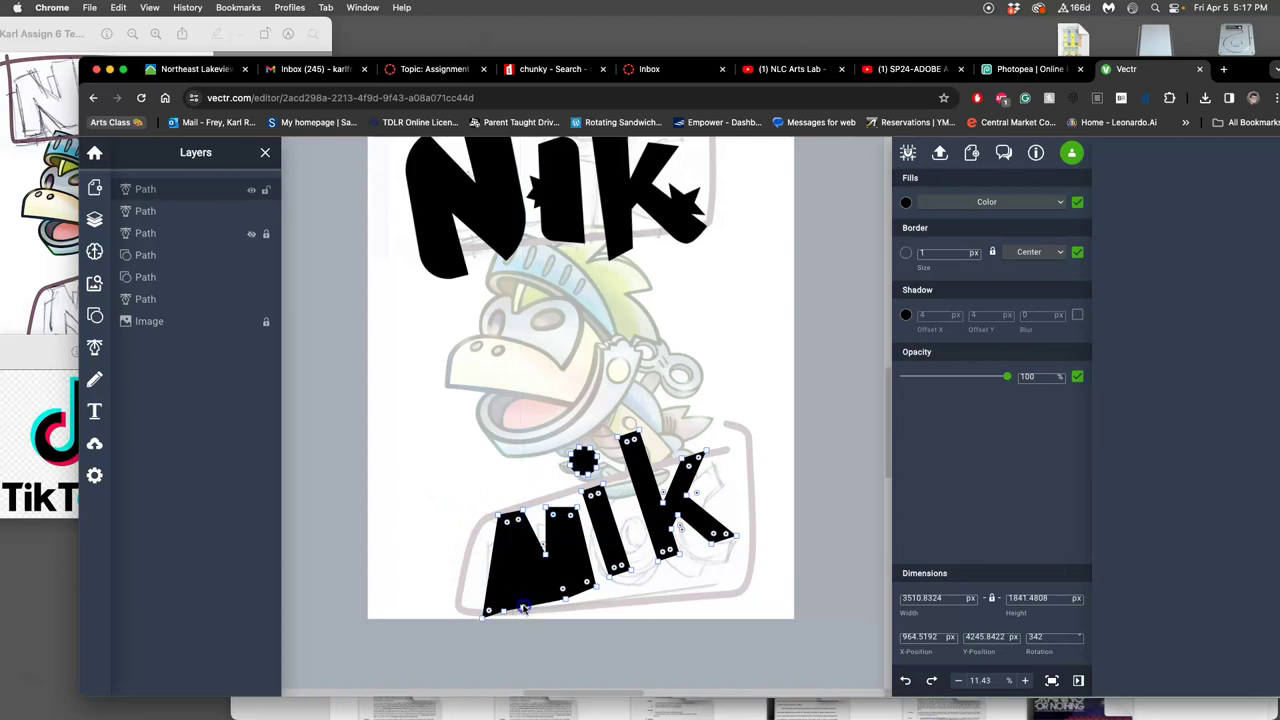
{"action": "left_click_drag", "start_coordinate": [523, 607], "coordinate": [519, 547]}
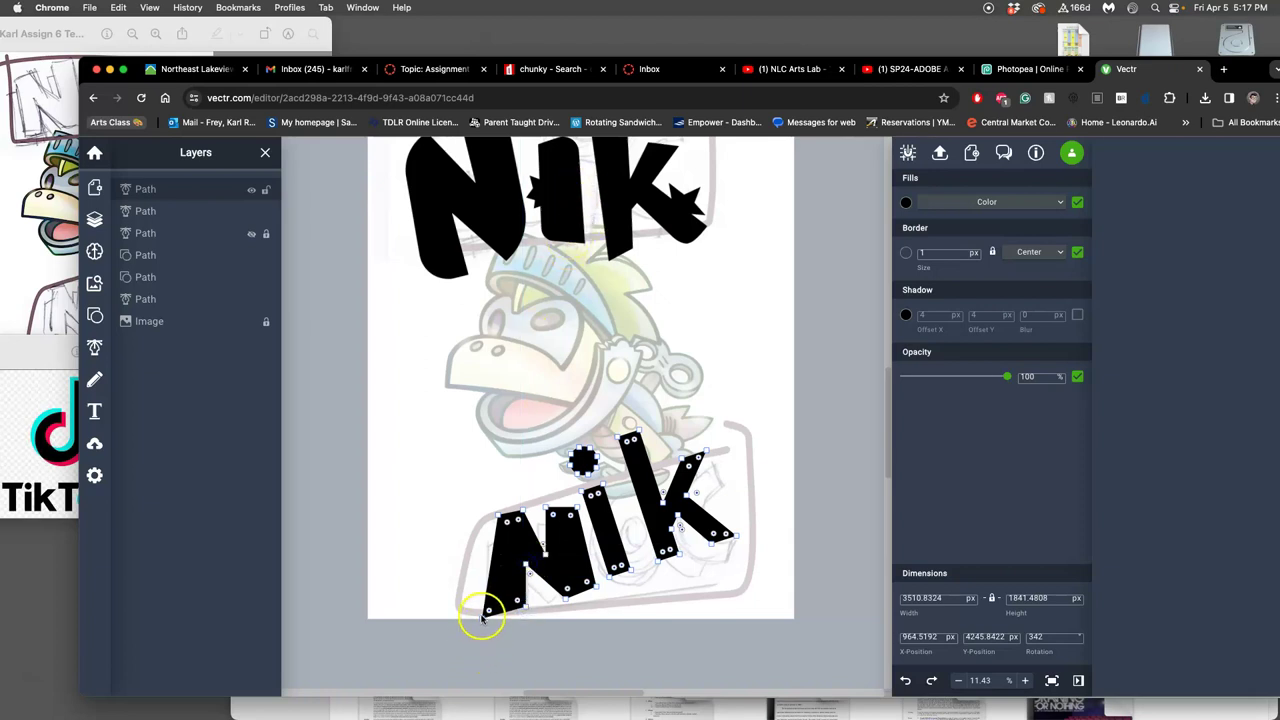
{"action": "left_click_drag", "start_coordinate": [485, 614], "coordinate": [435, 579]}
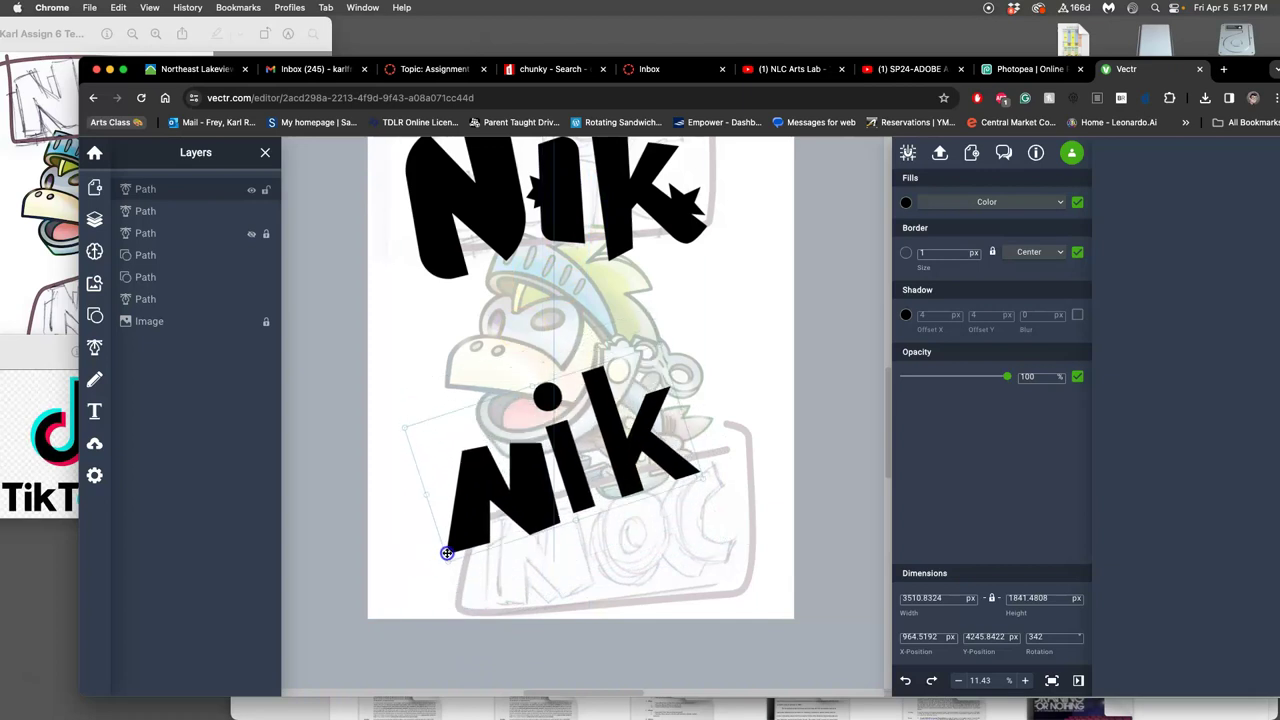
{"action": "left_click_drag", "start_coordinate": [447, 553], "coordinate": [481, 612]}
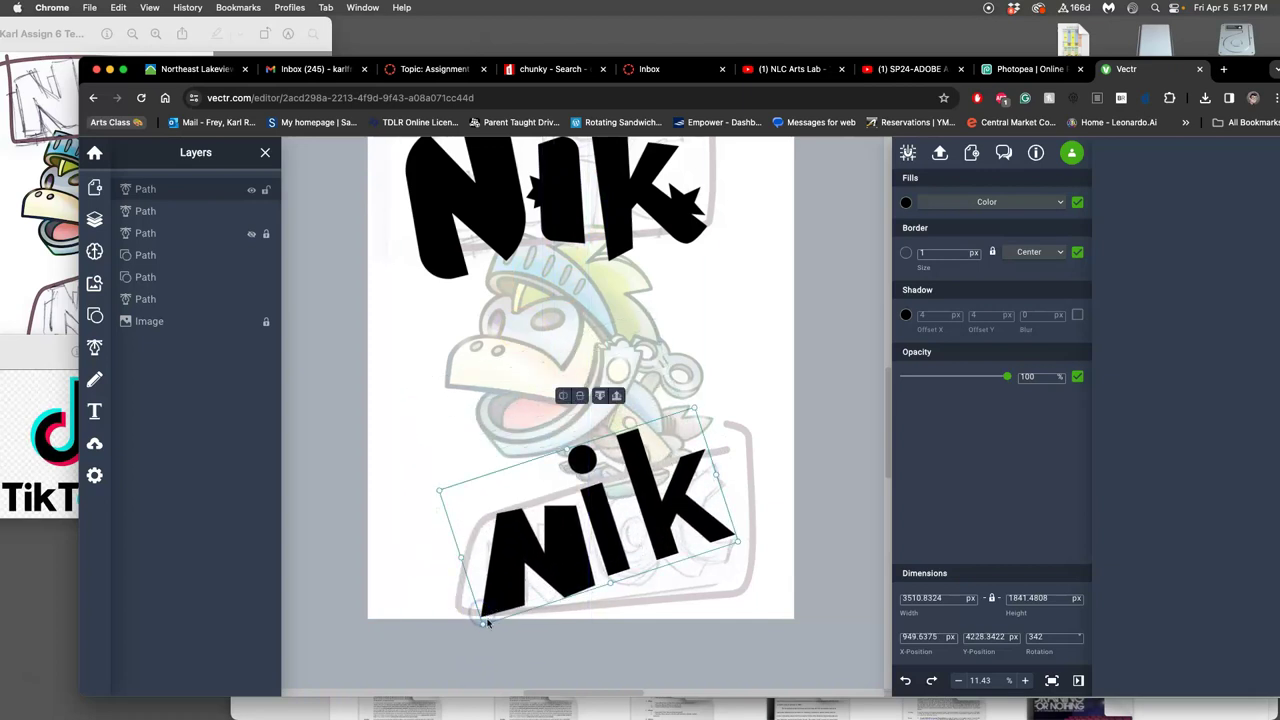
Step: Set the lower word's opacity to 25% and move the bottom corners of the N's left stem inward to match the sketch
{"action": "left_click_drag", "start_coordinate": [1006, 376], "coordinate": [927, 377]}
{"action": "double_click", "coordinate": [566, 543]}
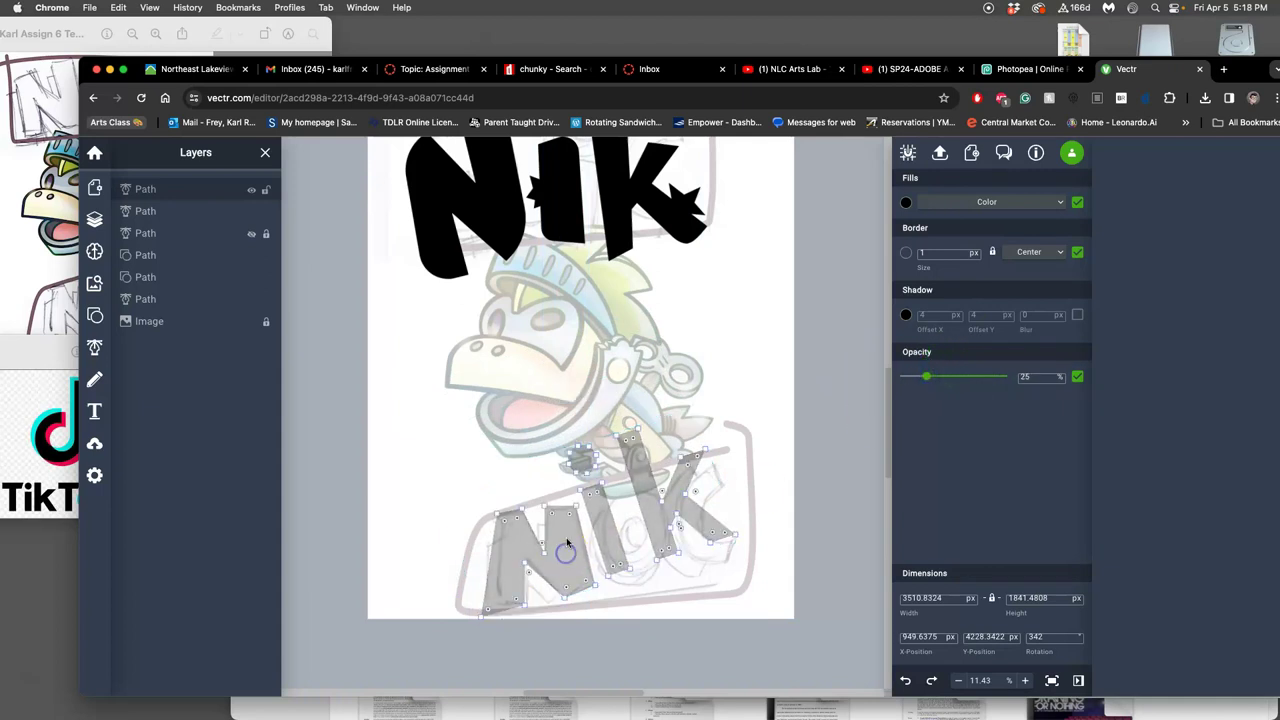
{"action": "scroll", "coordinate": [566, 533], "scroll_direction": "up", "scroll_amount": 5}
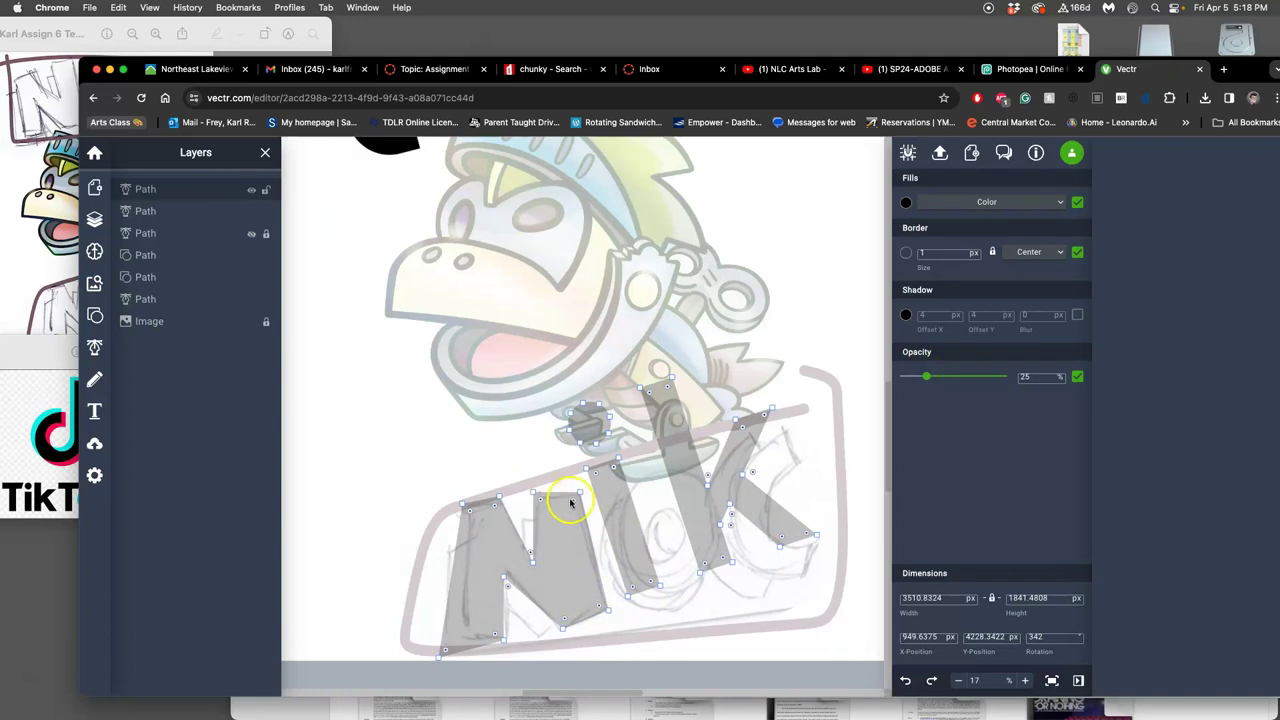
{"action": "left_click", "coordinate": [556, 490]}
{"action": "scroll", "coordinate": [556, 490], "scroll_direction": "down", "scroll_amount": 1}
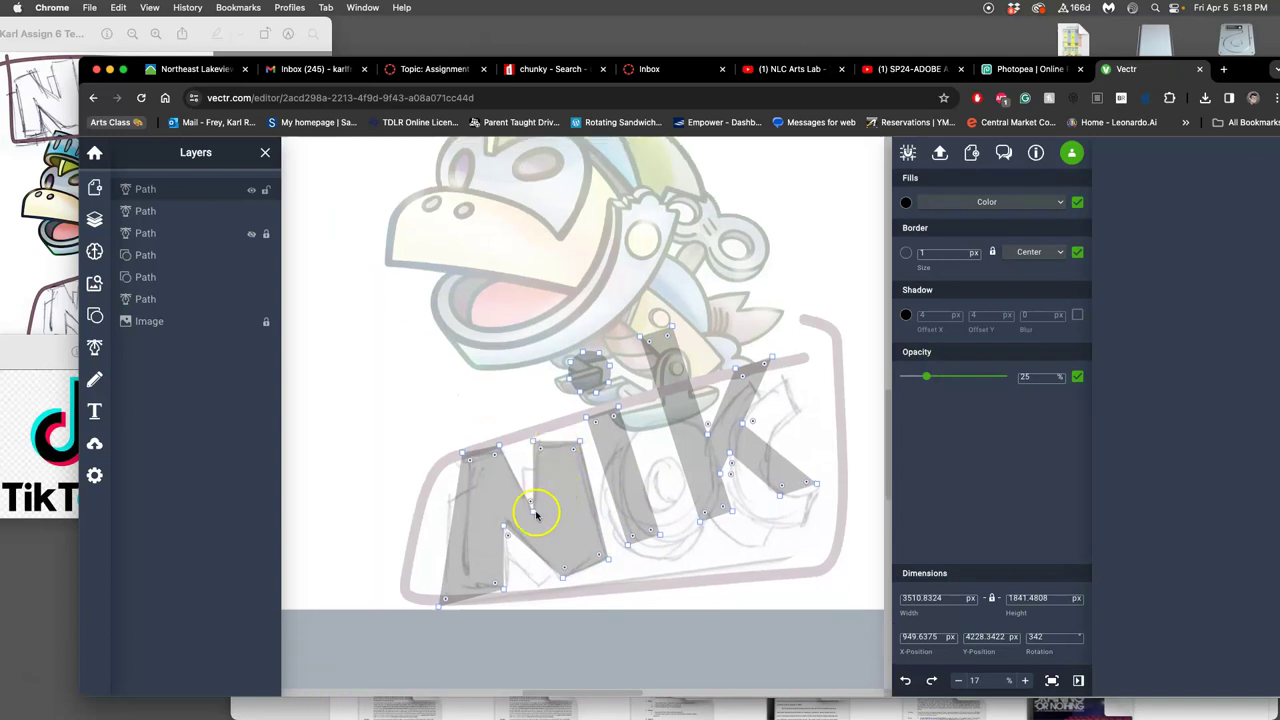
{"action": "left_click", "coordinate": [439, 608]}
{"action": "left_click_drag", "start_coordinate": [440, 606], "coordinate": [461, 588]}
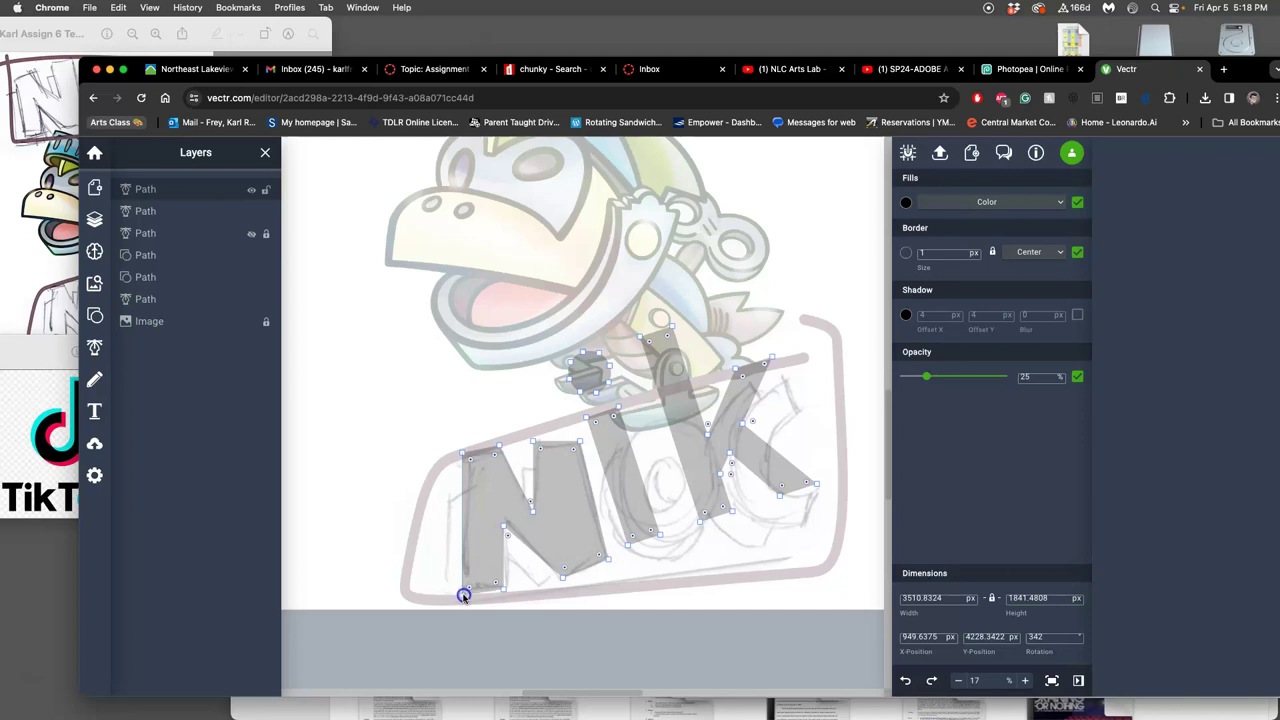
{"action": "left_click_drag", "start_coordinate": [463, 595], "coordinate": [504, 586]}
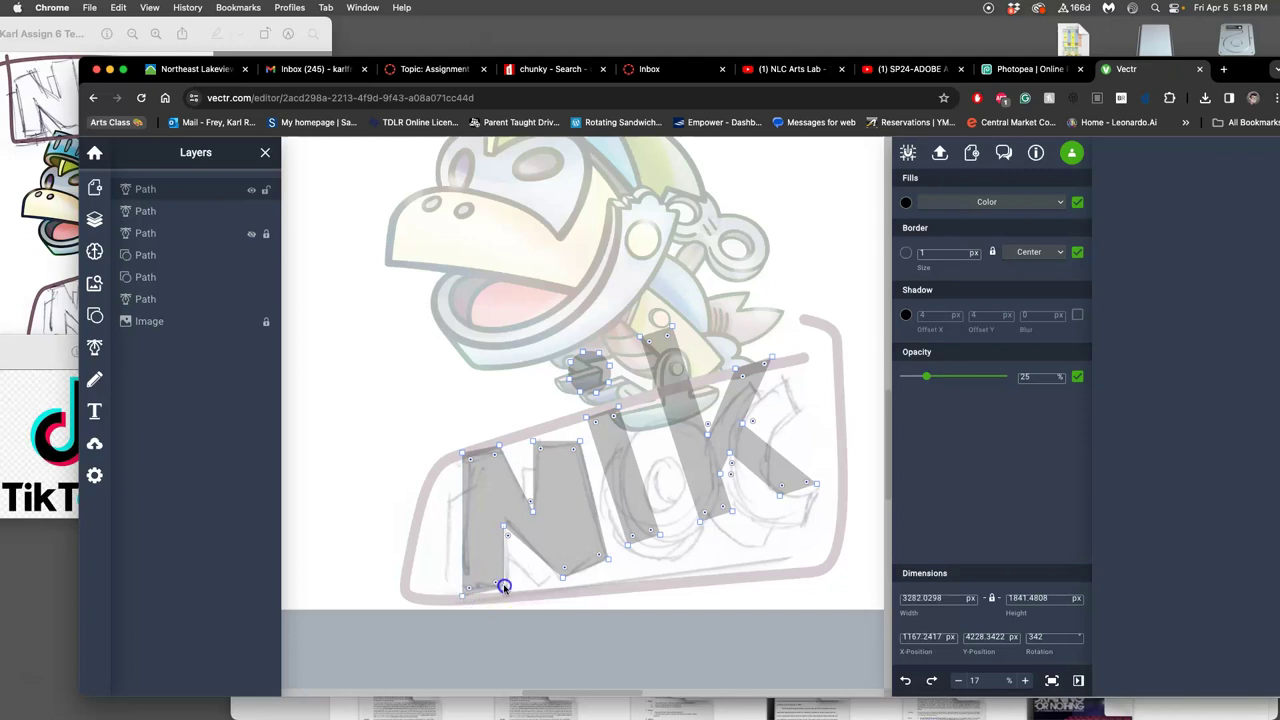
Step: Fine-tune the base corners of the N's right stem and the letter's inner notch points
{"action": "left_click", "coordinate": [561, 577]}
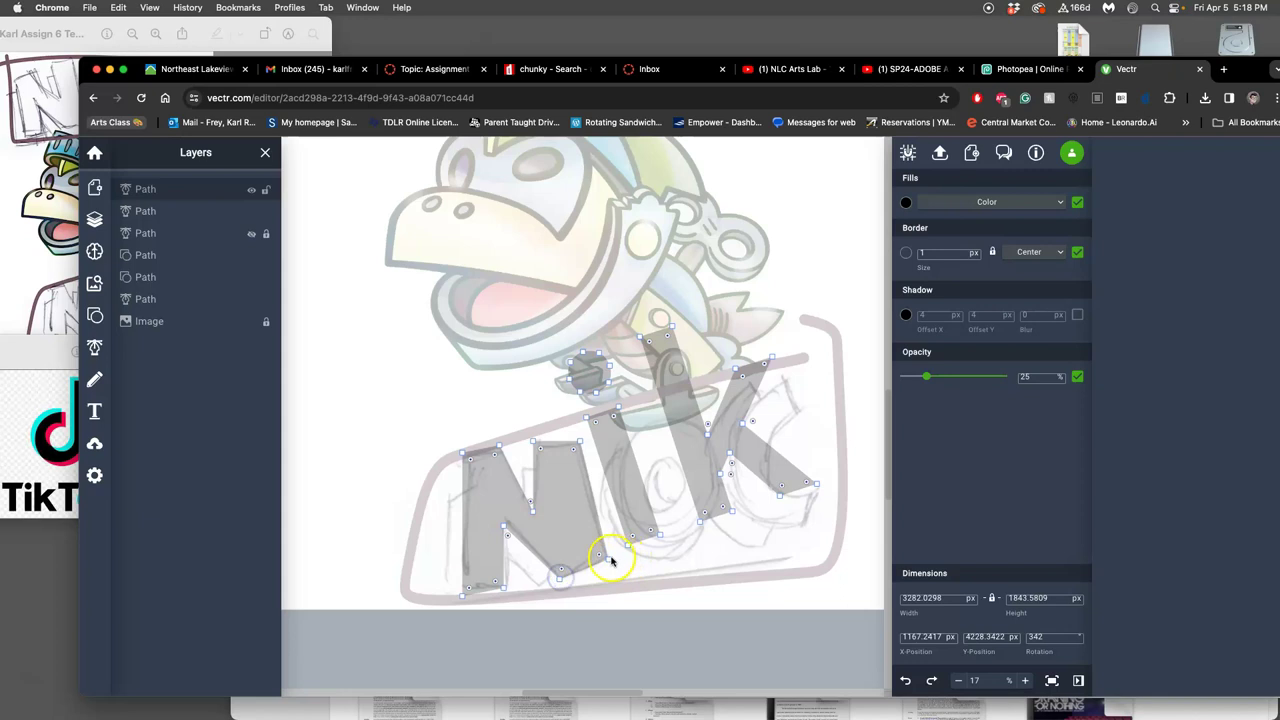
{"action": "left_click", "coordinate": [604, 556]}
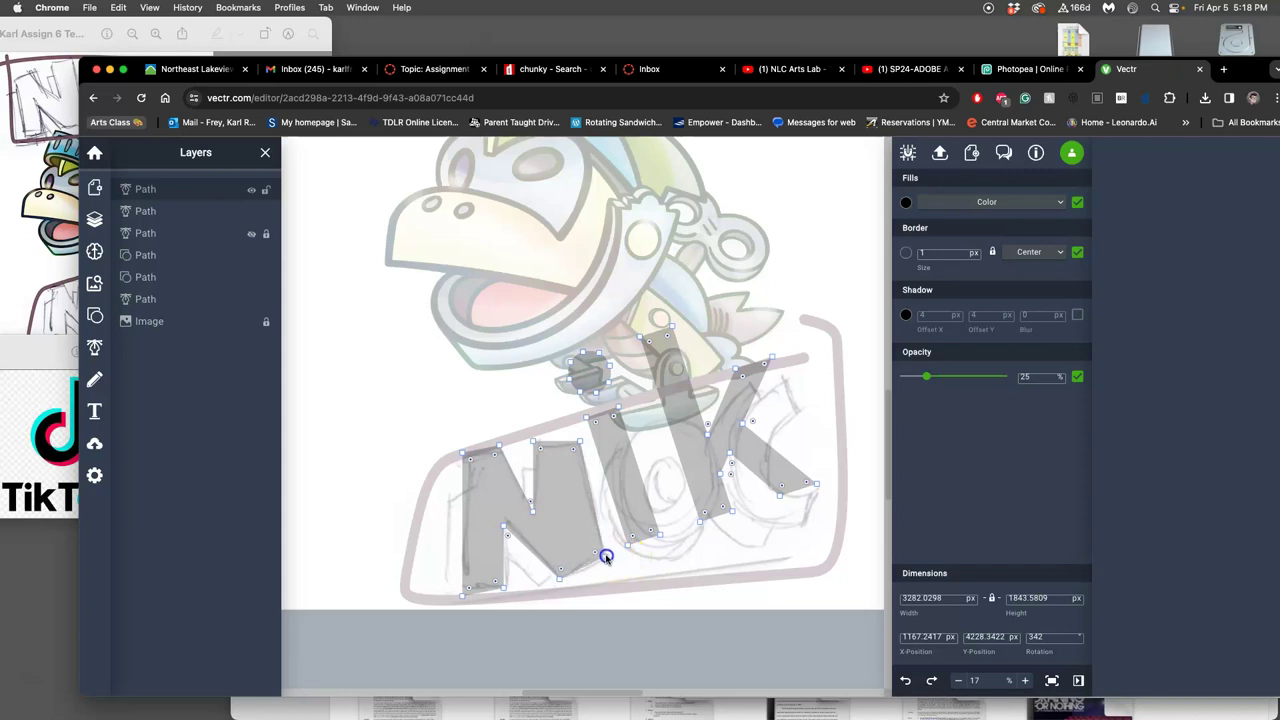
{"action": "left_click_drag", "start_coordinate": [533, 512], "coordinate": [509, 525]}
{"action": "left_click", "coordinate": [620, 450]}
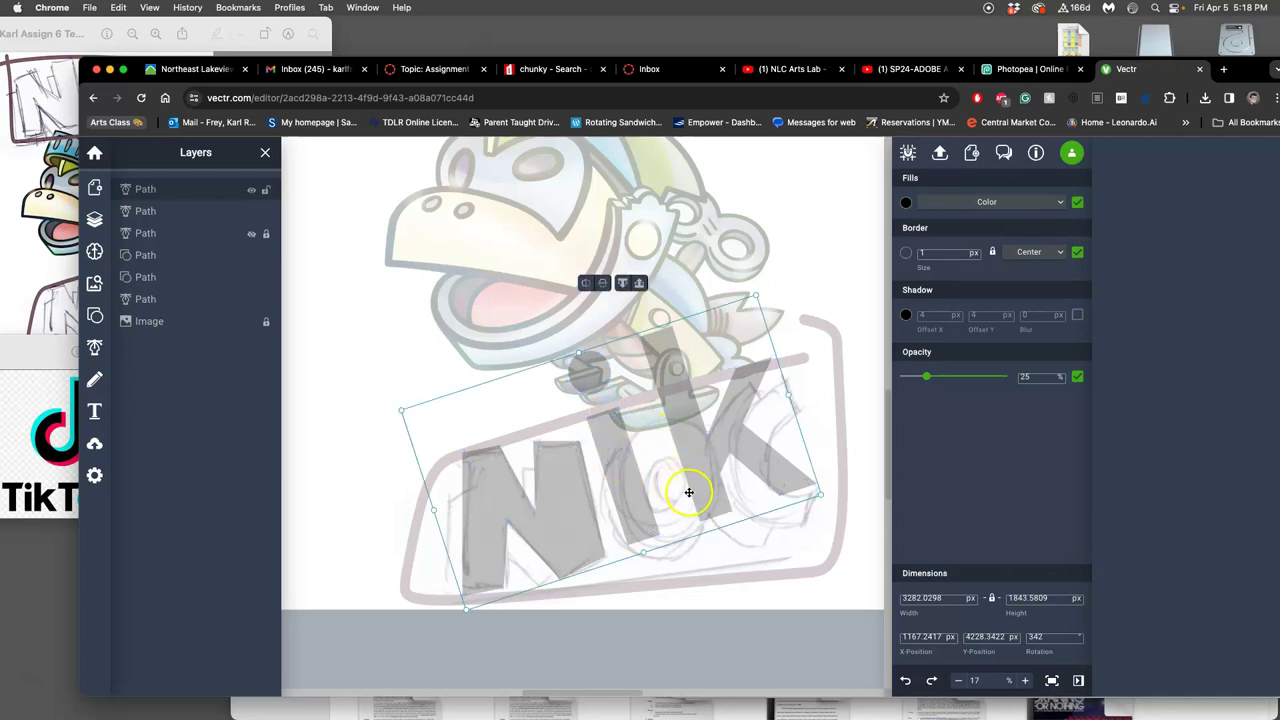
Step: Delete all four corner points of the i's stem between the lower N and K
{"action": "left_click", "coordinate": [786, 533]}
{"action": "double_click", "coordinate": [698, 471]}
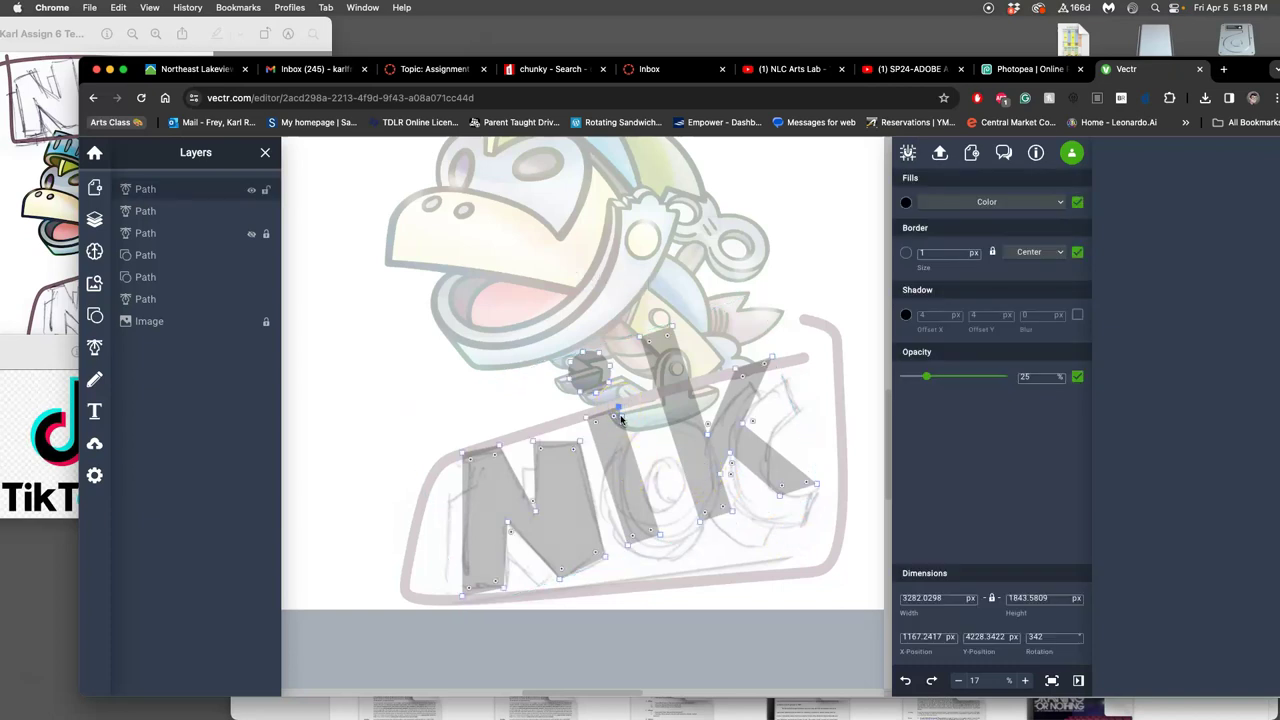
{"action": "key", "text": "Delete"}
{"action": "left_click", "coordinate": [587, 419]}
{"action": "key", "text": "Delete"}
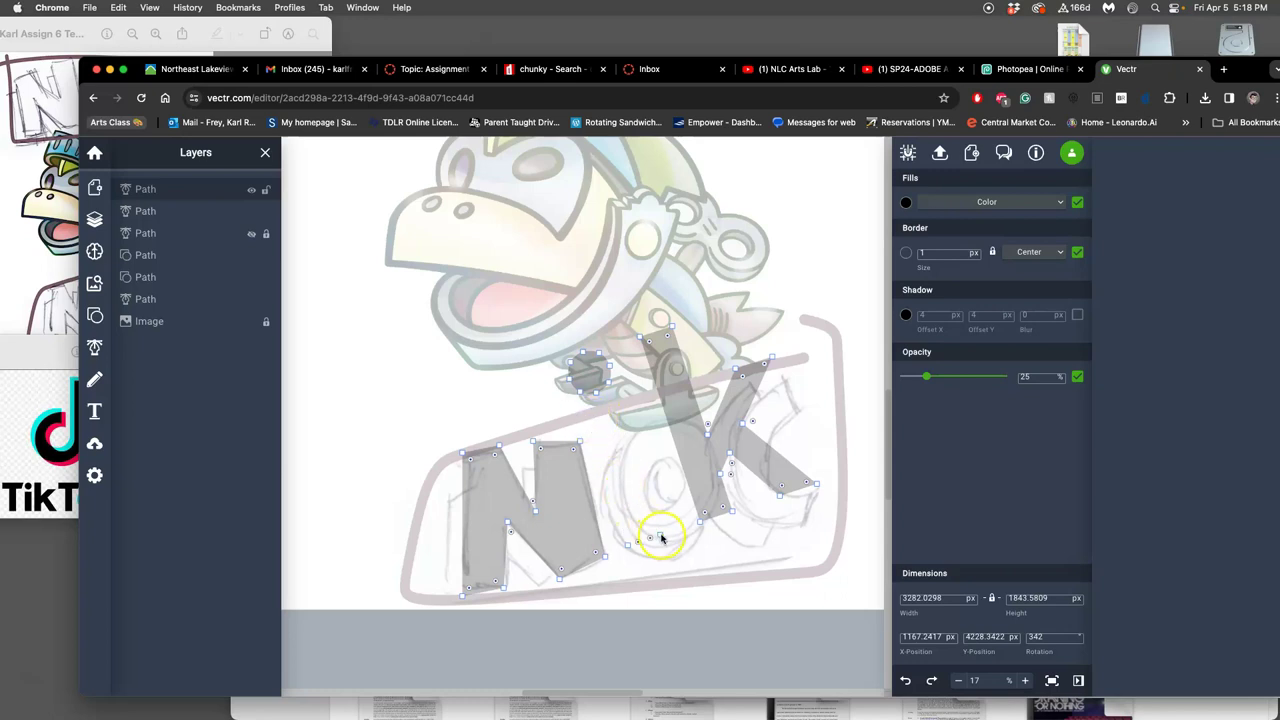
{"action": "key", "text": "Delete"}
{"action": "left_click", "coordinate": [628, 545]}
{"action": "key", "text": "Delete"}
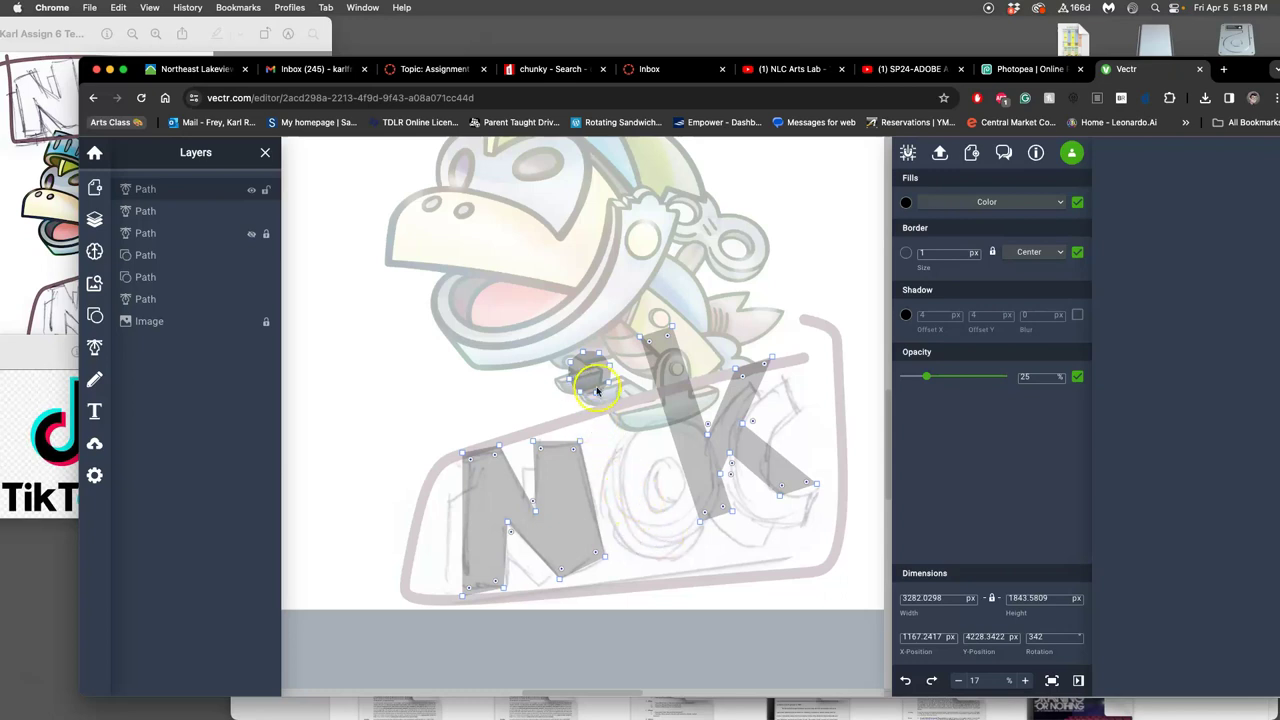
Step: Delete the points of the i's leftover dot and set the remaining N and K over the sketched sign
{"action": "left_click", "coordinate": [596, 392]}
{"action": "left_click_drag", "start_coordinate": [608, 381], "coordinate": [611, 370]}
{"action": "mouse_move", "coordinate": [592, 380]}
{"action": "left_mouse_down"}
{"action": "mouse_move", "coordinate": [600, 397]}
{"action": "mouse_move", "coordinate": [591, 367]}
{"action": "left_mouse_up"}
{"action": "left_click", "coordinate": [600, 394]}
{"action": "left_click", "coordinate": [590, 369]}
{"action": "double_click", "coordinate": [590, 368]}
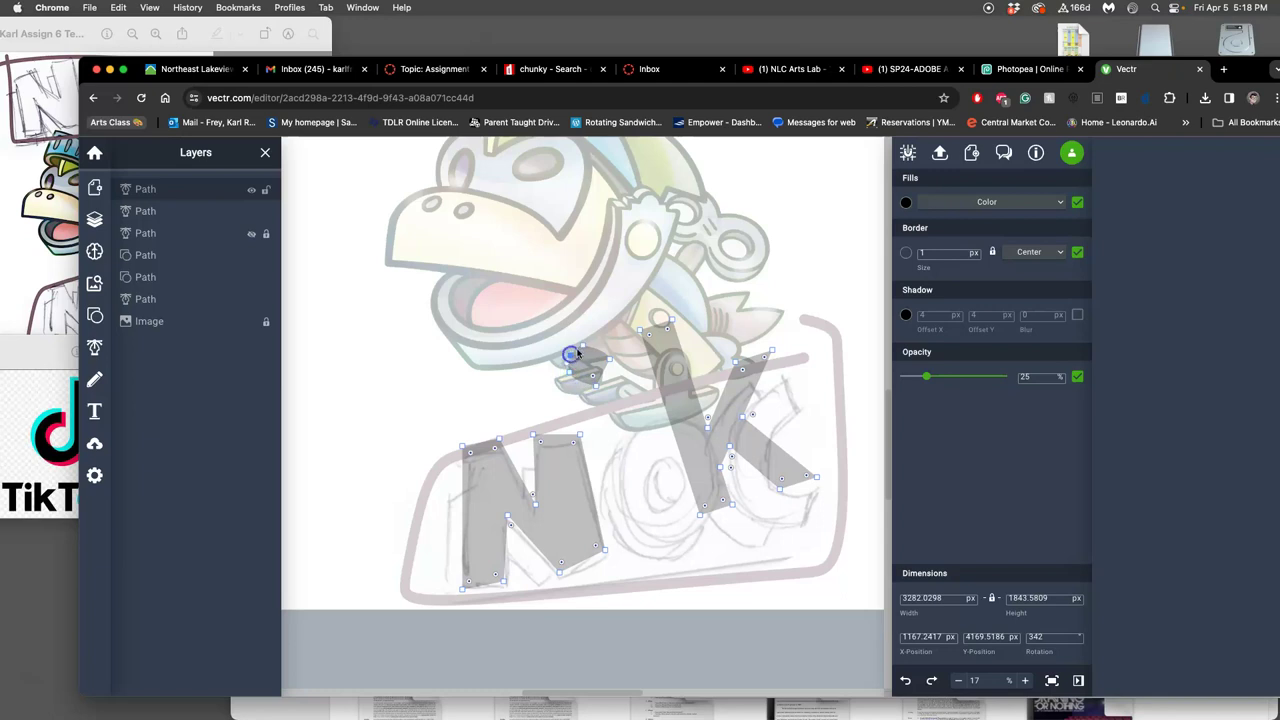
{"action": "left_click_drag", "start_coordinate": [575, 354], "coordinate": [599, 390]}
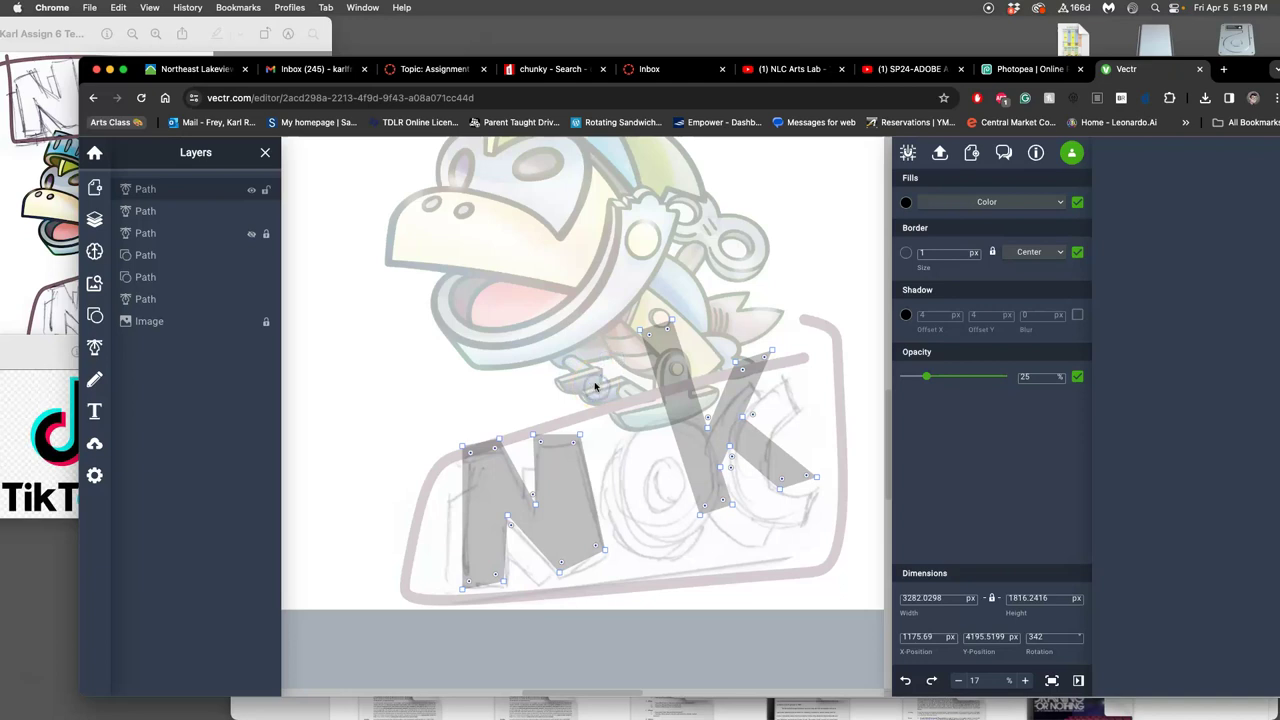
{"action": "left_click", "coordinate": [579, 507]}
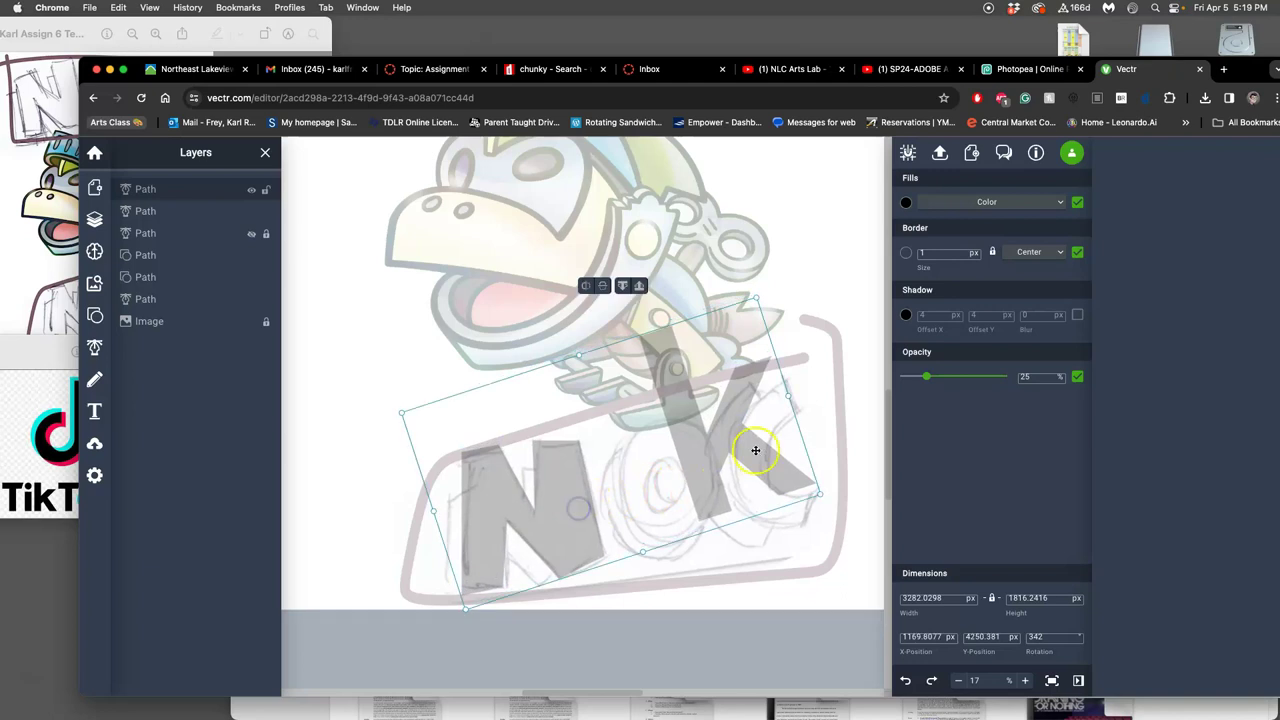
Step: Reshape the lower K by pulling its upper arm, lower leg, inner junctions and stem base outward toward the sketched letter
{"action": "double_click", "coordinate": [737, 396]}
{"action": "mouse_move", "coordinate": [771, 359]}
{"action": "left_mouse_down"}
{"action": "mouse_move", "coordinate": [806, 381]}
{"action": "mouse_move", "coordinate": [778, 377]}
{"action": "left_mouse_up"}
{"action": "left_click_drag", "start_coordinate": [743, 428], "coordinate": [764, 443]}
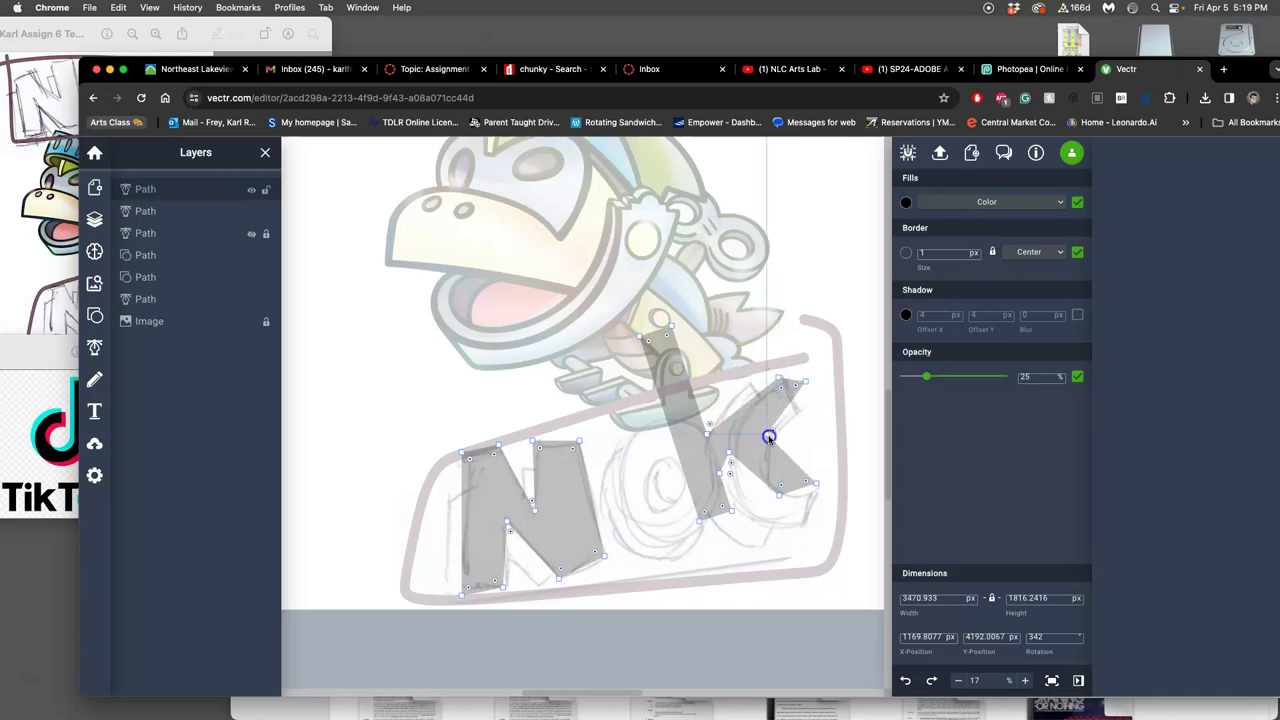
{"action": "left_click", "coordinate": [800, 493]}
{"action": "left_click_drag", "start_coordinate": [800, 493], "coordinate": [799, 521]}
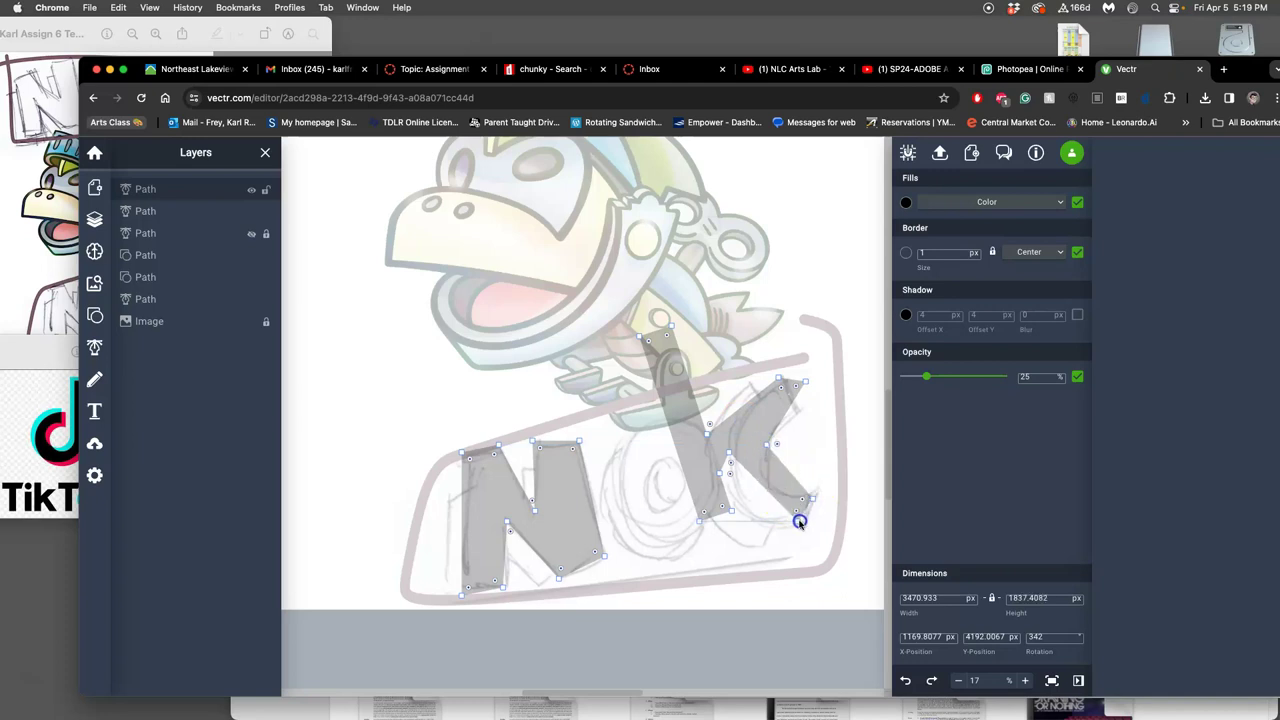
{"action": "left_click_drag", "start_coordinate": [729, 453], "coordinate": [764, 540]}
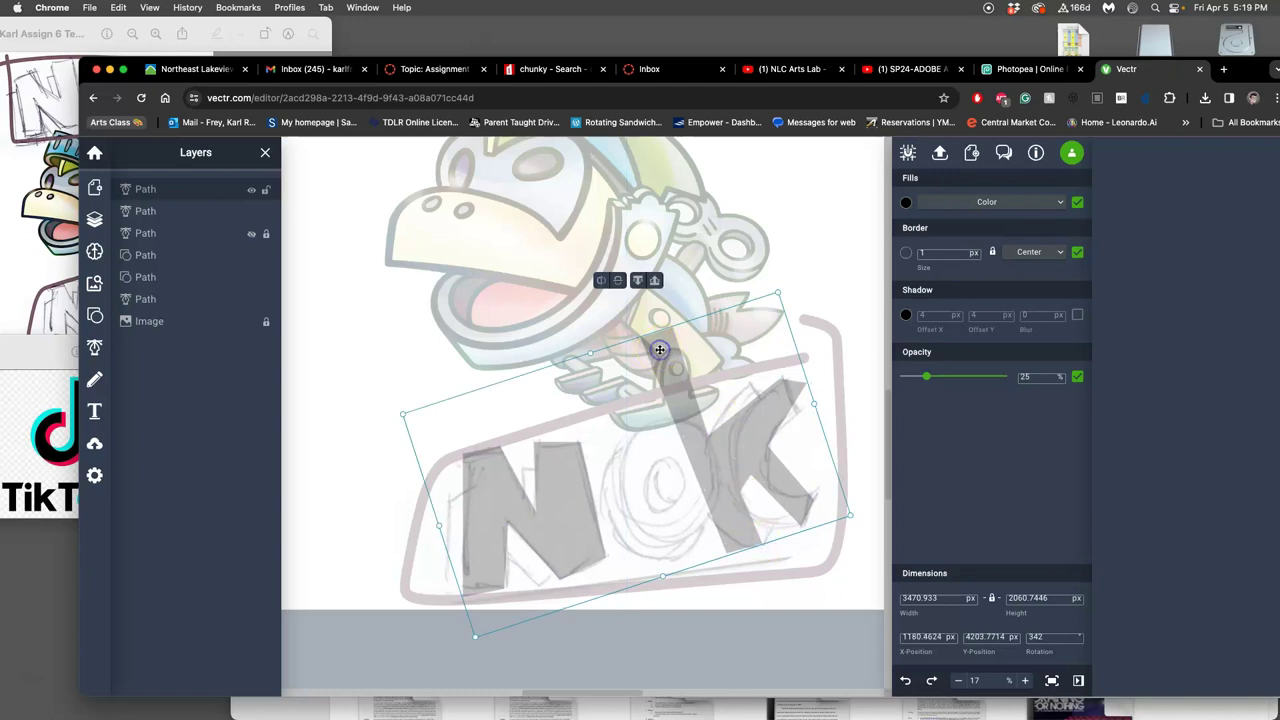
Step: Lower the K's upper junction point and refine the end corners and inner corner of its arm
{"action": "double_click", "coordinate": [702, 437]}
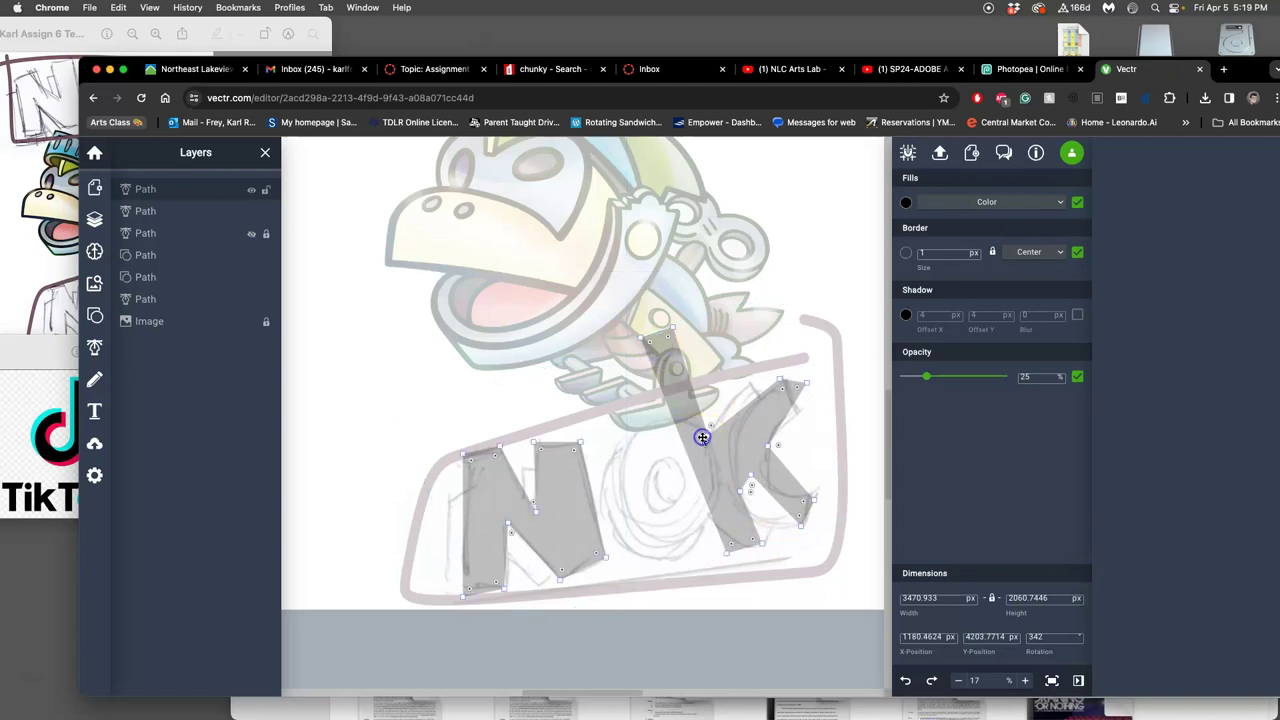
{"action": "left_click_drag", "start_coordinate": [708, 437], "coordinate": [731, 460]}
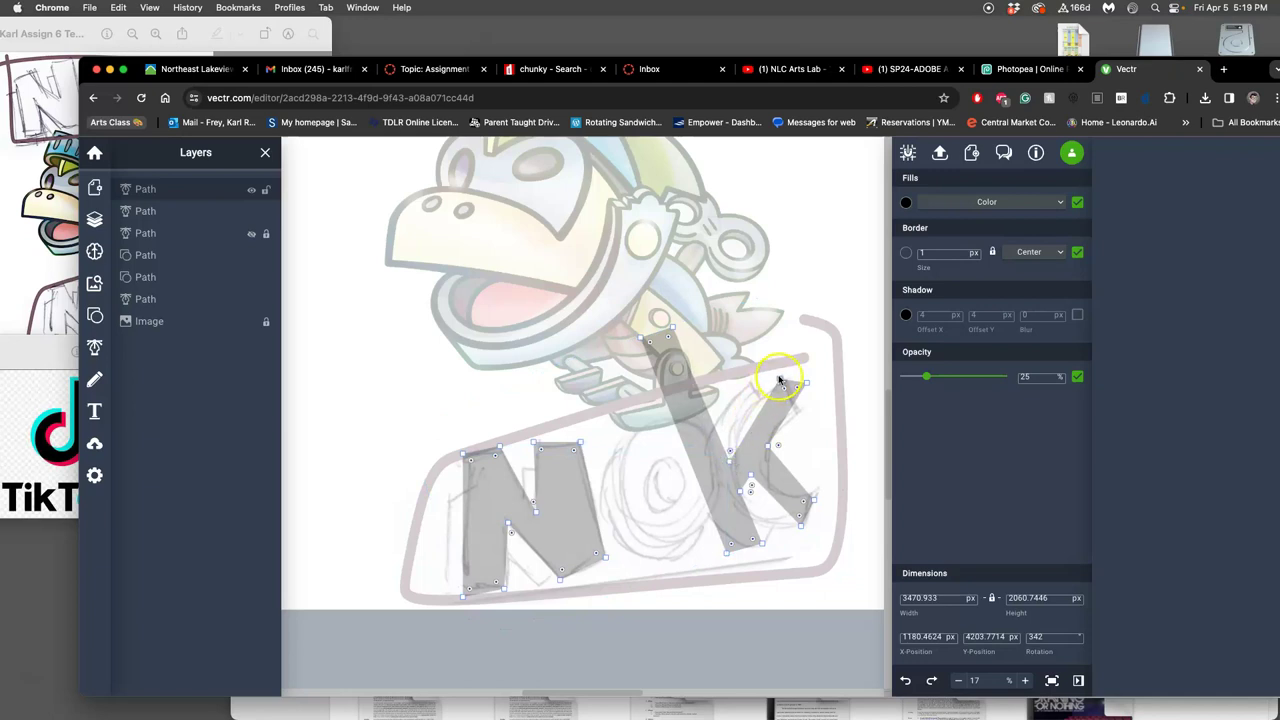
{"action": "left_click_drag", "start_coordinate": [780, 379], "coordinate": [810, 390]}
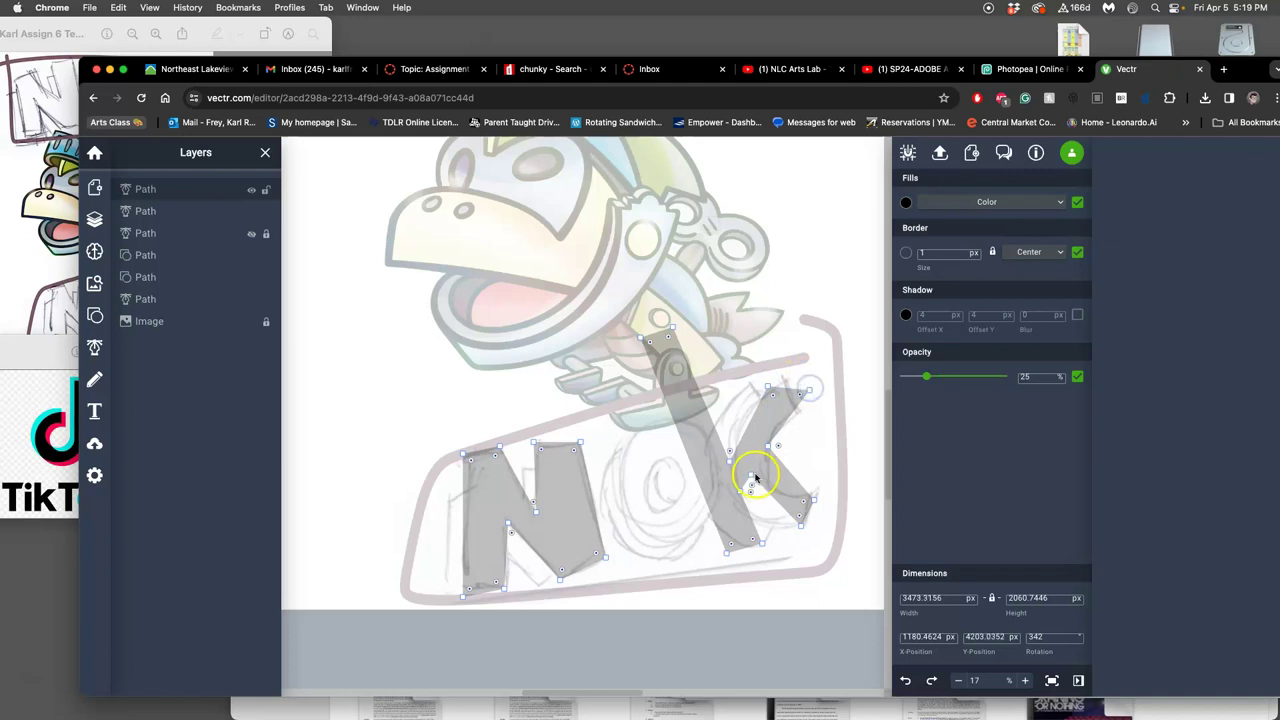
{"action": "left_click_drag", "start_coordinate": [769, 446], "coordinate": [770, 450]}
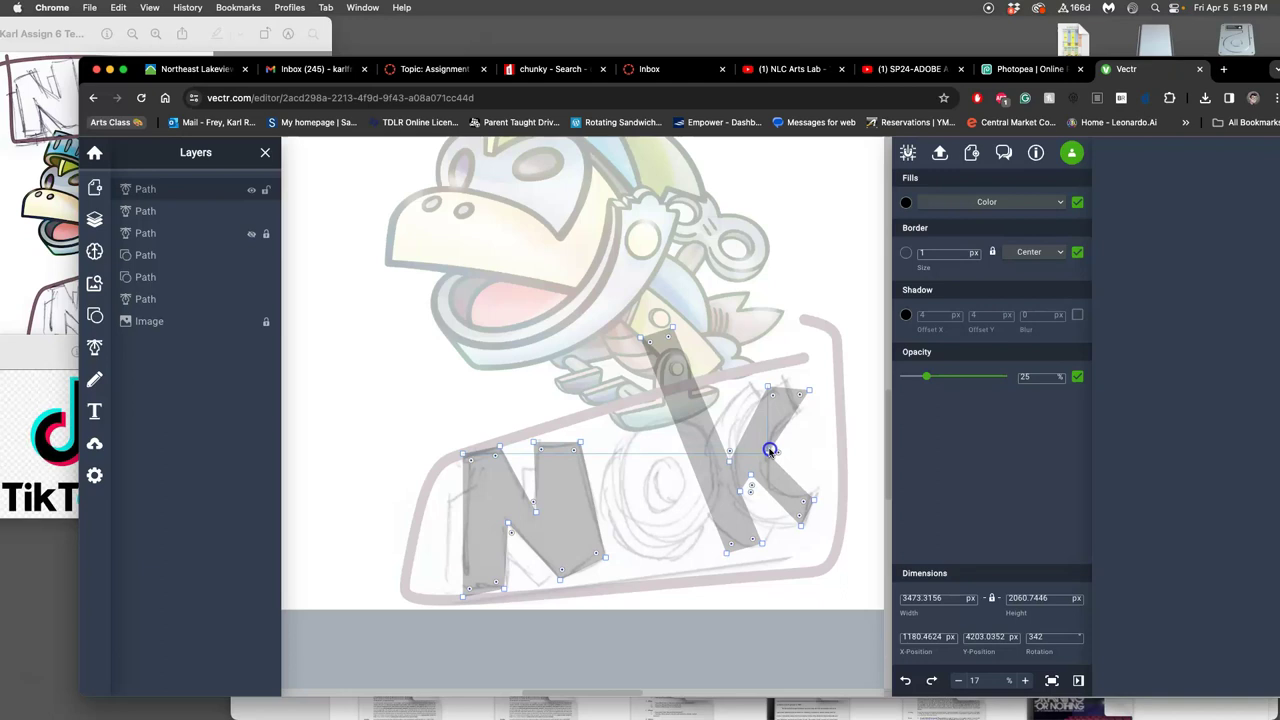
Step: Shorten the K's stem to the sign's upper edge, round its top left corner, and adjust its base, leg and arm corners
{"action": "mouse_move", "coordinate": [673, 328]}
{"action": "left_mouse_down"}
{"action": "mouse_move", "coordinate": [721, 405]}
{"action": "mouse_move", "coordinate": [655, 343]}
{"action": "mouse_move", "coordinate": [674, 420]}
{"action": "mouse_move", "coordinate": [727, 416]}
{"action": "mouse_move", "coordinate": [686, 408]}
{"action": "mouse_move", "coordinate": [685, 423]}
{"action": "mouse_move", "coordinate": [724, 422]}
{"action": "left_mouse_up"}
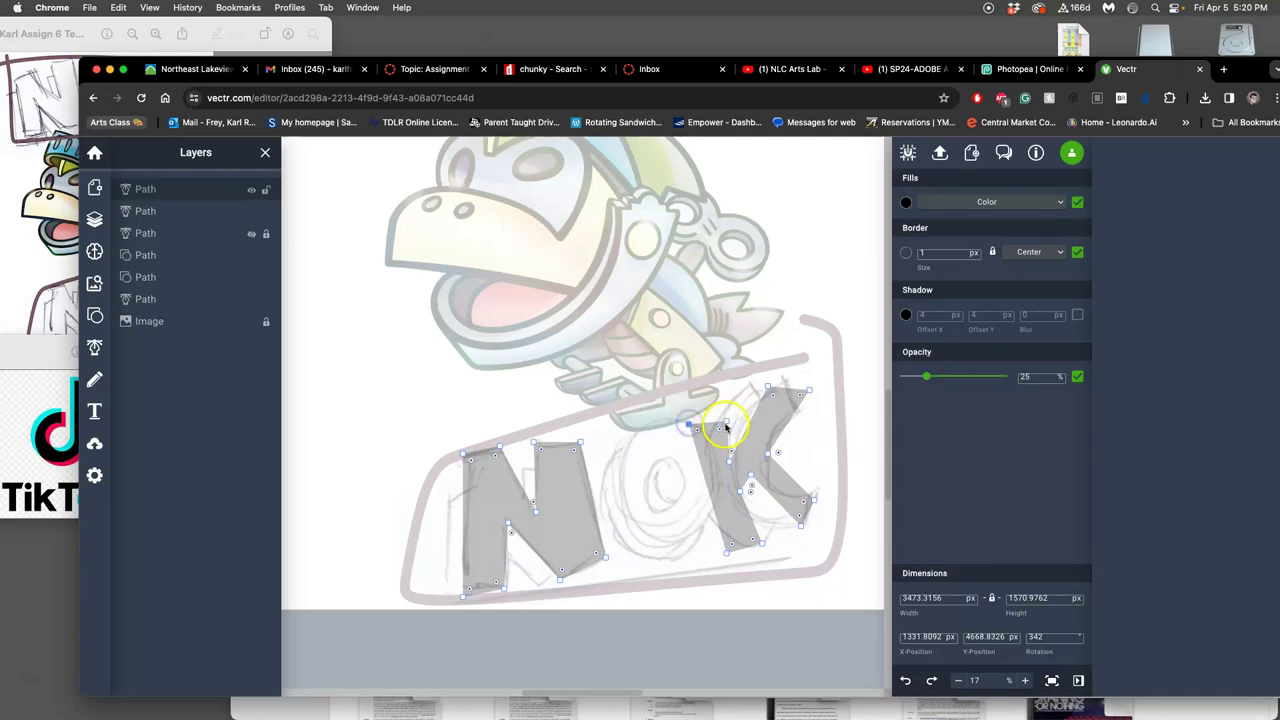
{"action": "mouse_move", "coordinate": [726, 422]}
{"action": "left_mouse_down"}
{"action": "mouse_move", "coordinate": [722, 408]}
{"action": "mouse_move", "coordinate": [698, 430]}
{"action": "mouse_move", "coordinate": [717, 439]}
{"action": "left_mouse_up"}
{"action": "left_click_drag", "start_coordinate": [763, 546], "coordinate": [769, 557]}
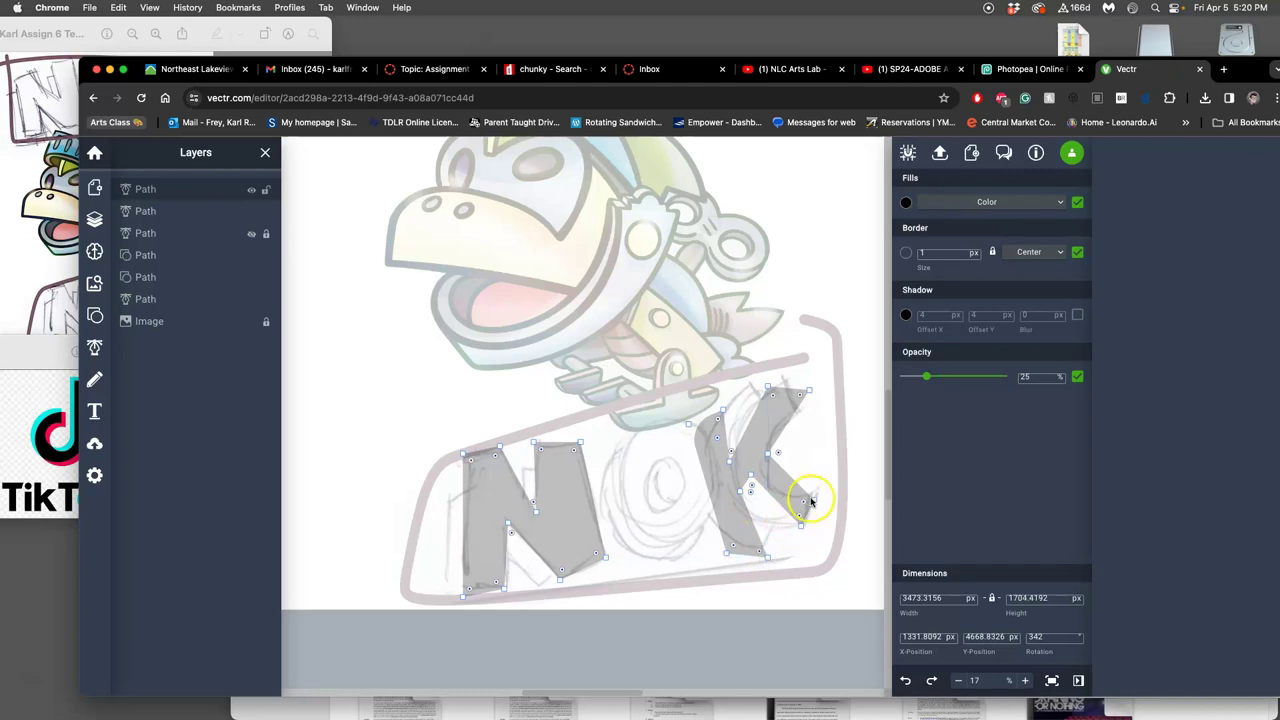
{"action": "left_click_drag", "start_coordinate": [803, 502], "coordinate": [797, 502]}
{"action": "left_click_drag", "start_coordinate": [821, 501], "coordinate": [821, 501]}
{"action": "left_click_drag", "start_coordinate": [734, 545], "coordinate": [741, 527]}
{"action": "mouse_move", "coordinate": [773, 396]}
{"action": "left_mouse_down"}
{"action": "mouse_move", "coordinate": [789, 414]}
{"action": "mouse_move", "coordinate": [777, 403]}
{"action": "left_mouse_up"}
{"action": "left_click", "coordinate": [837, 447]}
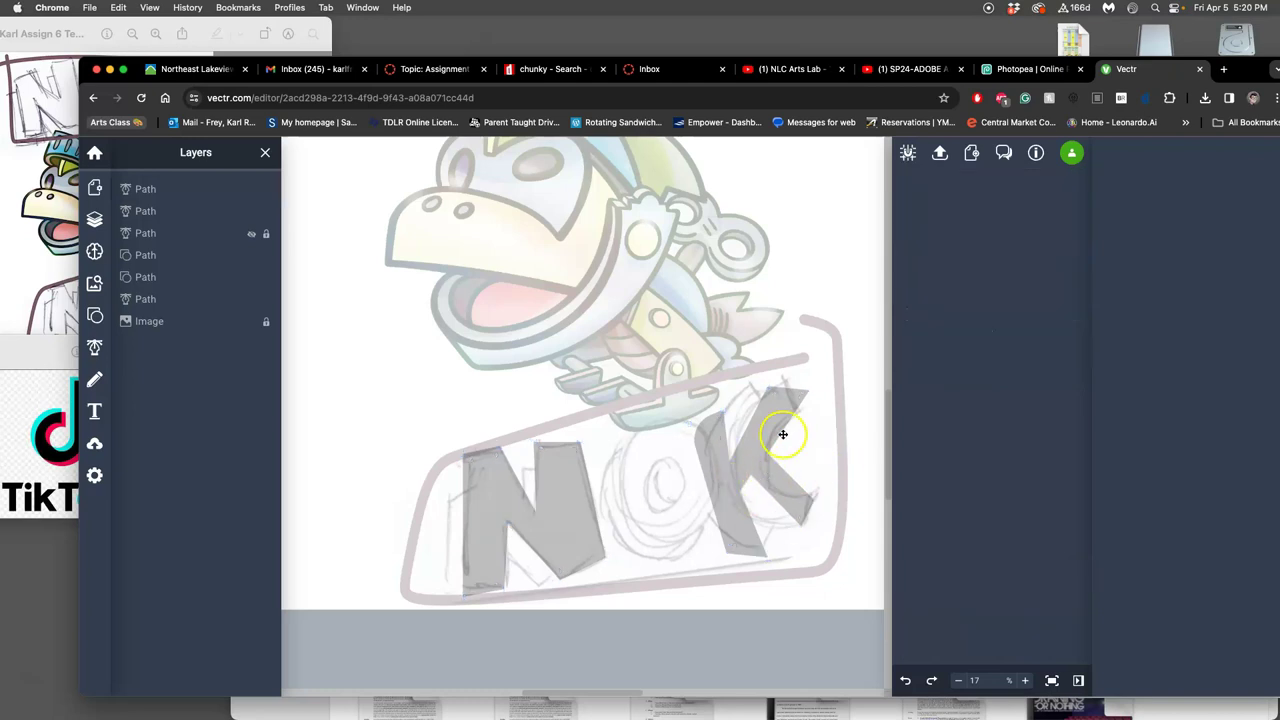
Step: Restore the reshaped lower lettering's opacity to 100%
{"action": "left_click", "coordinate": [766, 474]}
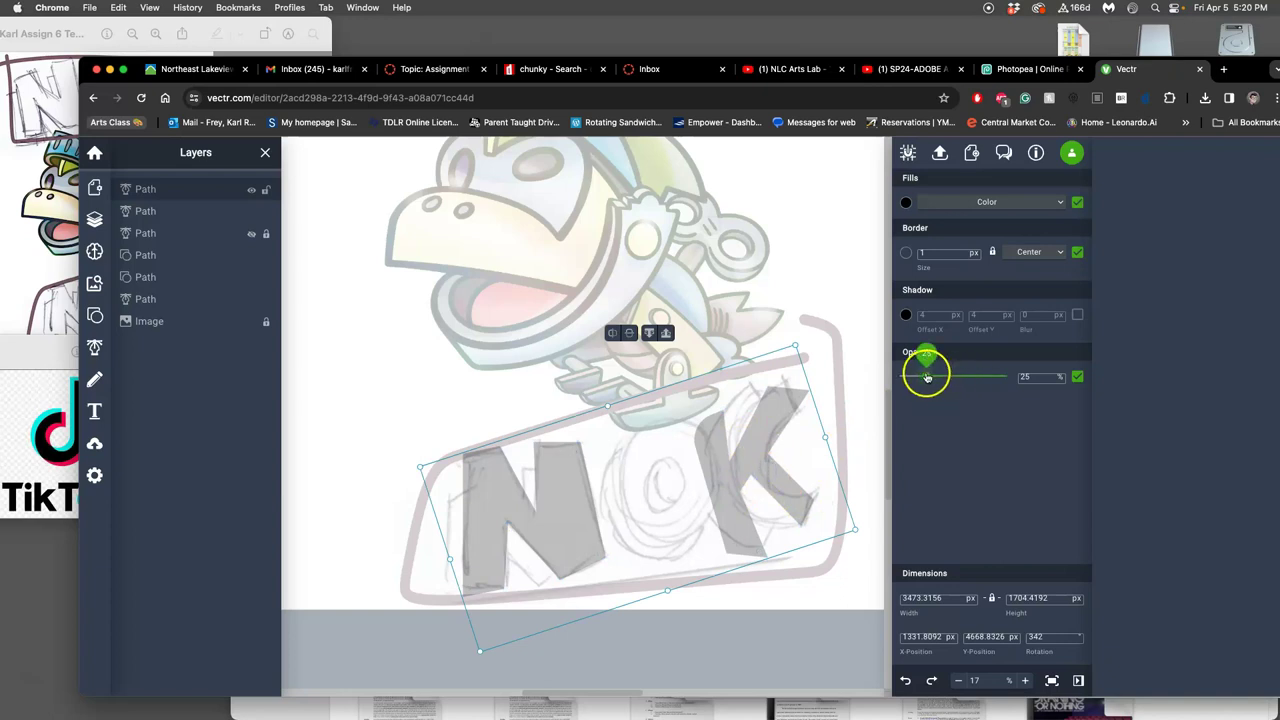
{"action": "left_click_drag", "start_coordinate": [924, 377], "coordinate": [1006, 377]}
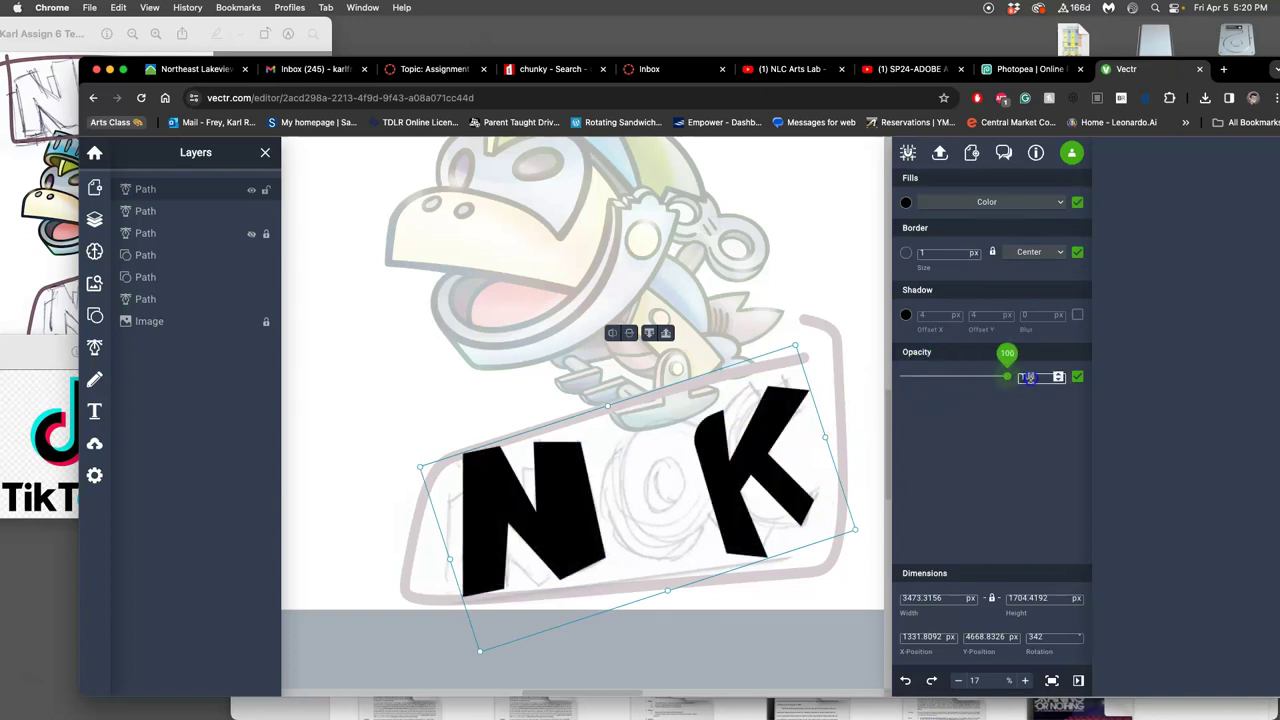
{"action": "left_click", "coordinate": [855, 440]}
{"action": "scroll", "coordinate": [820, 435], "scroll_direction": "right", "scroll_amount": 2}
{"action": "scroll", "coordinate": [820, 435], "scroll_direction": "right", "scroll_amount": 4}
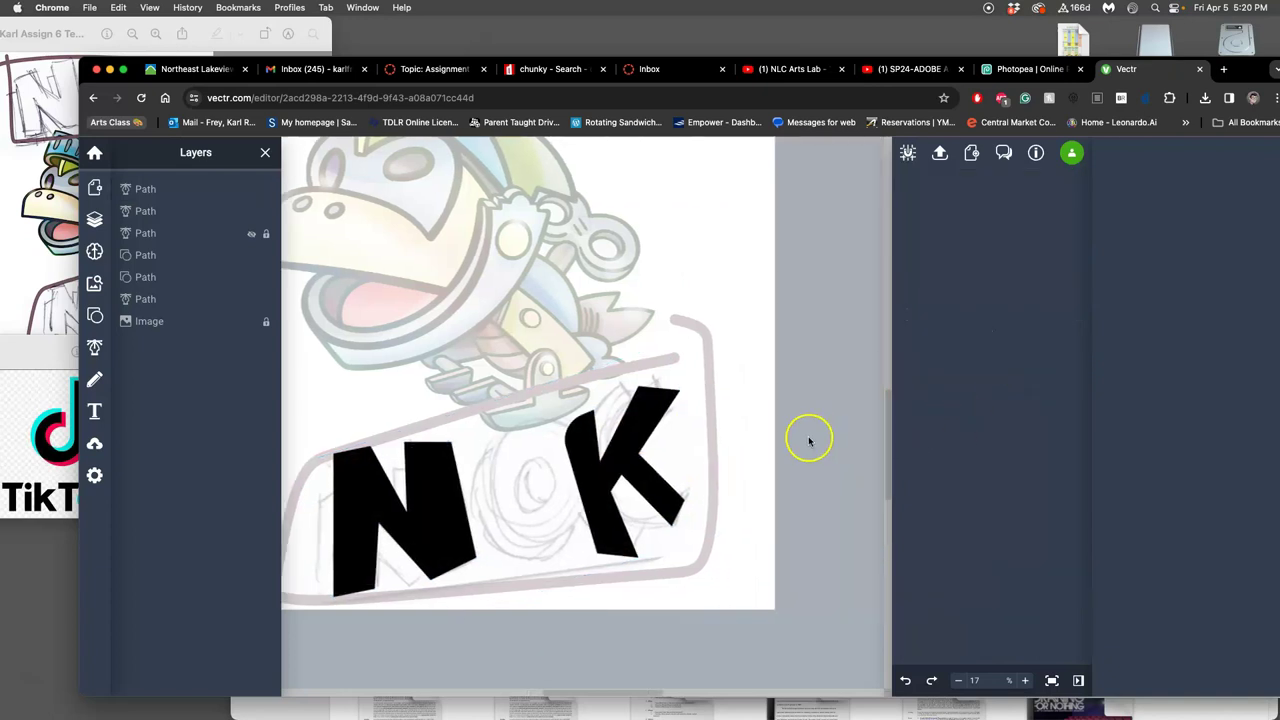
Step: Shift the base of the K's stem slightly left and adjust the two inner junction points beside the stem
{"action": "left_click", "coordinate": [614, 473]}
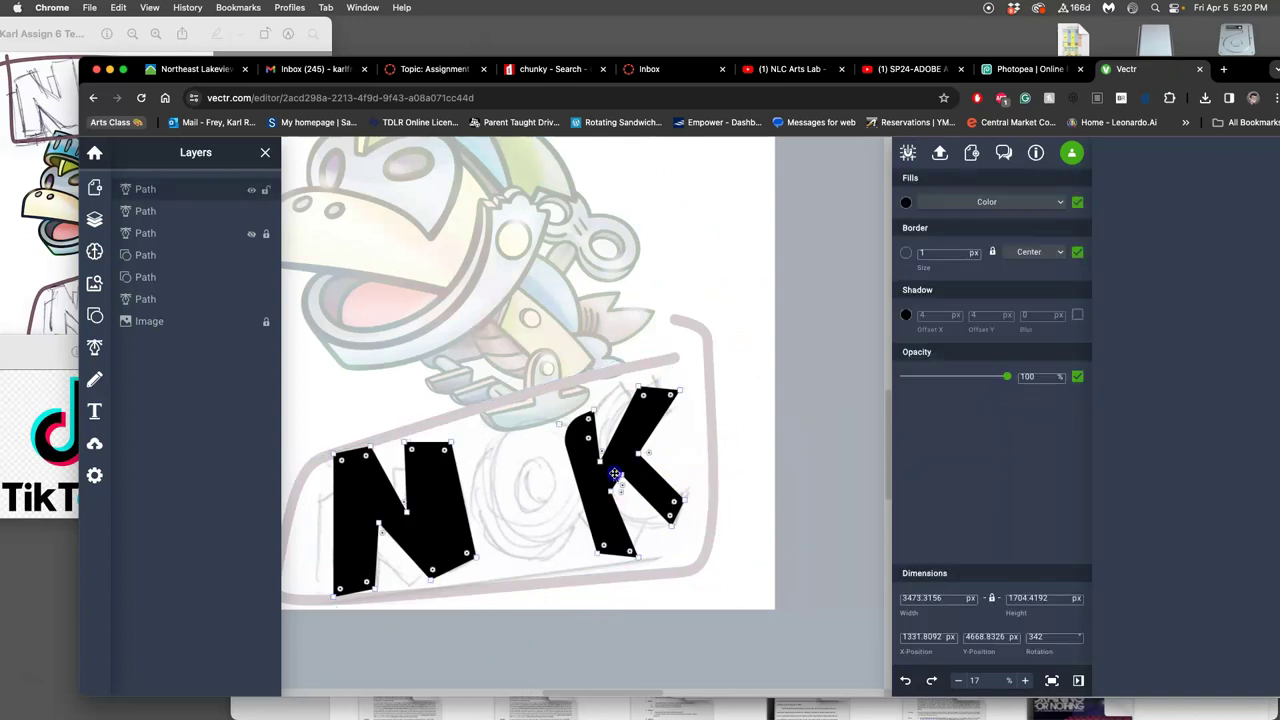
{"action": "left_click", "coordinate": [608, 471]}
{"action": "left_click", "coordinate": [607, 466]}
{"action": "left_click_drag", "start_coordinate": [601, 463], "coordinate": [627, 553]}
{"action": "left_click", "coordinate": [612, 492]}
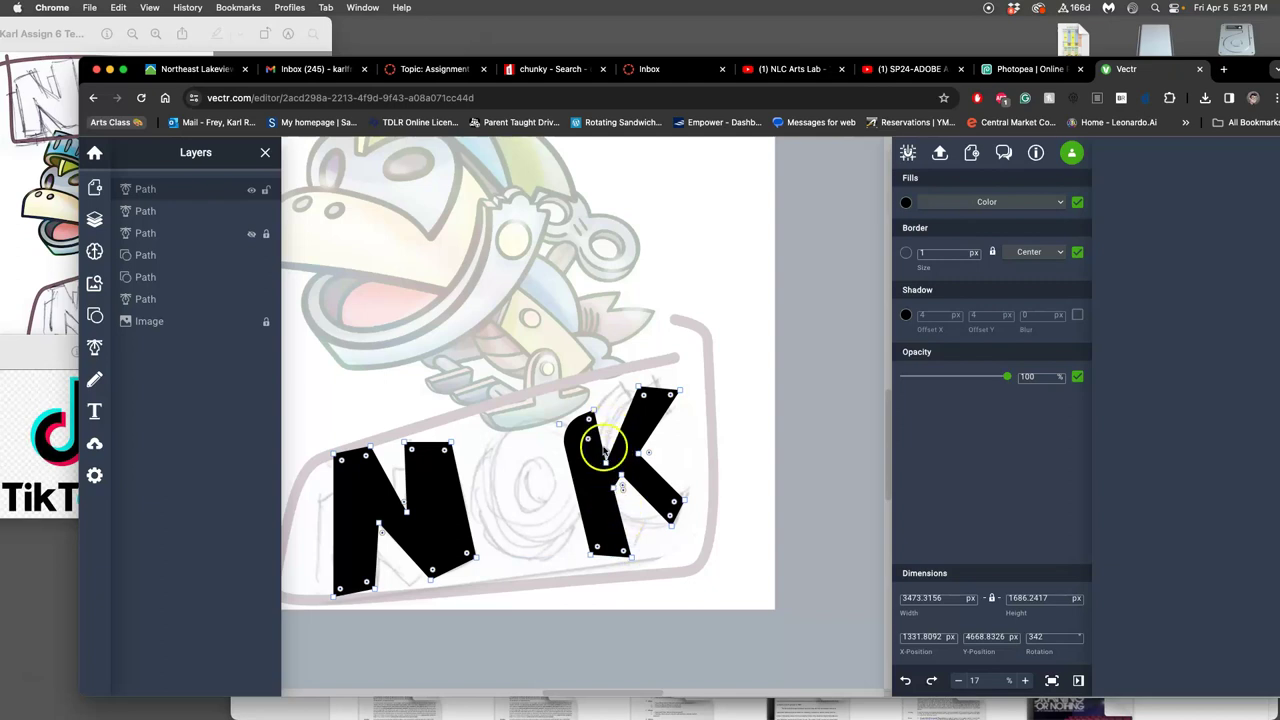
{"action": "left_click", "coordinate": [632, 543]}
{"action": "left_click", "coordinate": [632, 543]}
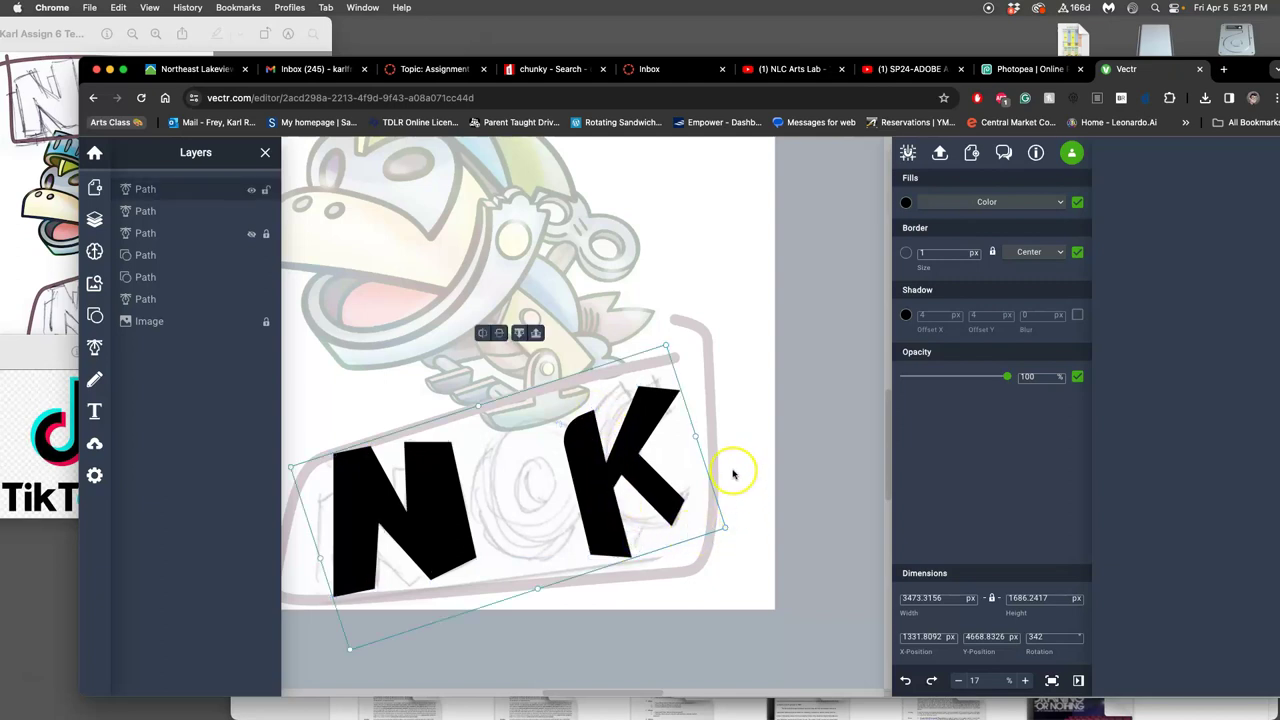
Step: Stretch the lower lettering to about 3977 px wide and reposition it over the sketched sign
{"action": "left_click_drag", "start_coordinate": [629, 470], "coordinate": [632, 469]}
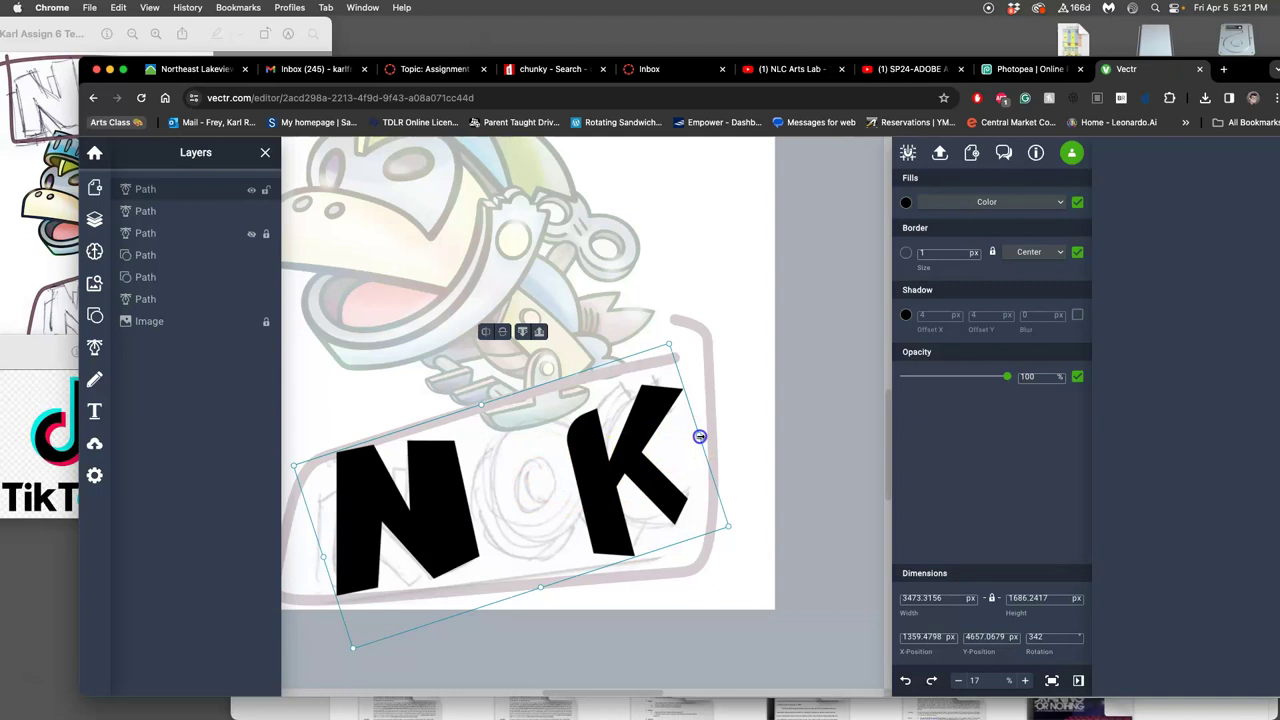
{"action": "mouse_move", "coordinate": [699, 436]}
{"action": "left_mouse_down"}
{"action": "mouse_move", "coordinate": [754, 423]}
{"action": "mouse_move", "coordinate": [698, 438]}
{"action": "mouse_move", "coordinate": [709, 440]}
{"action": "left_mouse_up"}
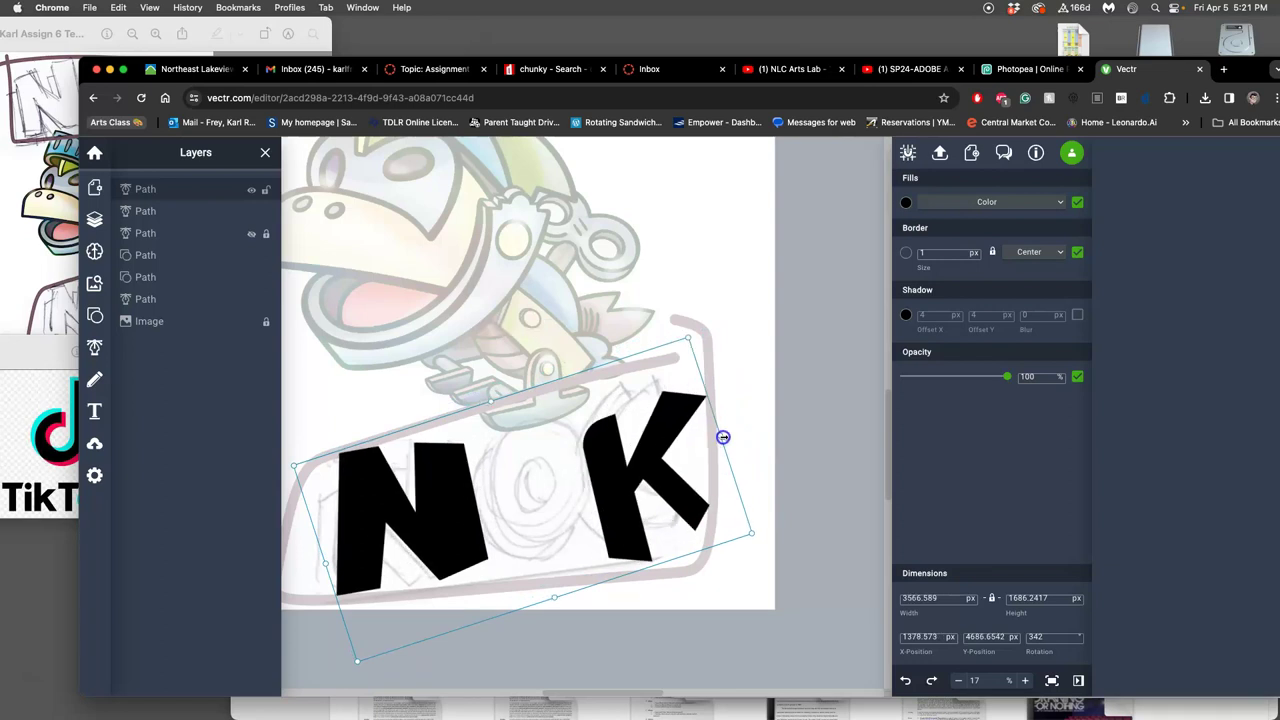
{"action": "left_click_drag", "start_coordinate": [723, 437], "coordinate": [746, 431]}
{"action": "left_click_drag", "start_coordinate": [677, 458], "coordinate": [656, 468]}
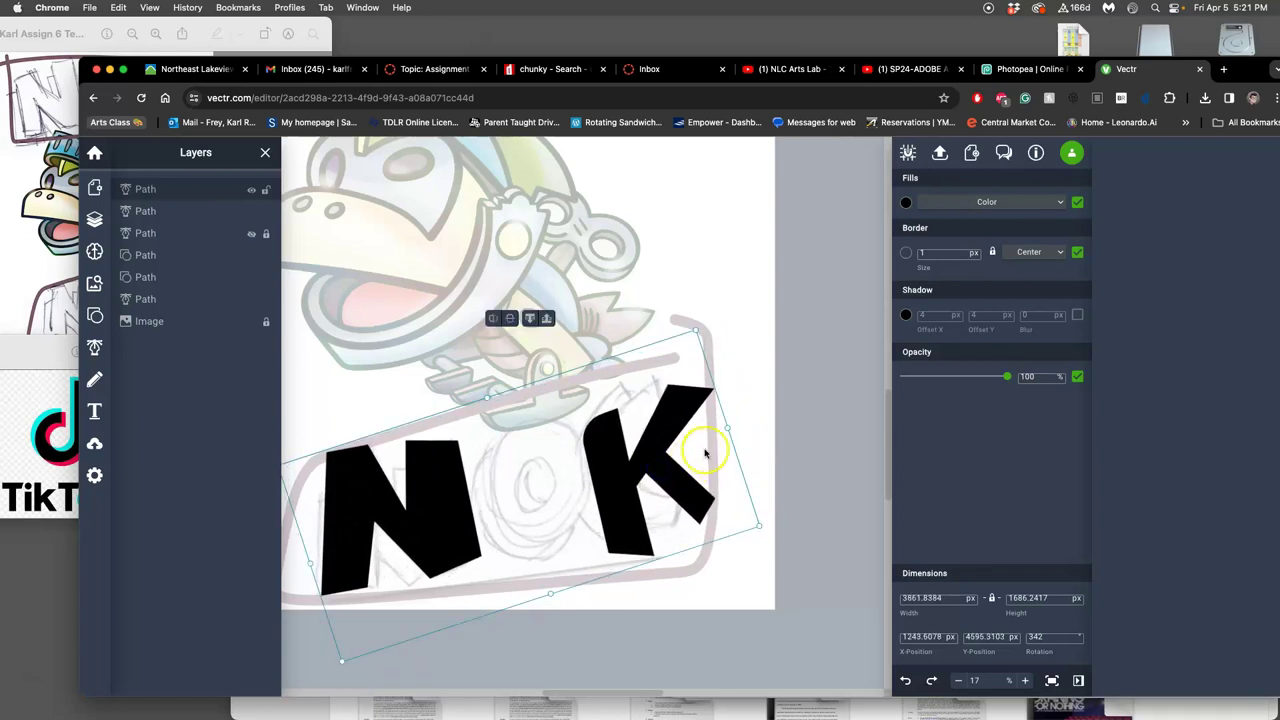
{"action": "left_click_drag", "start_coordinate": [729, 431], "coordinate": [669, 449]}
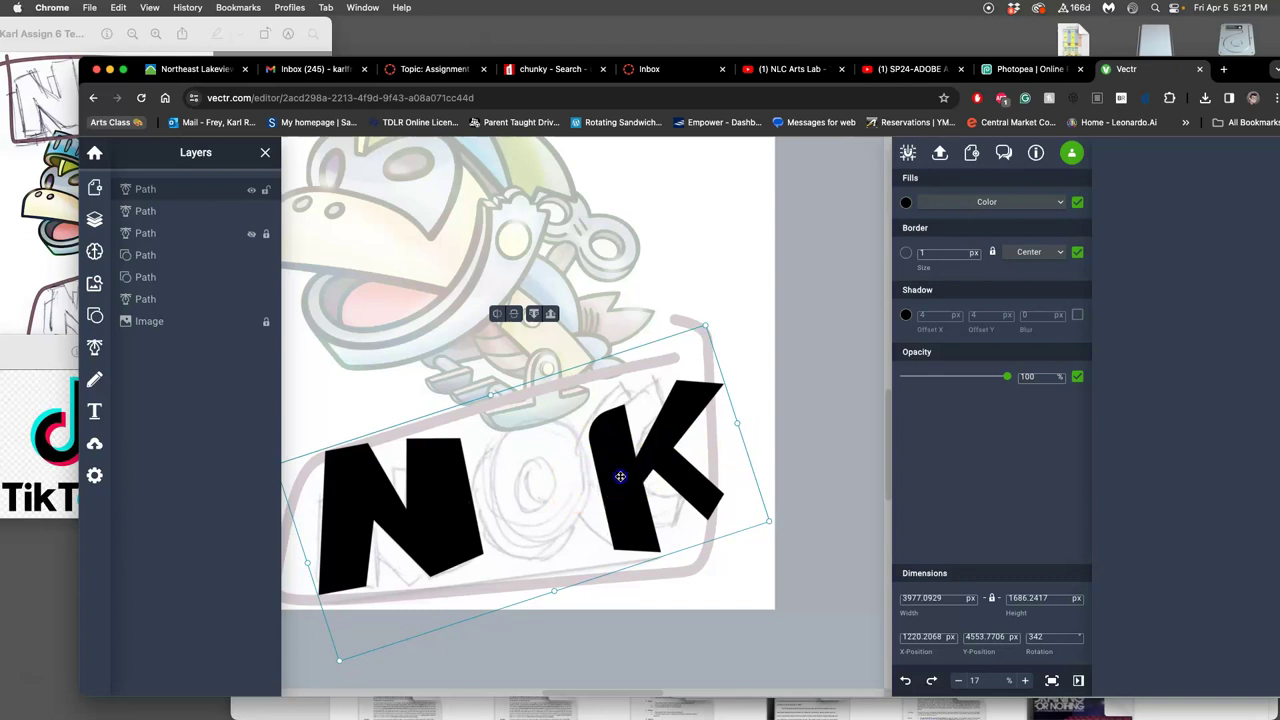
{"action": "left_click", "coordinate": [690, 252]}
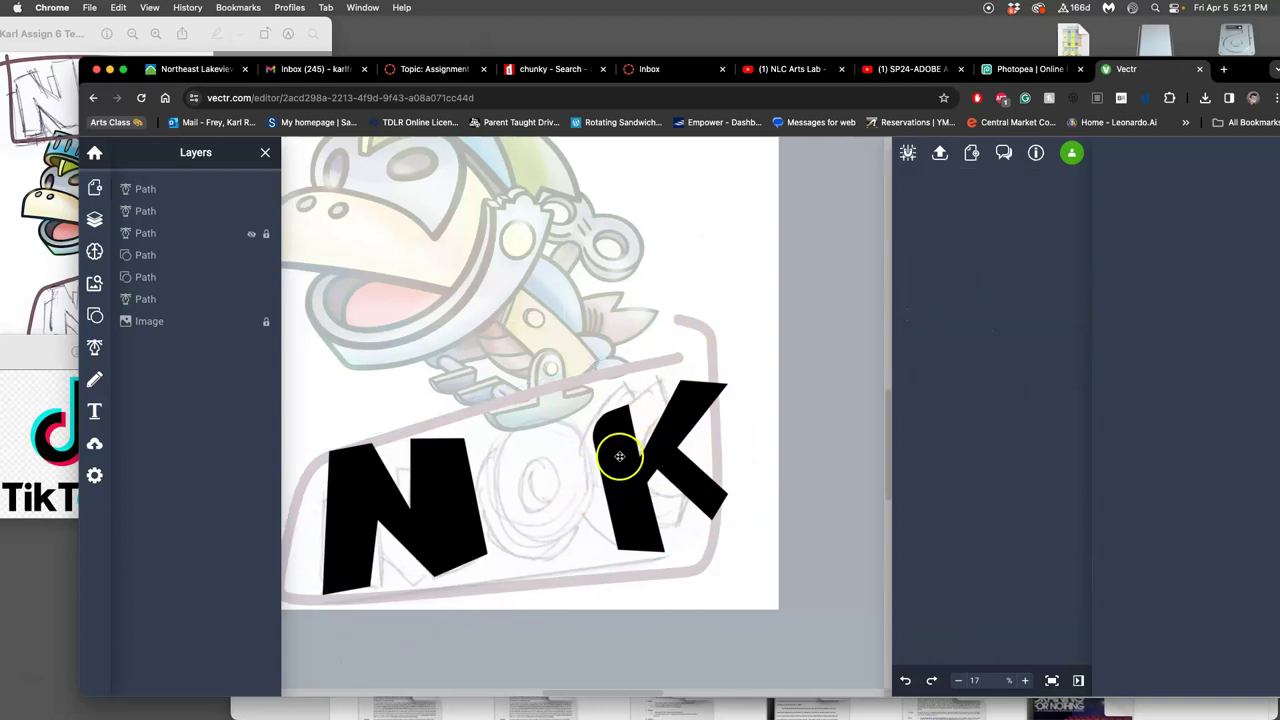
Step: Add a text box with the letter O between the lower sign's N and K
{"action": "scroll", "coordinate": [617, 453], "scroll_direction": "left", "scroll_amount": 5}
{"action": "scroll", "coordinate": [620, 456], "scroll_direction": "down", "scroll_amount": 5}
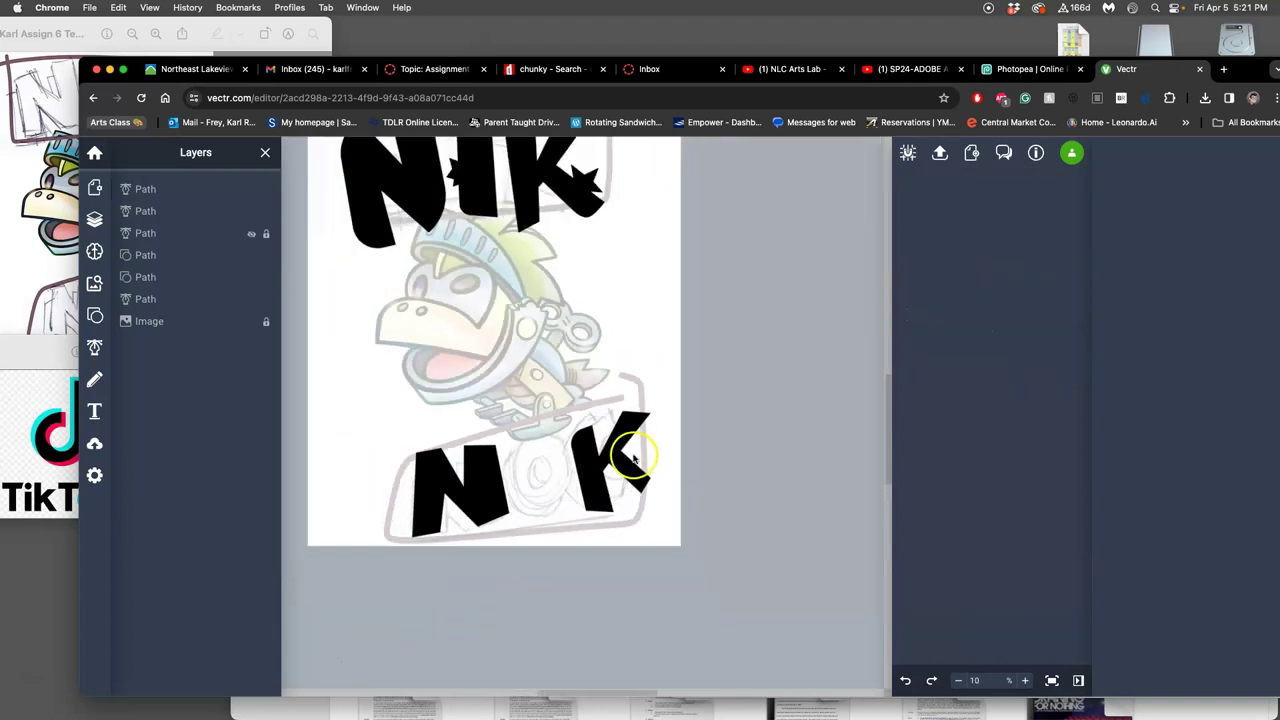
{"action": "scroll", "coordinate": [623, 449], "scroll_direction": "up", "scroll_amount": 1}
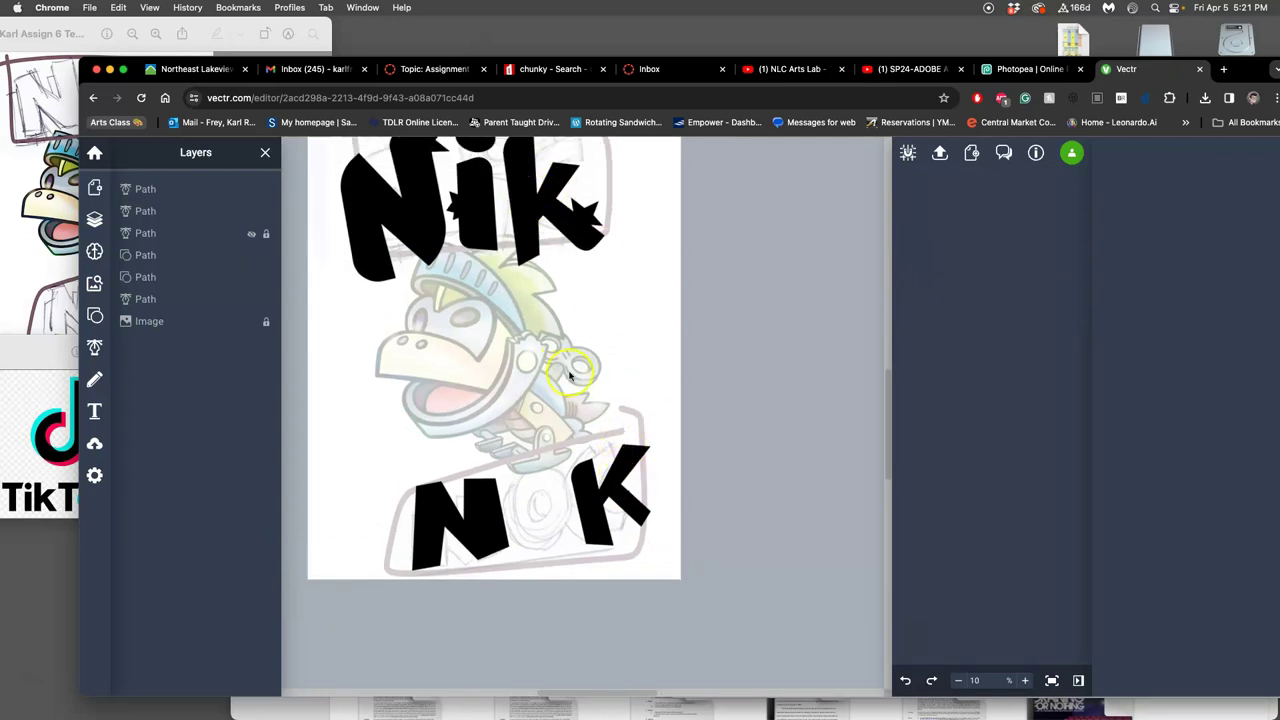
{"action": "scroll", "coordinate": [583, 374], "scroll_direction": "left", "scroll_amount": 1}
{"action": "scroll", "coordinate": [585, 374], "scroll_direction": "left", "scroll_amount": 2}
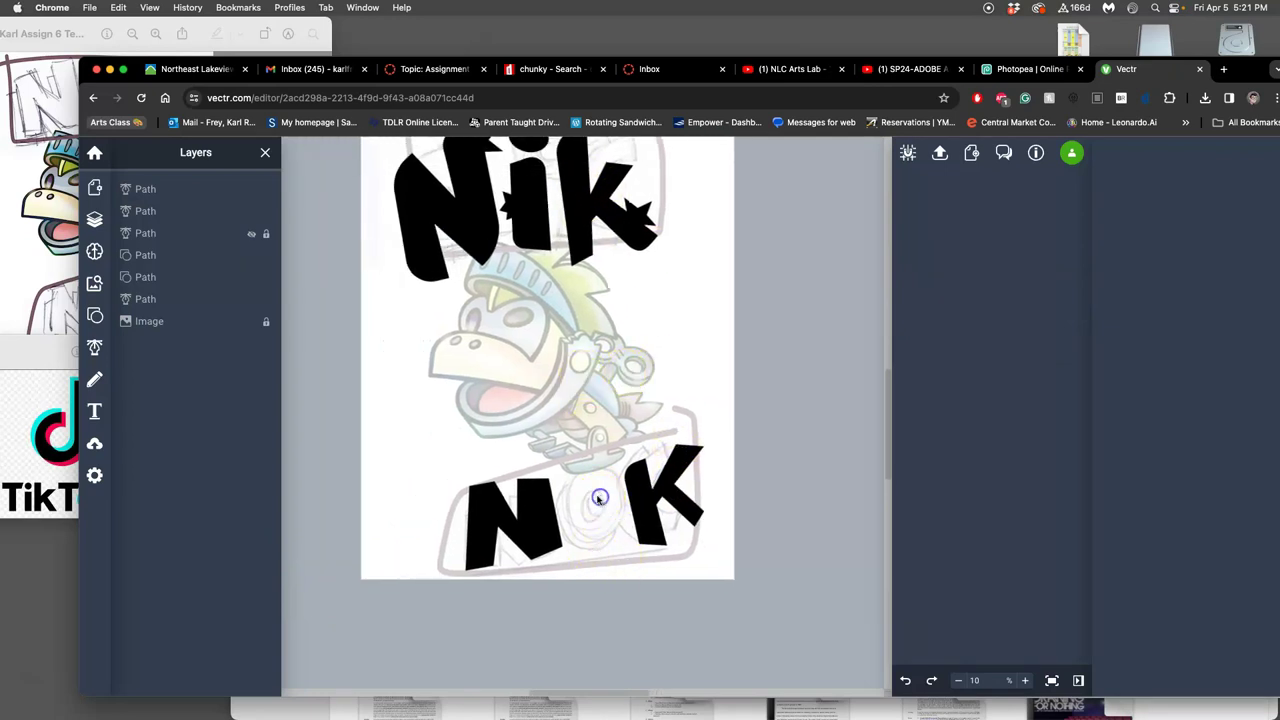
{"action": "left_click", "coordinate": [96, 416]}
{"action": "left_click_drag", "start_coordinate": [561, 474], "coordinate": [596, 525]}
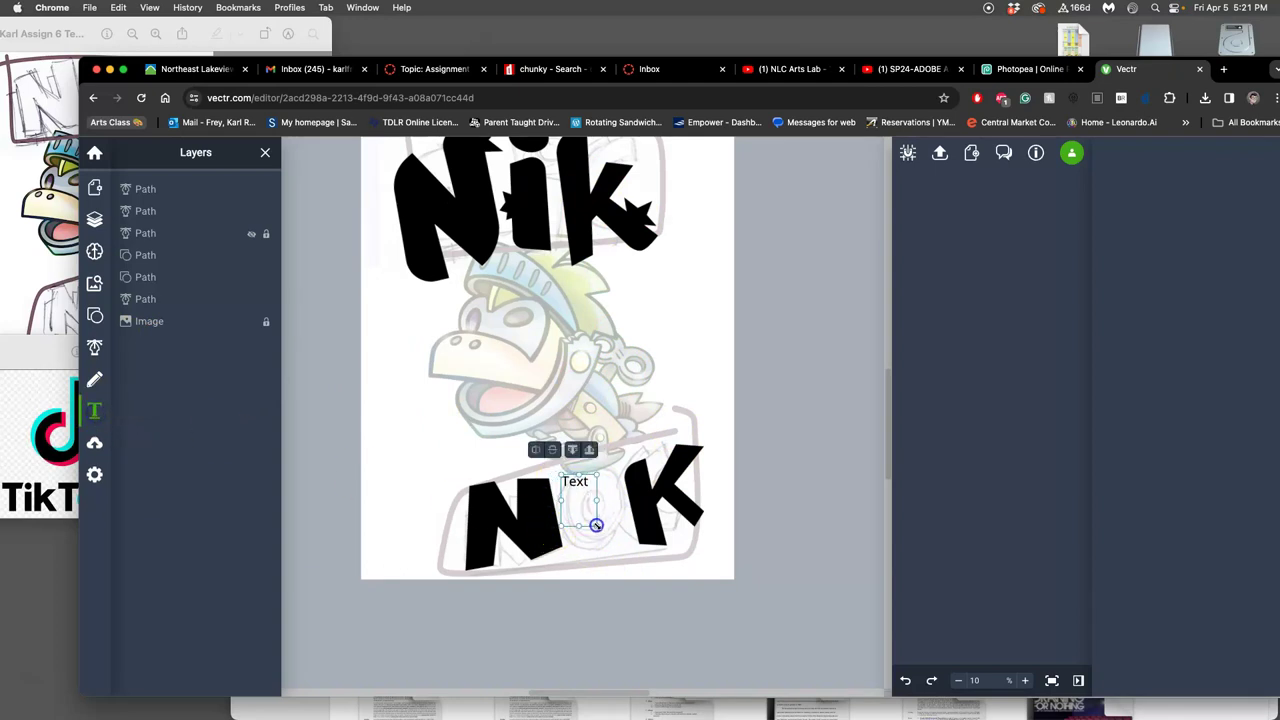
{"action": "double_click", "coordinate": [585, 483]}
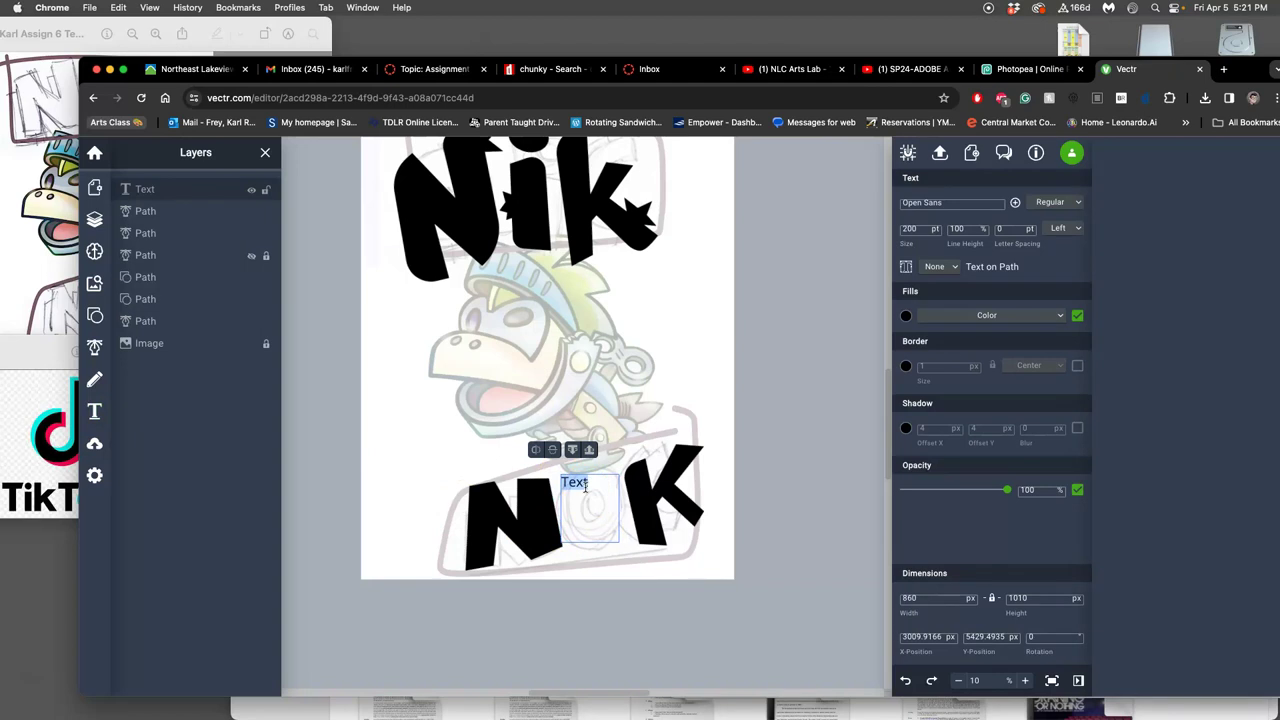
{"action": "type", "text": "O"}
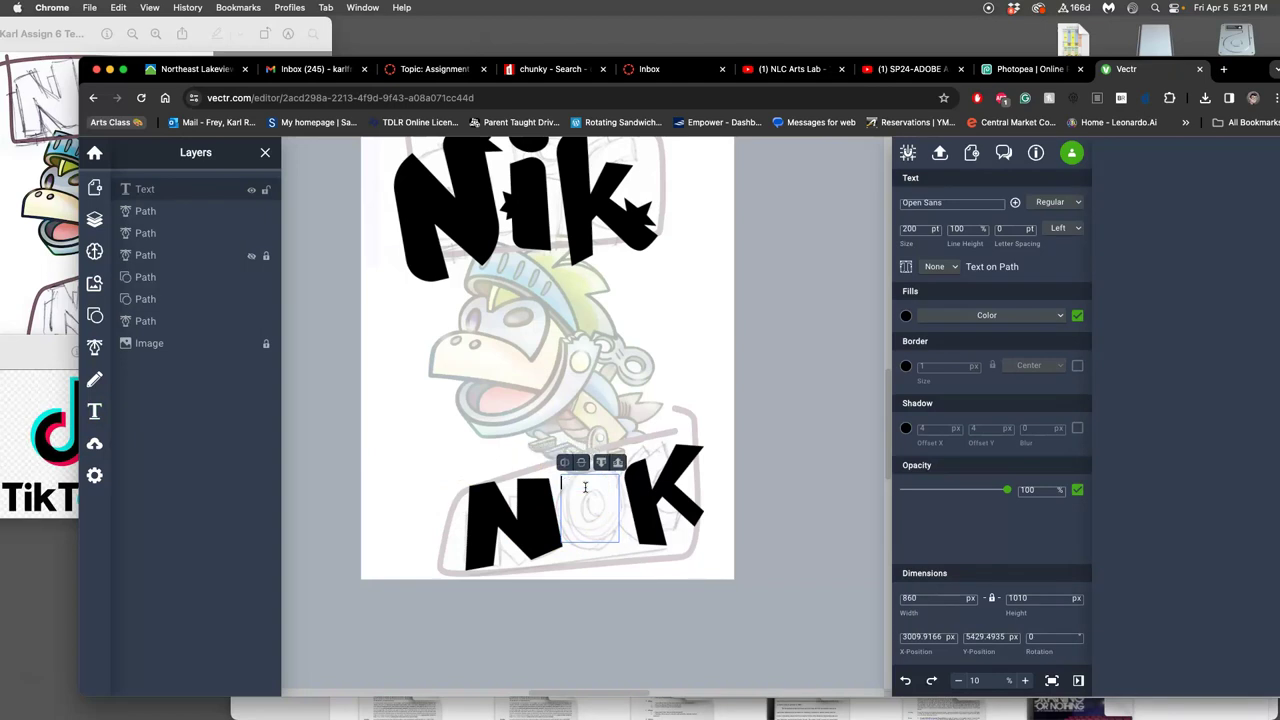
{"action": "mouse_move", "coordinate": [573, 486]}
{"action": "left_mouse_down"}
{"action": "mouse_move", "coordinate": [559, 485]}
{"action": "mouse_move", "coordinate": [596, 485]}
{"action": "mouse_move", "coordinate": [570, 484]}
{"action": "left_mouse_up"}
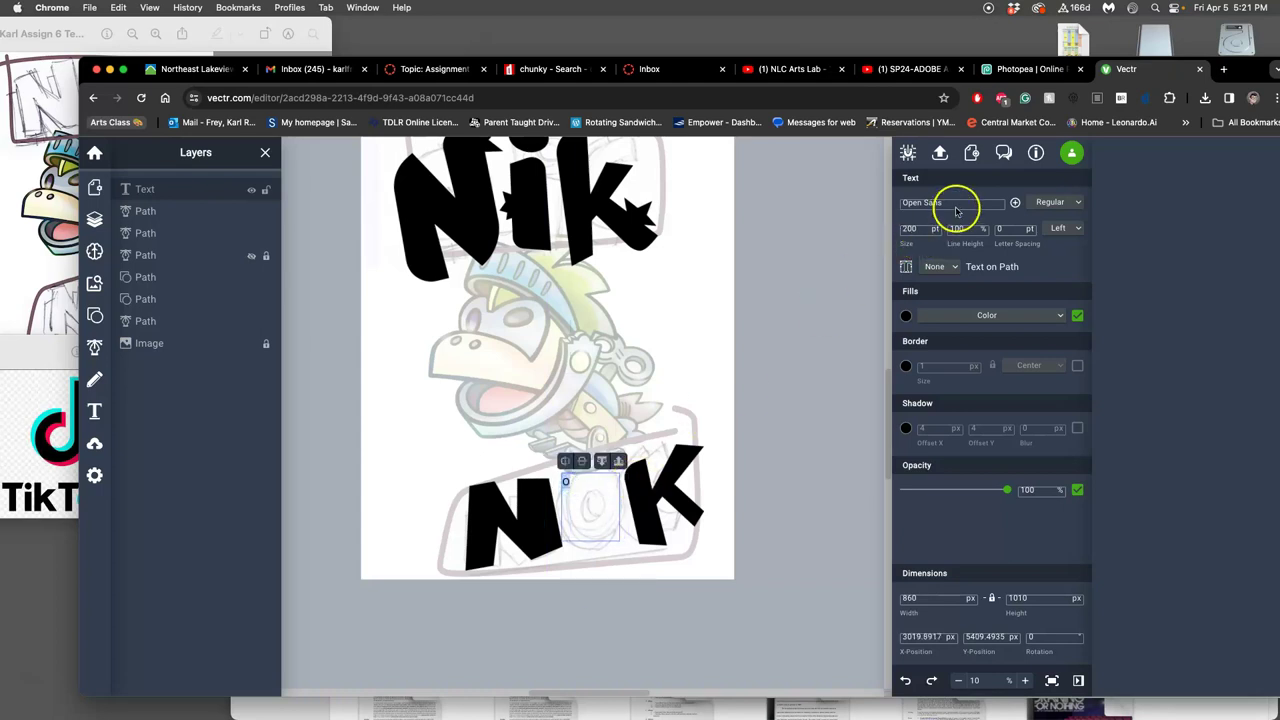
Step: Set the O's font to Alata in the Regular style
{"action": "left_click", "coordinate": [988, 203]}
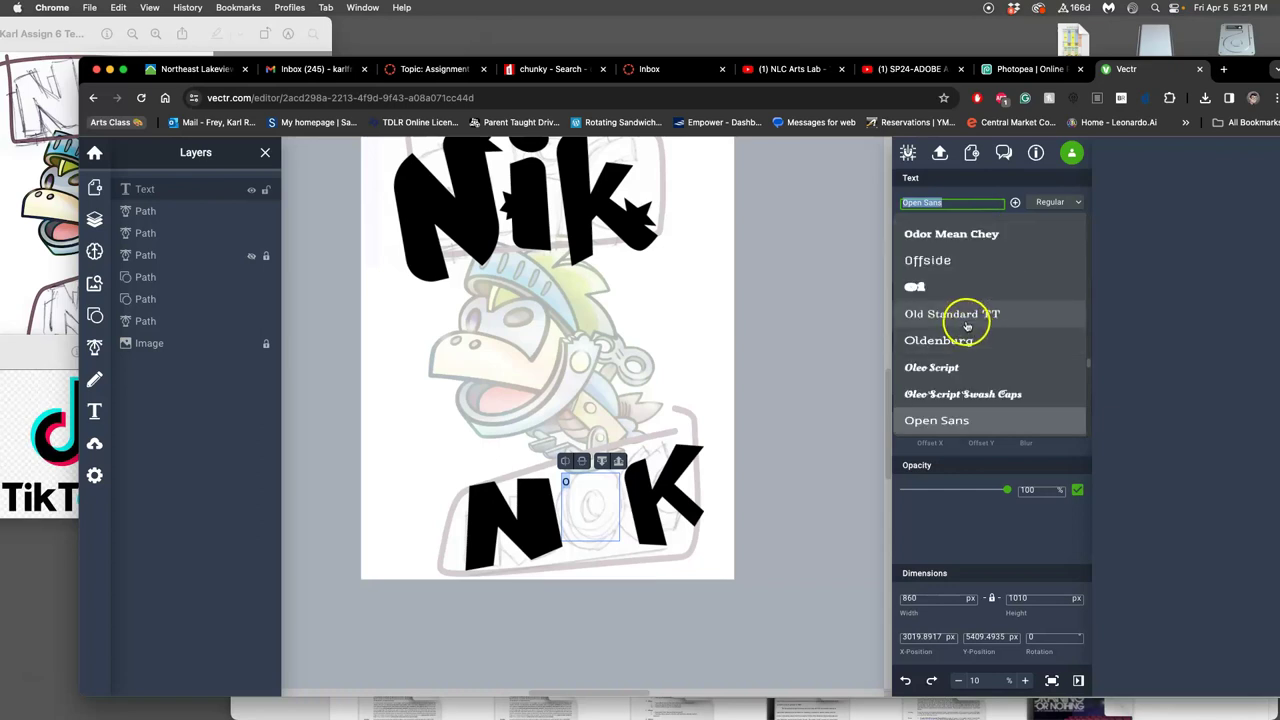
{"action": "scroll", "coordinate": [960, 326], "scroll_direction": "up", "scroll_amount": 10}
{"action": "scroll", "coordinate": [960, 326], "scroll_direction": "up", "scroll_amount": 15}
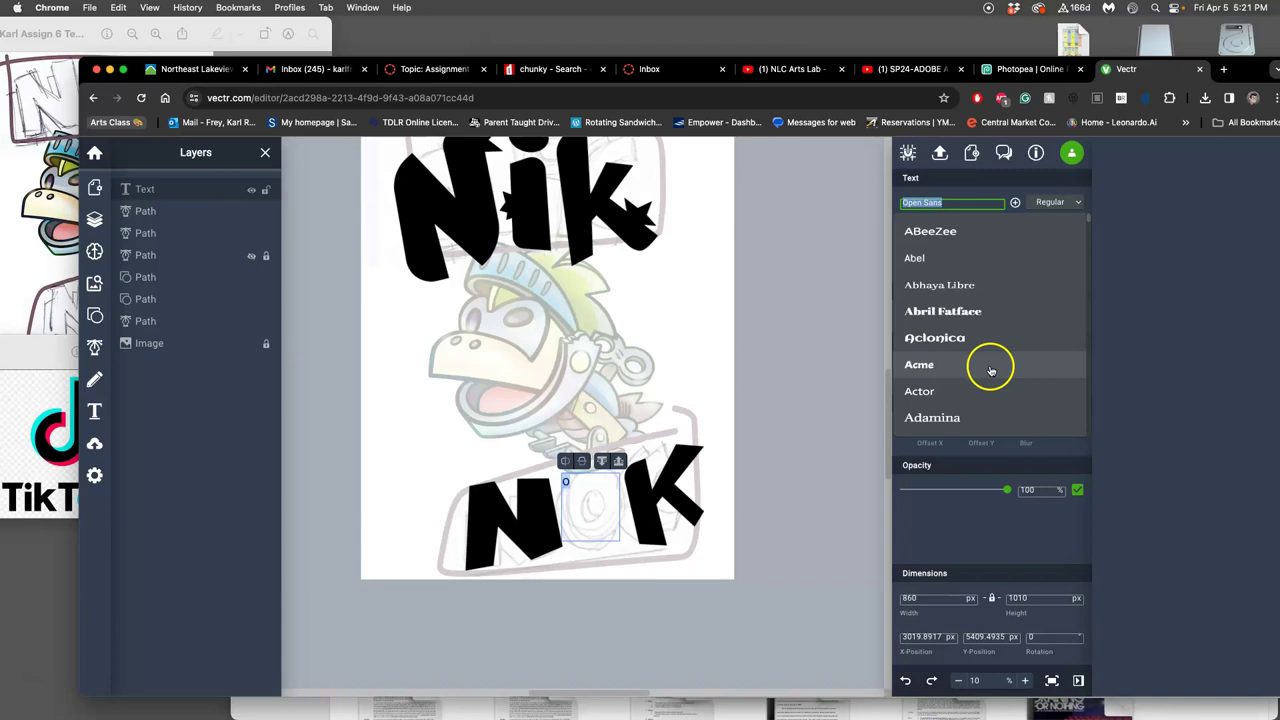
{"action": "scroll", "coordinate": [985, 364], "scroll_direction": "down", "scroll_amount": 1}
{"action": "scroll", "coordinate": [985, 364], "scroll_direction": "down", "scroll_amount": 5}
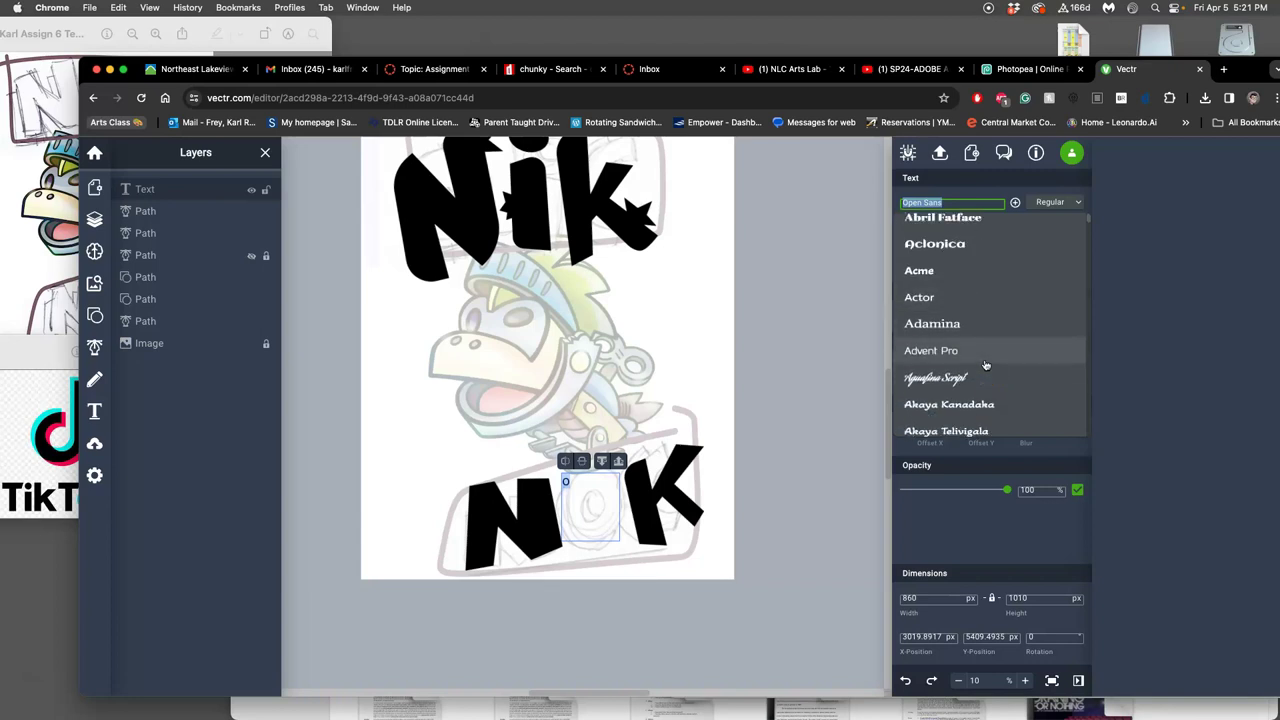
{"action": "scroll", "coordinate": [985, 364], "scroll_direction": "down", "scroll_amount": 3}
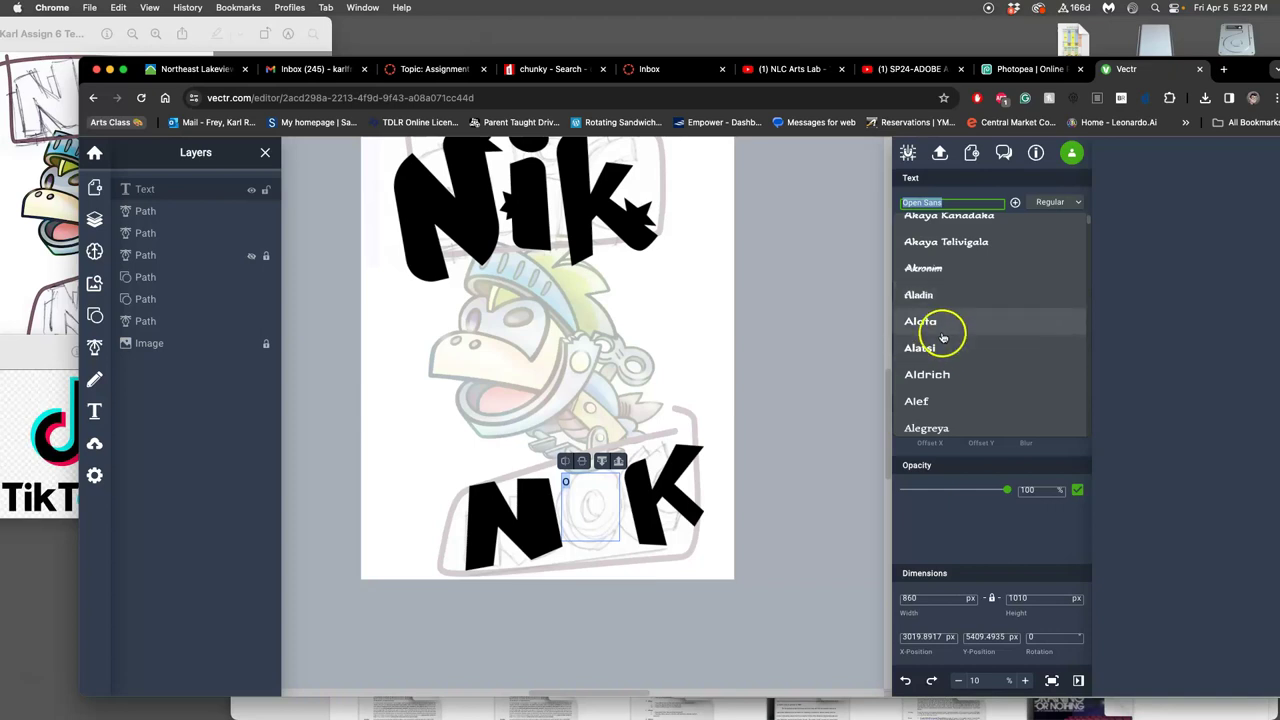
{"action": "left_click", "coordinate": [935, 325]}
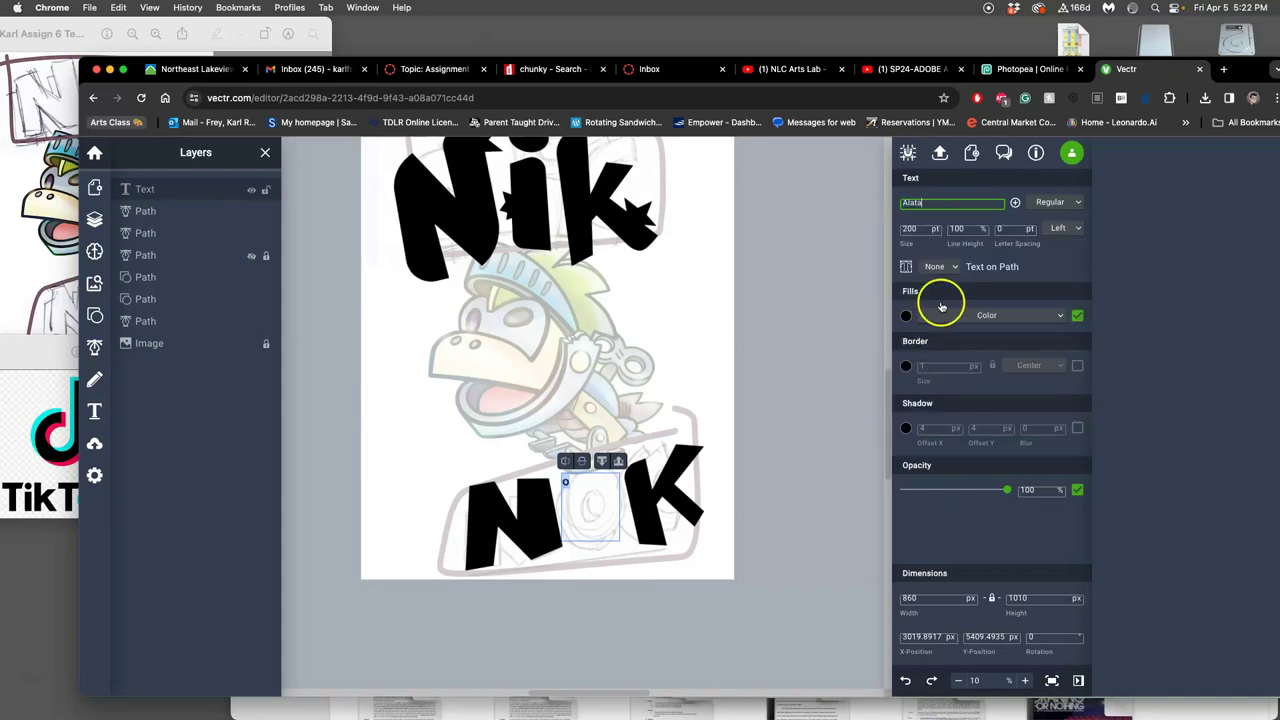
{"action": "left_click", "coordinate": [1058, 202]}
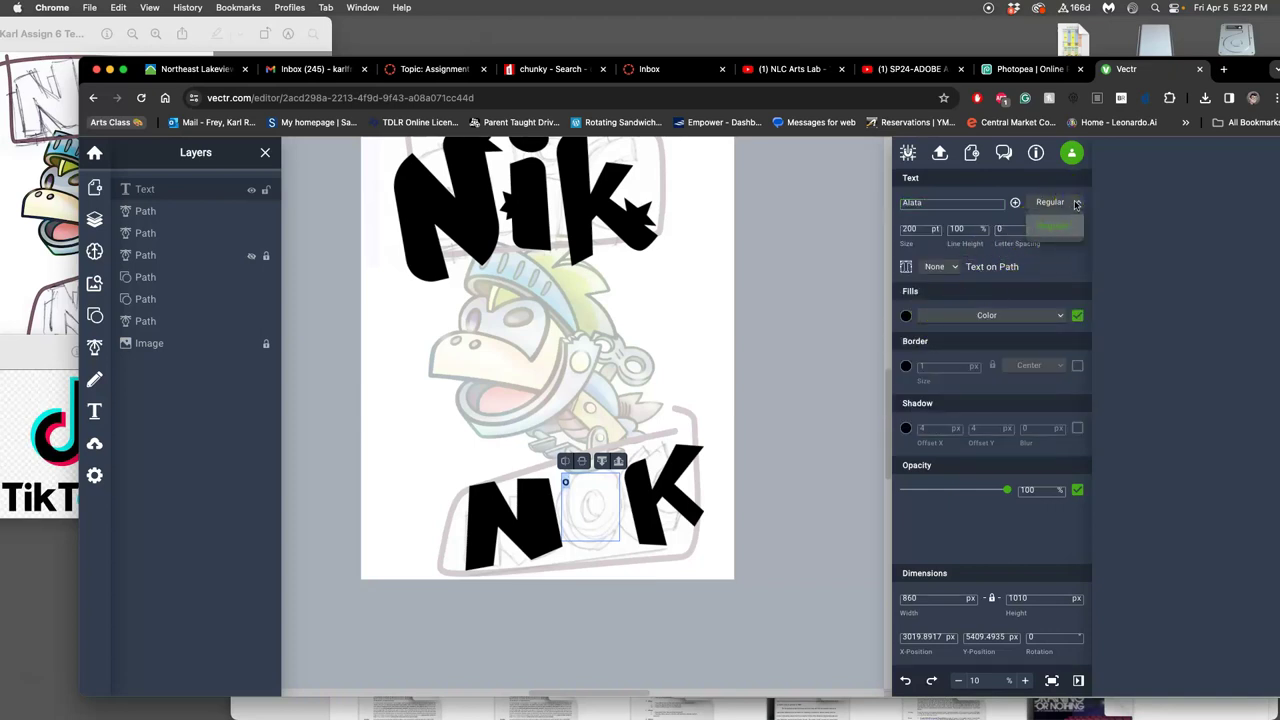
{"action": "left_click", "coordinate": [1060, 232]}
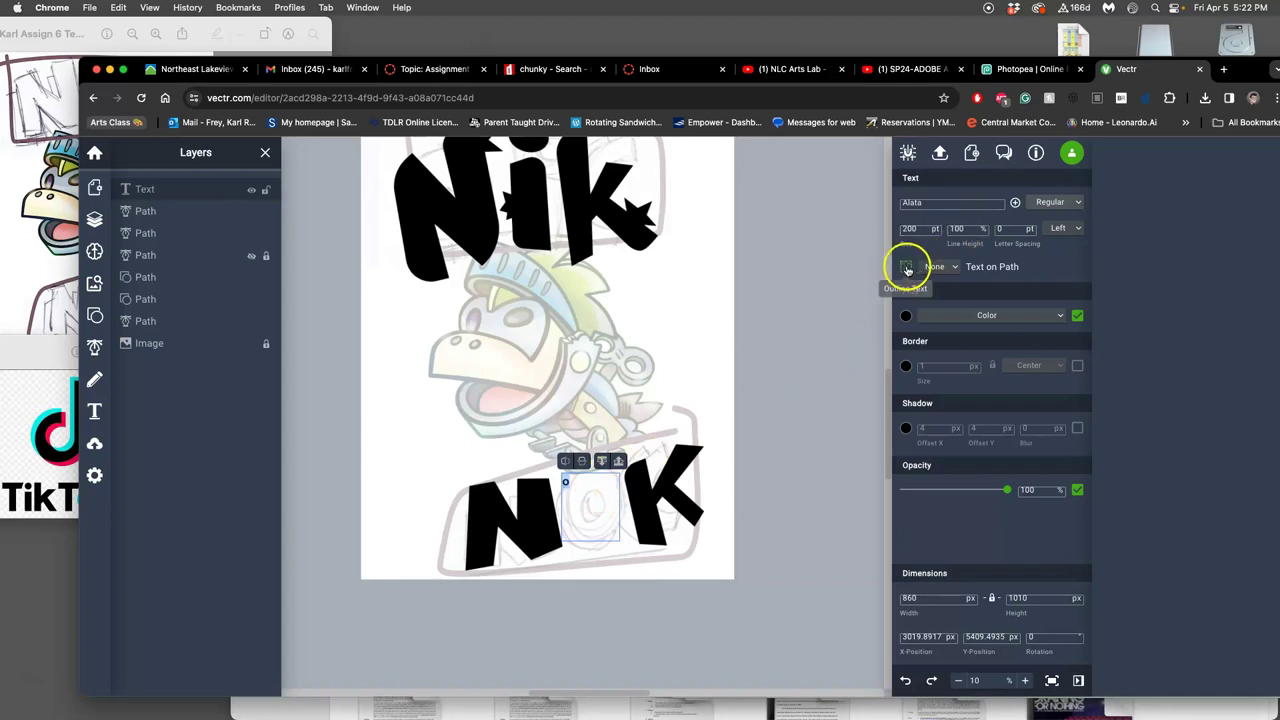
Step: Convert the O to outlines and enlarge it to about 1006 × 918 px in the gap between the N and K
{"action": "left_click", "coordinate": [908, 267]}
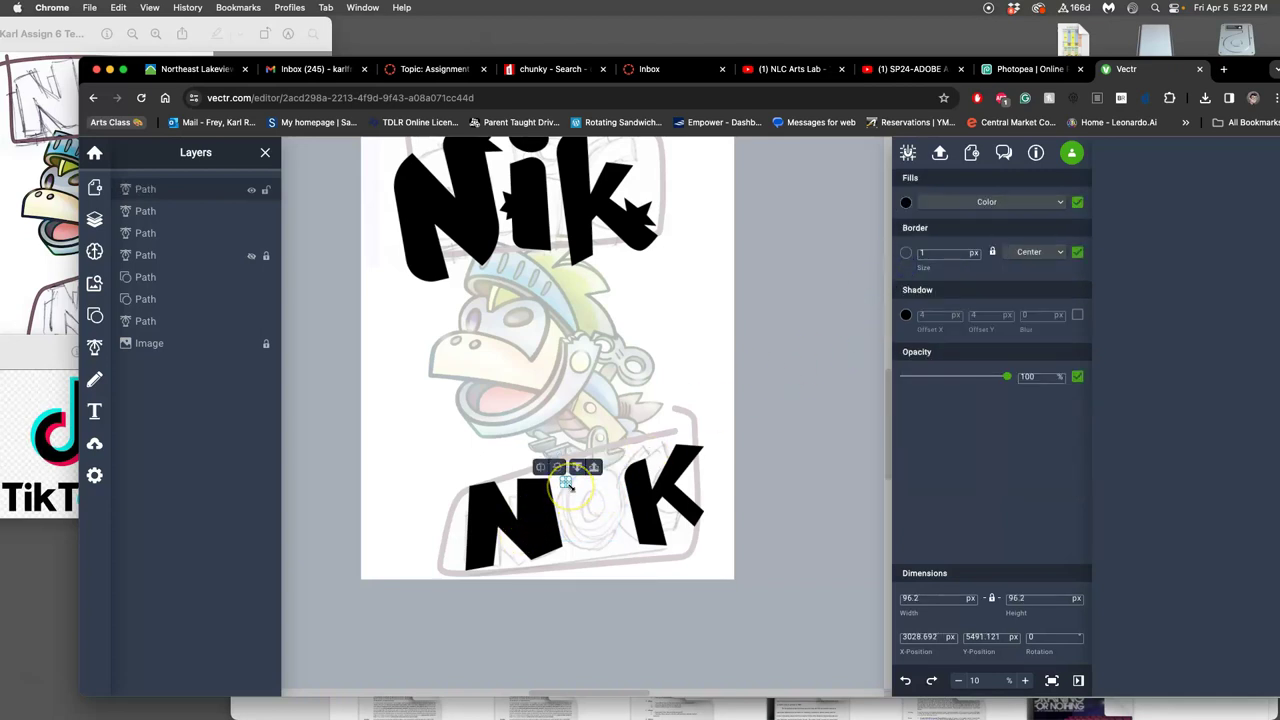
{"action": "scroll", "coordinate": [566, 483], "scroll_direction": "up", "scroll_amount": 5}
{"action": "left_click_drag", "start_coordinate": [566, 484], "coordinate": [648, 556]}
{"action": "left_click_drag", "start_coordinate": [669, 465], "coordinate": [615, 489]}
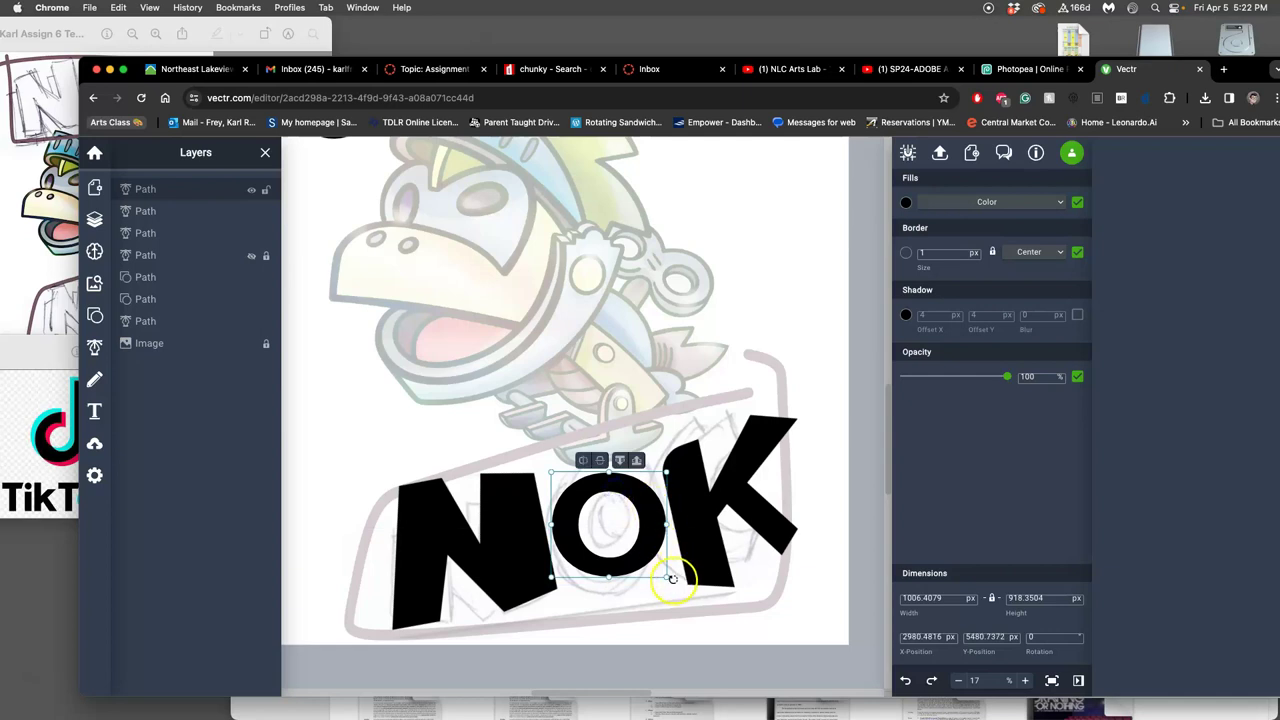
Step: Rotate the O to 18°, shift it slightly up, and narrow it to about 744 px wide
{"action": "left_click_drag", "start_coordinate": [672, 578], "coordinate": [665, 605]}
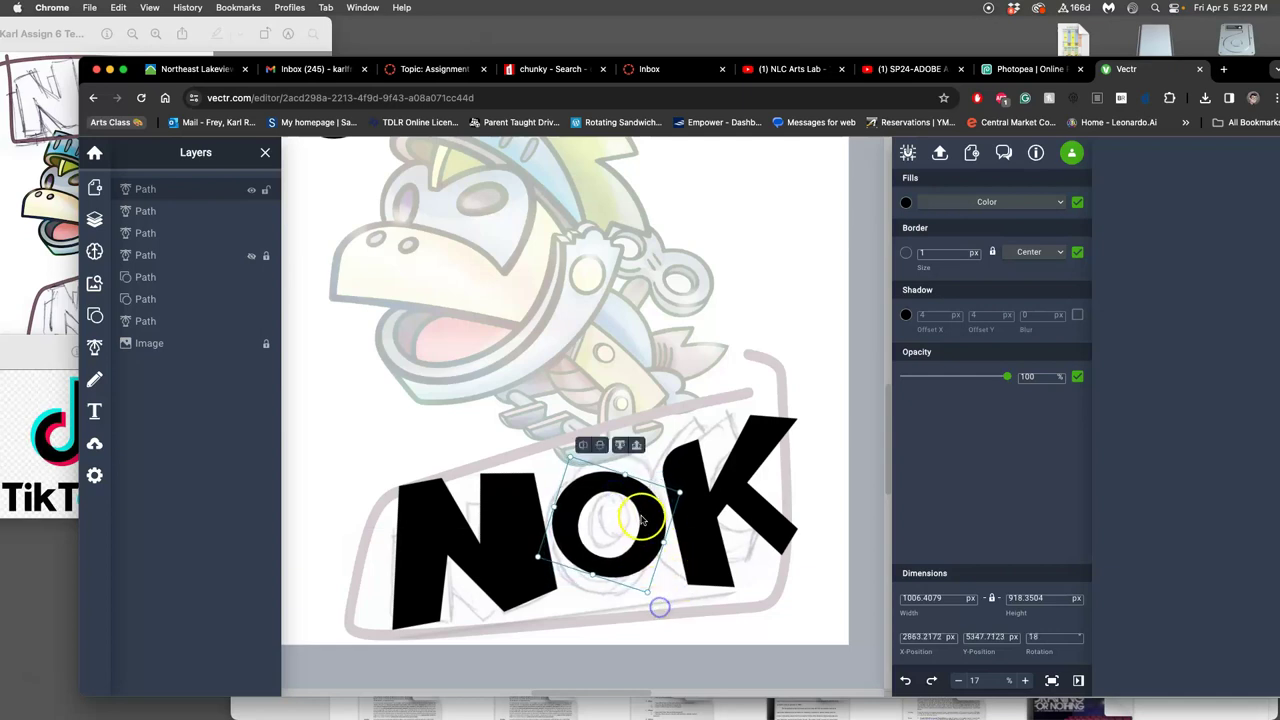
{"action": "mouse_move", "coordinate": [644, 512]}
{"action": "left_mouse_down"}
{"action": "mouse_move", "coordinate": [763, 457]}
{"action": "mouse_move", "coordinate": [650, 502]}
{"action": "left_mouse_up"}
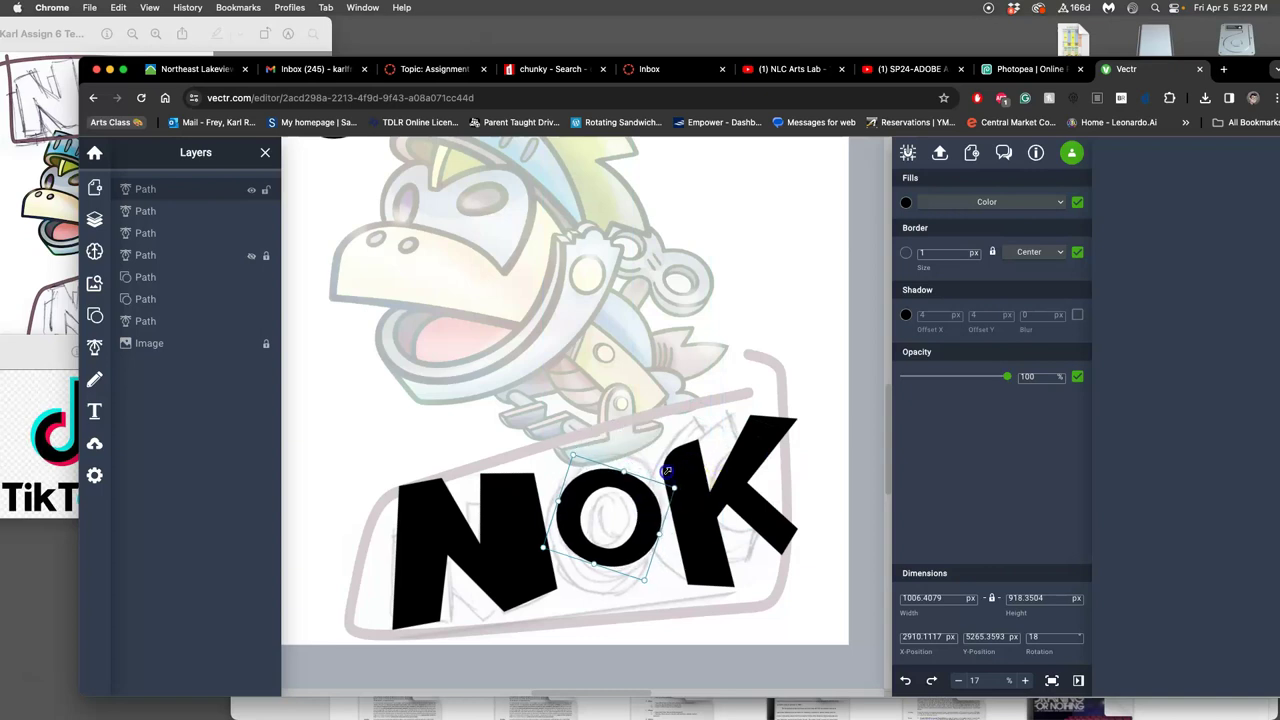
{"action": "left_click_drag", "start_coordinate": [658, 532], "coordinate": [642, 522]}
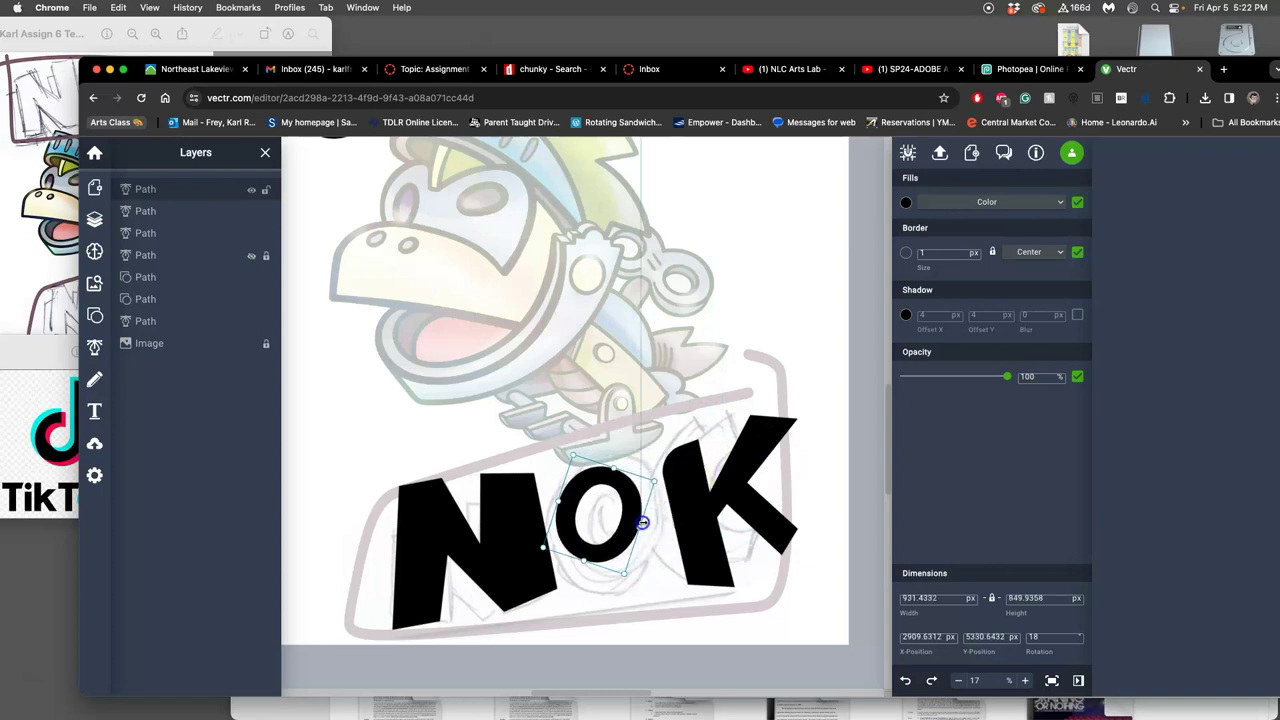
Step: Set the O's opacity to 54% and fit it to the sketched letter at about 902 × 1093 px with 3° rotation
{"action": "left_click_drag", "start_coordinate": [1007, 376], "coordinate": [958, 381]}
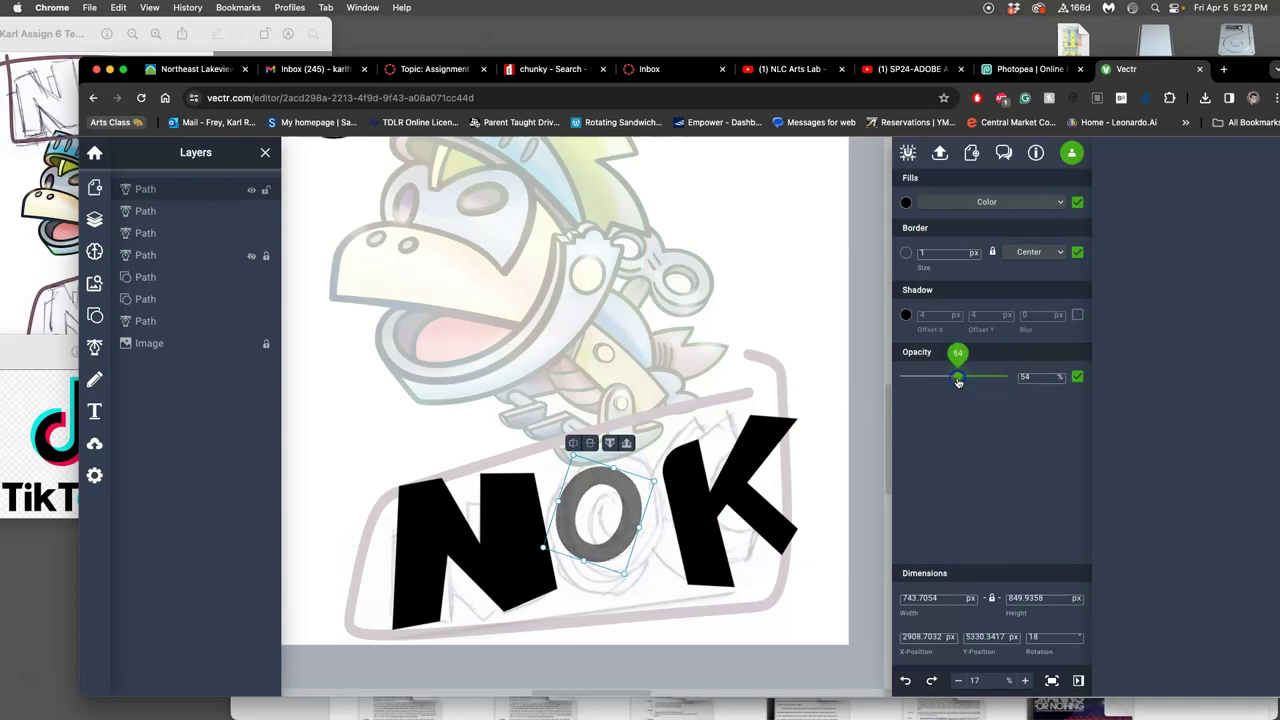
{"action": "left_click_drag", "start_coordinate": [654, 480], "coordinate": [667, 462]}
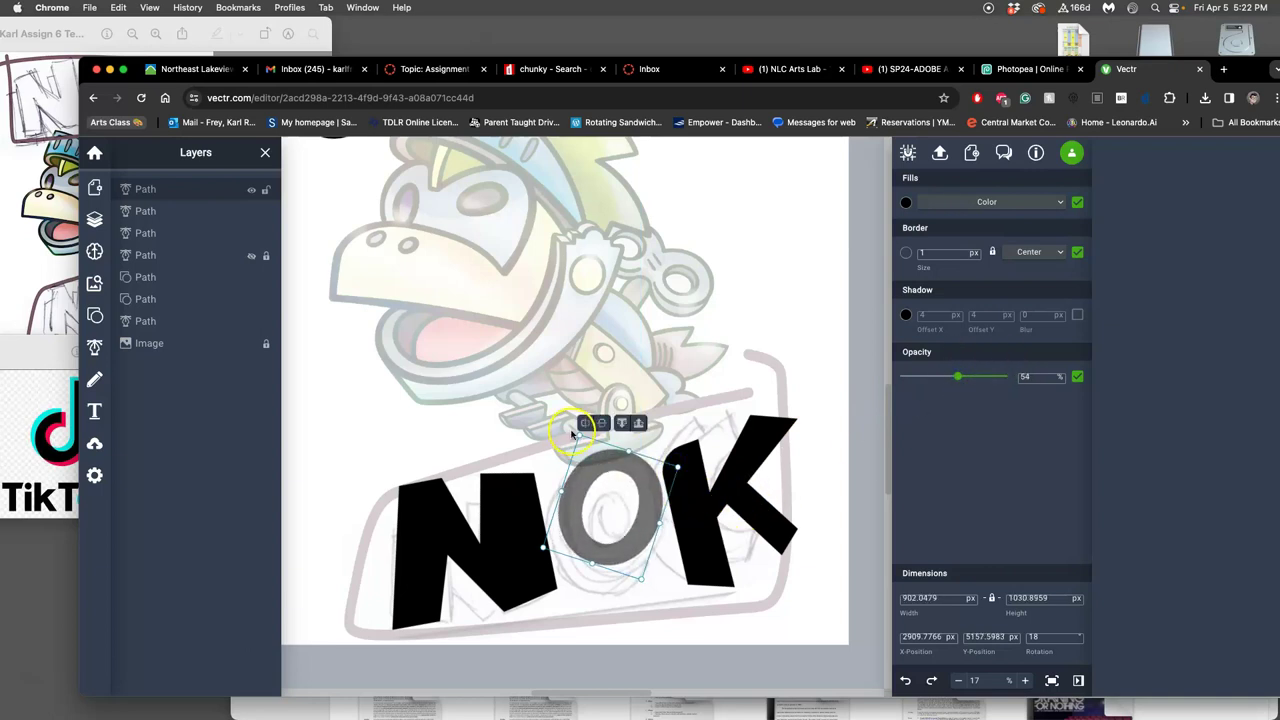
{"action": "left_click_drag", "start_coordinate": [572, 430], "coordinate": [598, 471]}
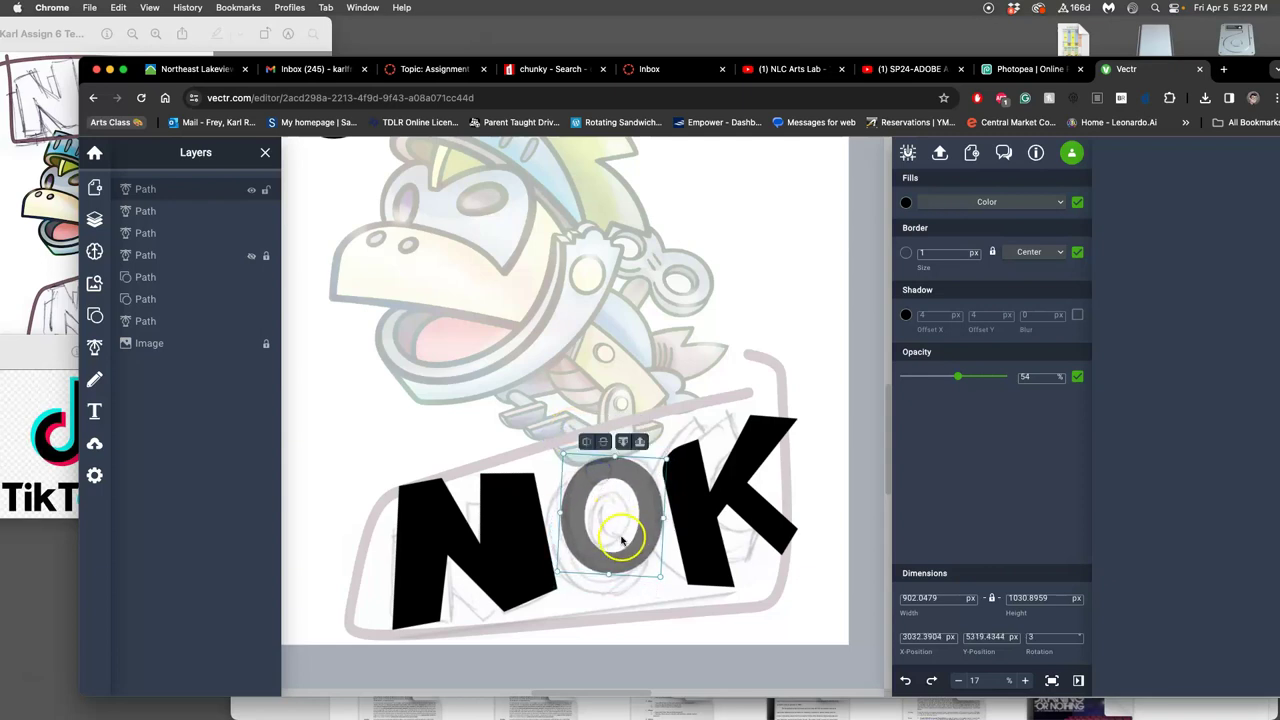
{"action": "left_click_drag", "start_coordinate": [609, 575], "coordinate": [609, 582]}
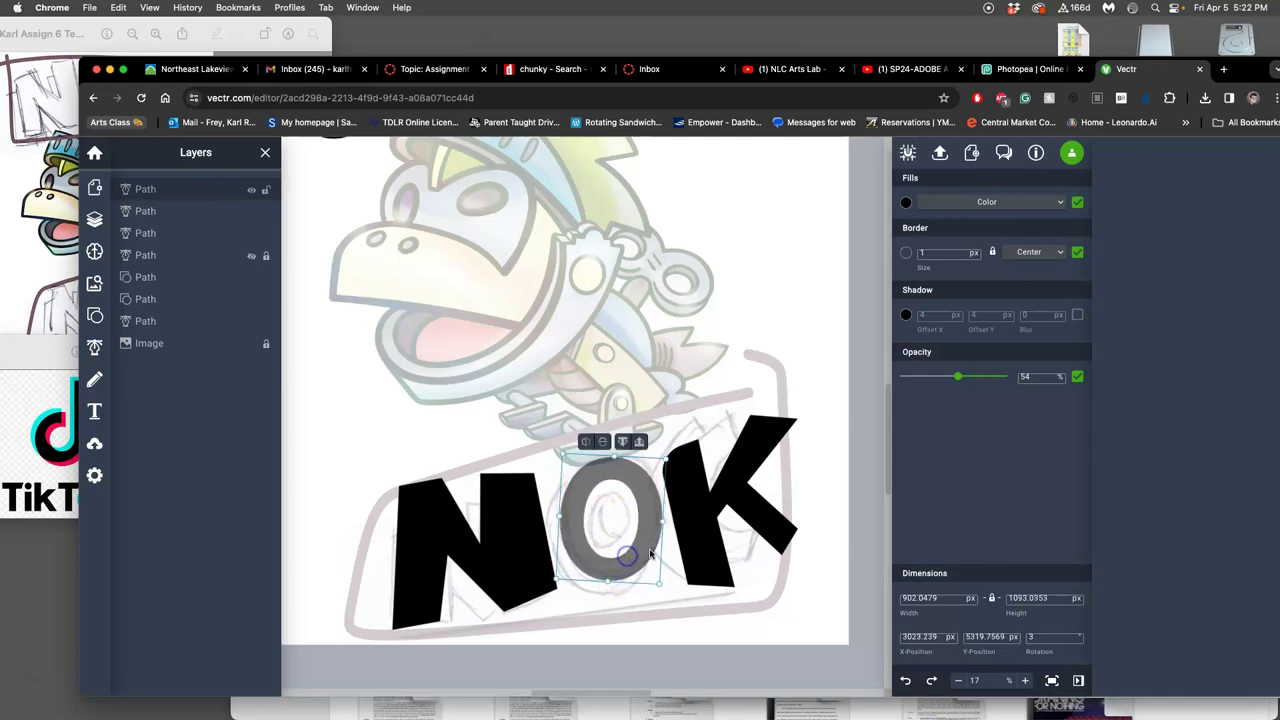
Step: Edit the O's anchor points, pulling the inner contour inward and deleting its points to leave a solid oval
{"action": "left_click", "coordinate": [648, 553]}
{"action": "double_click", "coordinate": [648, 545]}
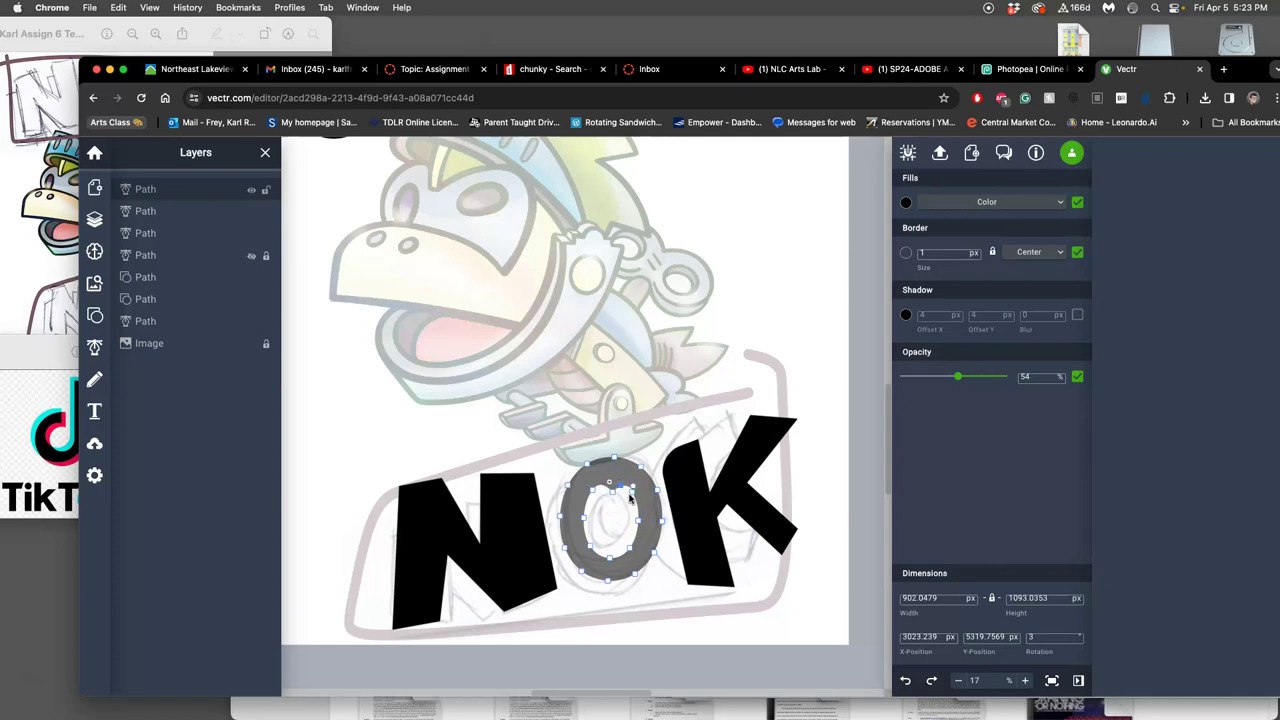
{"action": "left_click", "coordinate": [594, 491]}
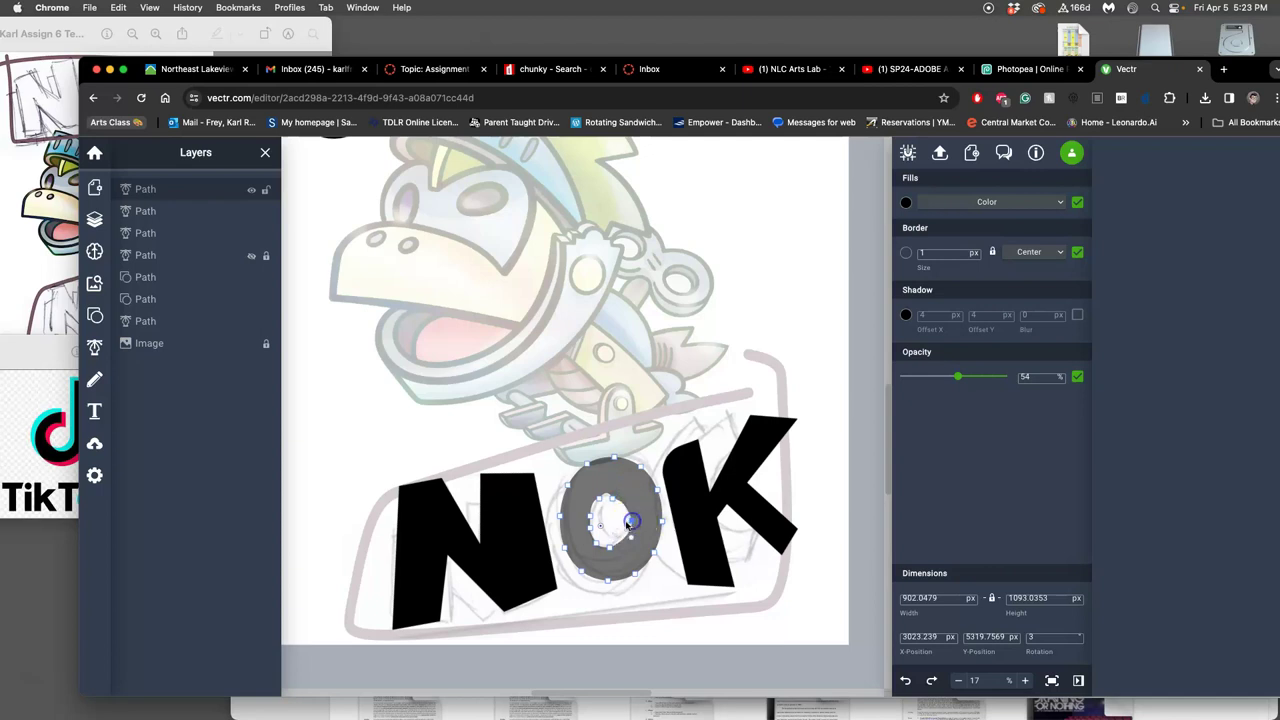
{"action": "left_click_drag", "start_coordinate": [630, 521], "coordinate": [598, 509]}
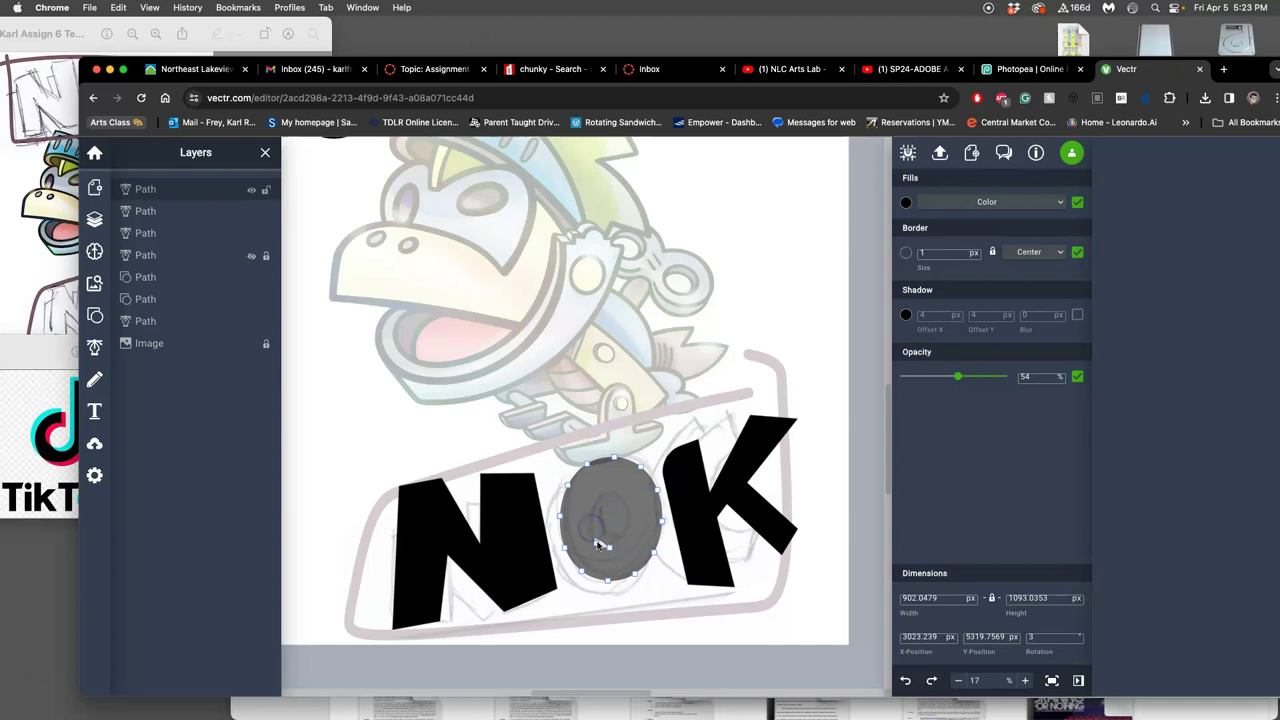
{"action": "left_click", "coordinate": [610, 547]}
{"action": "scroll", "coordinate": [640, 400], "scroll_direction": "up", "scroll_amount": 10}
{"action": "scroll", "coordinate": [671, 406], "scroll_direction": "down", "scroll_amount": 5}
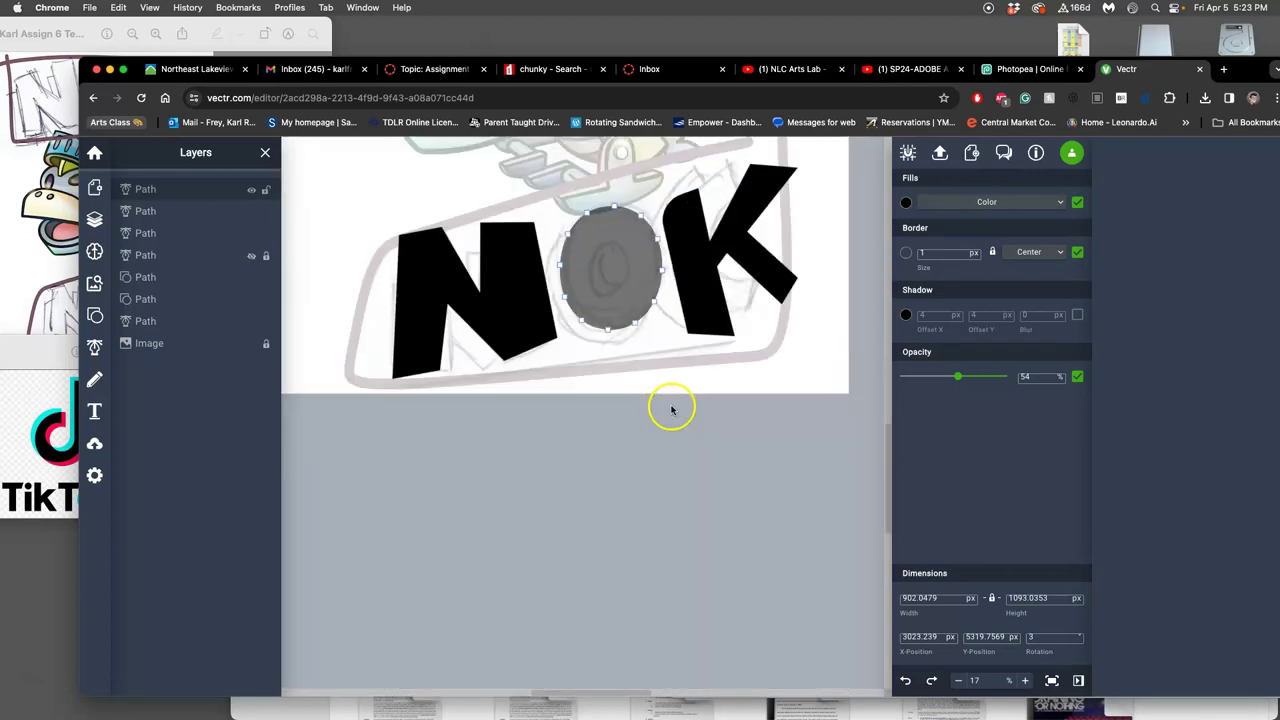
{"action": "scroll", "coordinate": [671, 406], "scroll_direction": "up", "scroll_amount": 2}
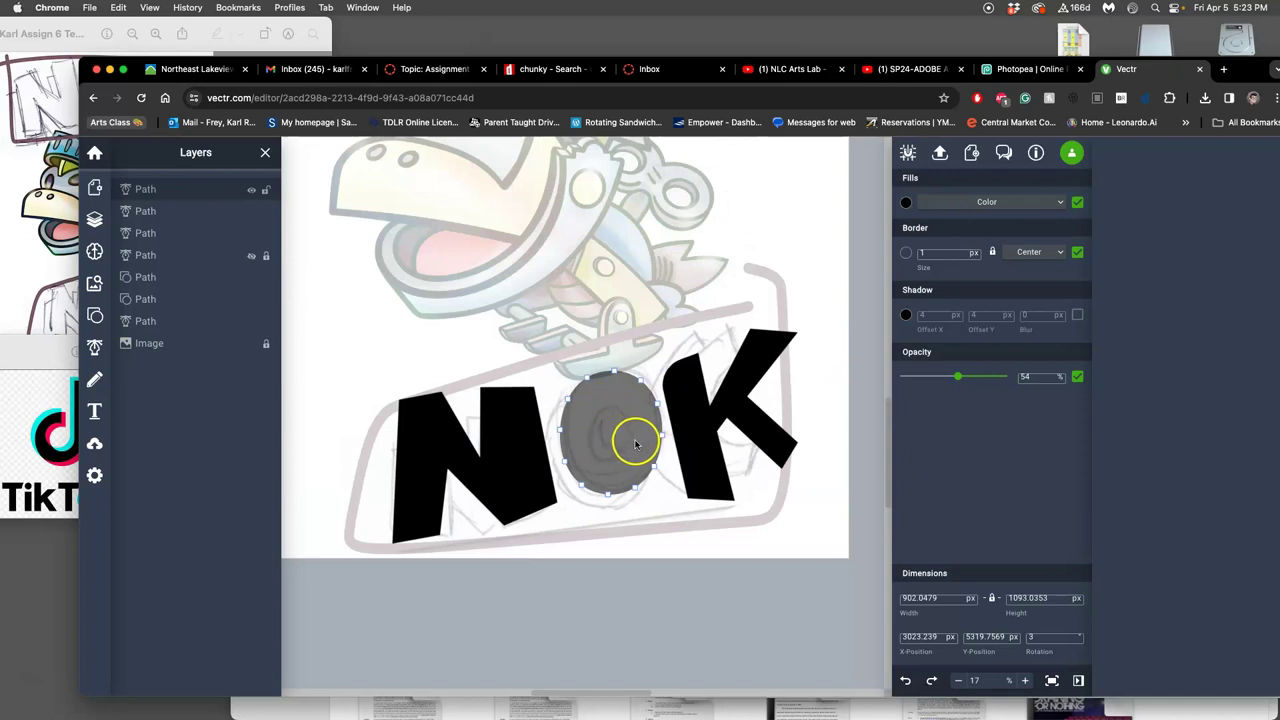
Step: Paste a copy of the solid oval, shrink it to about 402 × 488 px over the centre, and subtract it from the larger oval
{"action": "left_click", "coordinate": [633, 421]}
{"action": "left_click_drag", "start_coordinate": [633, 420], "coordinate": [634, 430]}
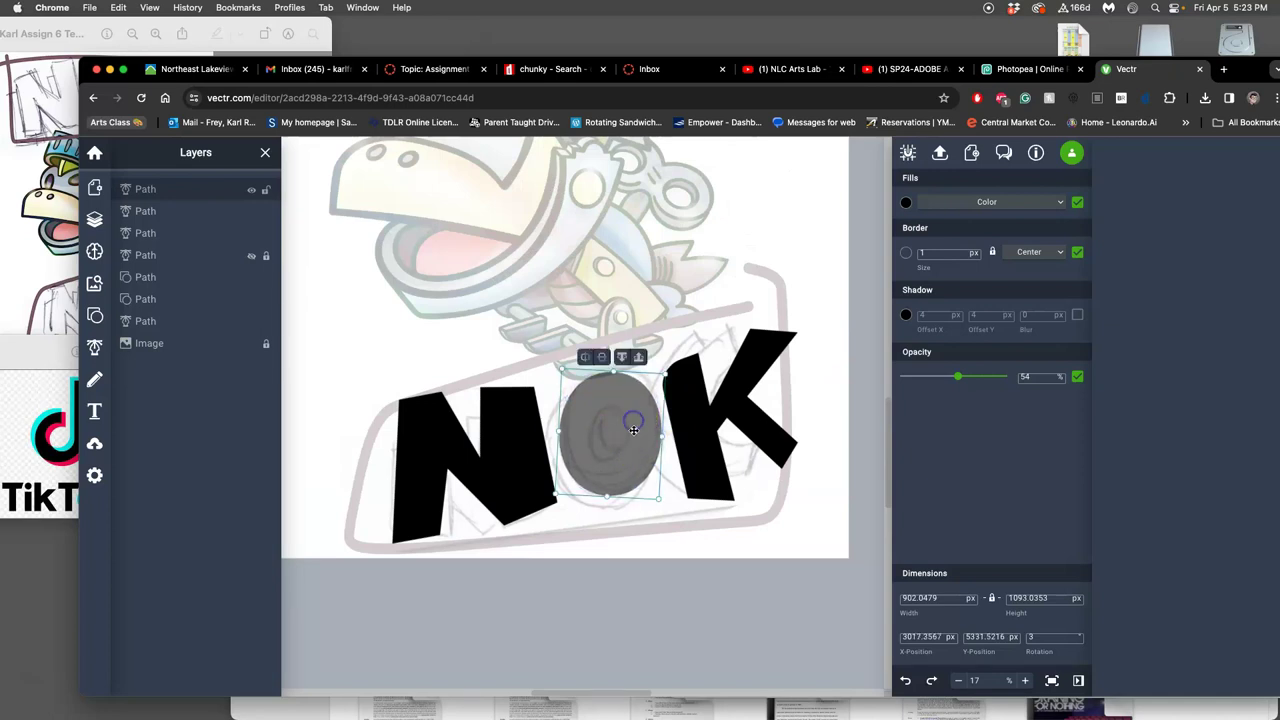
{"action": "left_click", "coordinate": [630, 432]}
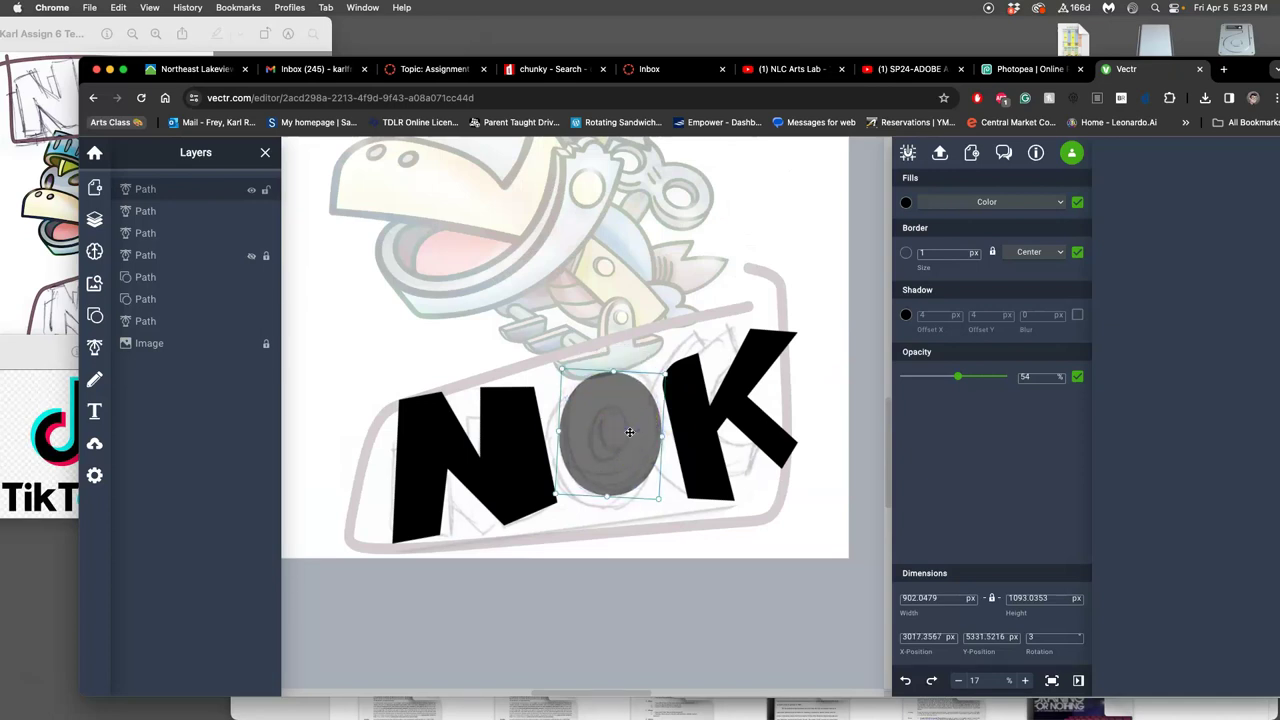
{"action": "key", "text": "super+v"}
{"action": "left_click_drag", "start_coordinate": [627, 441], "coordinate": [629, 448]}
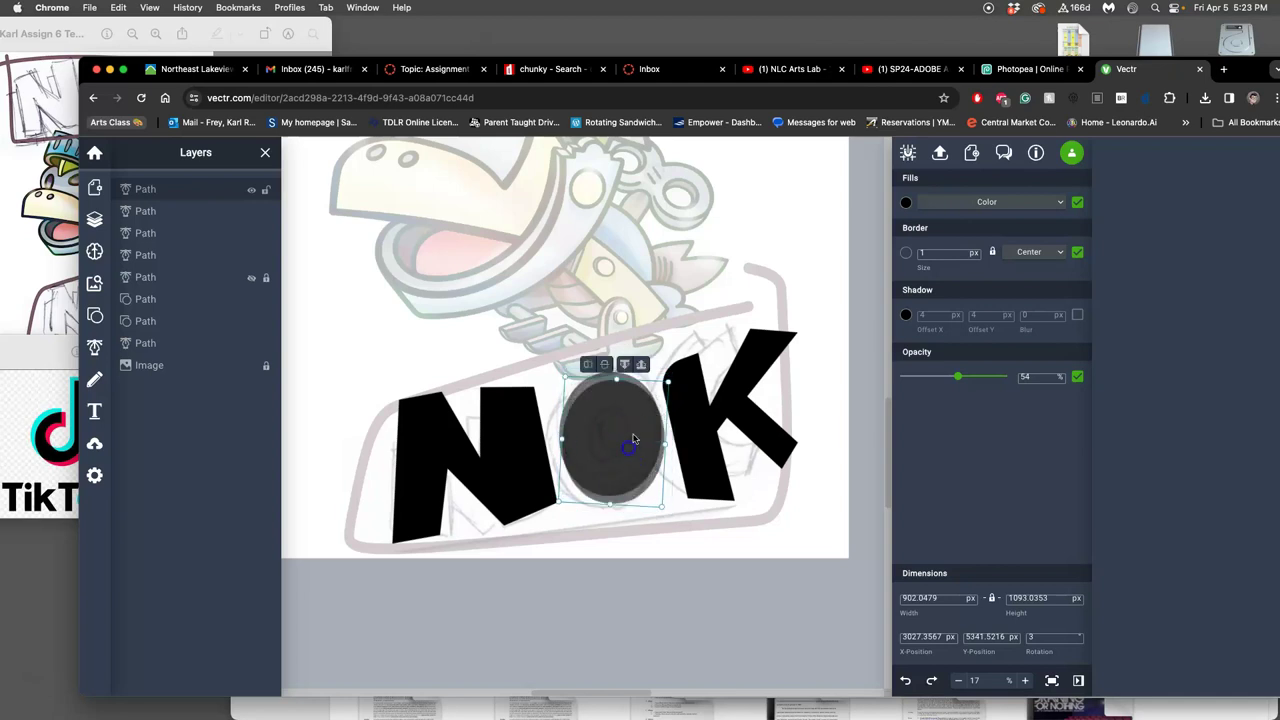
{"action": "left_click_drag", "start_coordinate": [667, 382], "coordinate": [617, 425]}
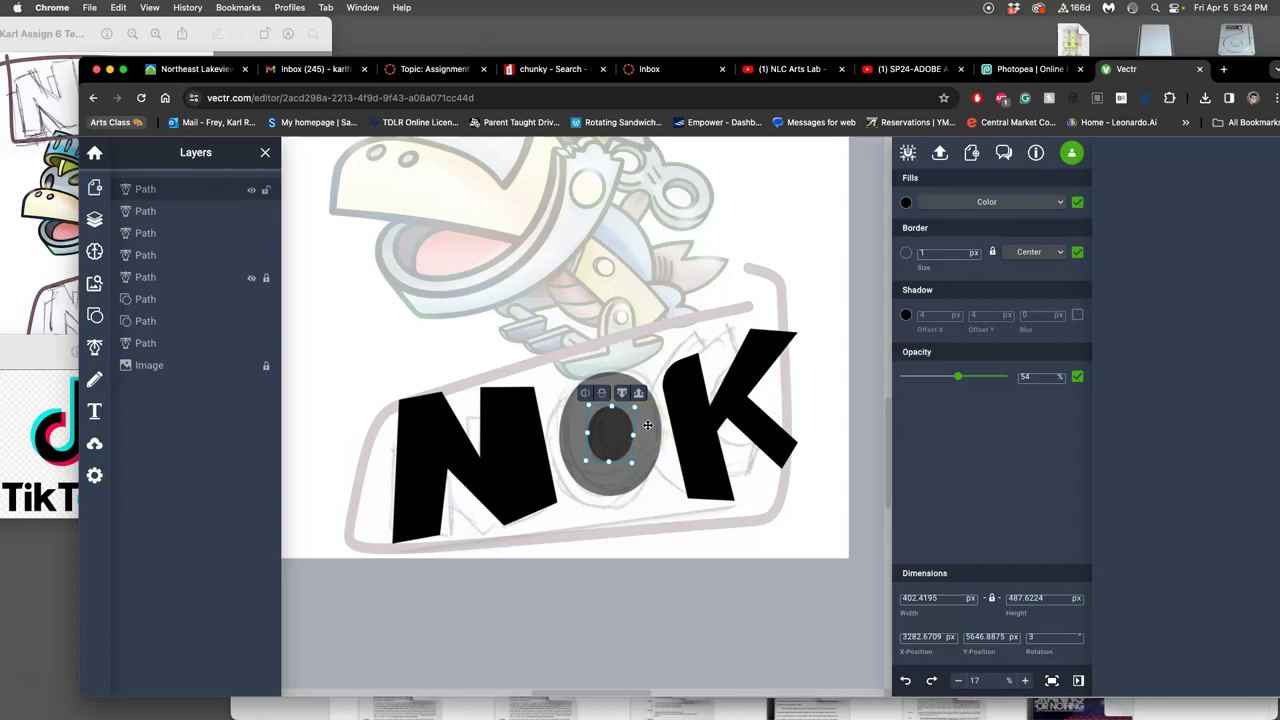
{"action": "left_click", "coordinate": [648, 426], "text": "shift"}
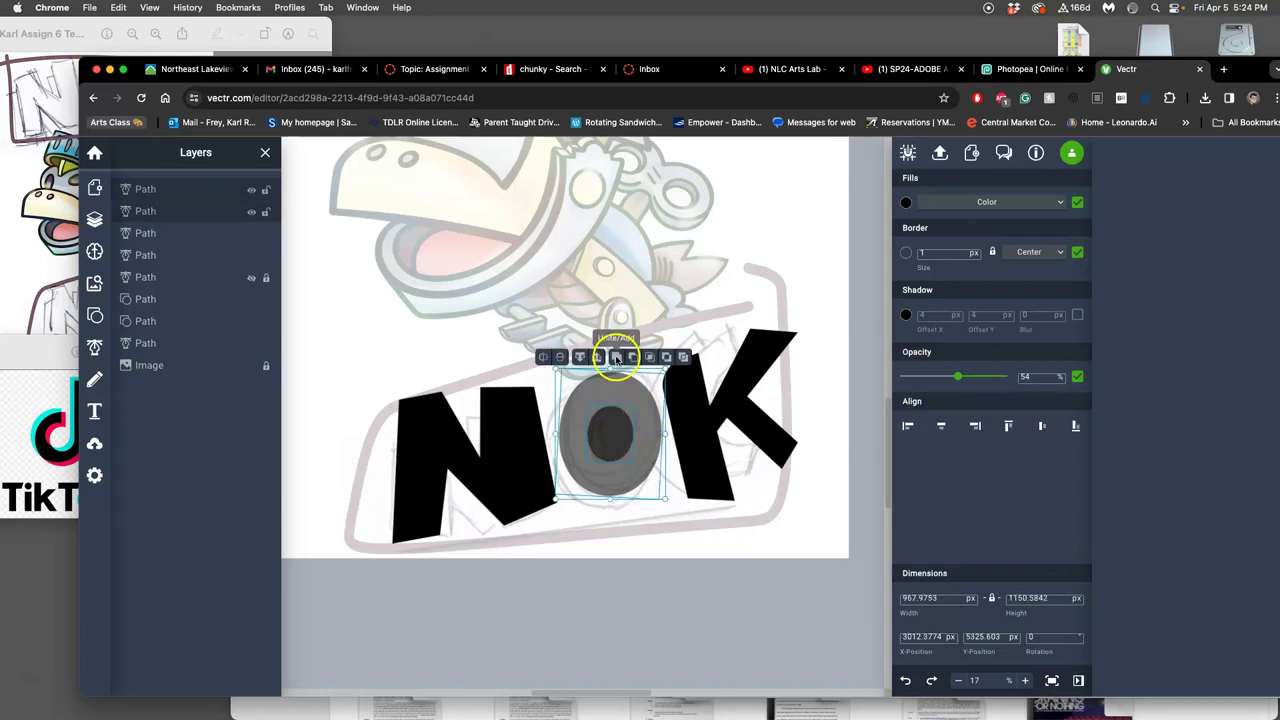
{"action": "left_click", "coordinate": [633, 357]}
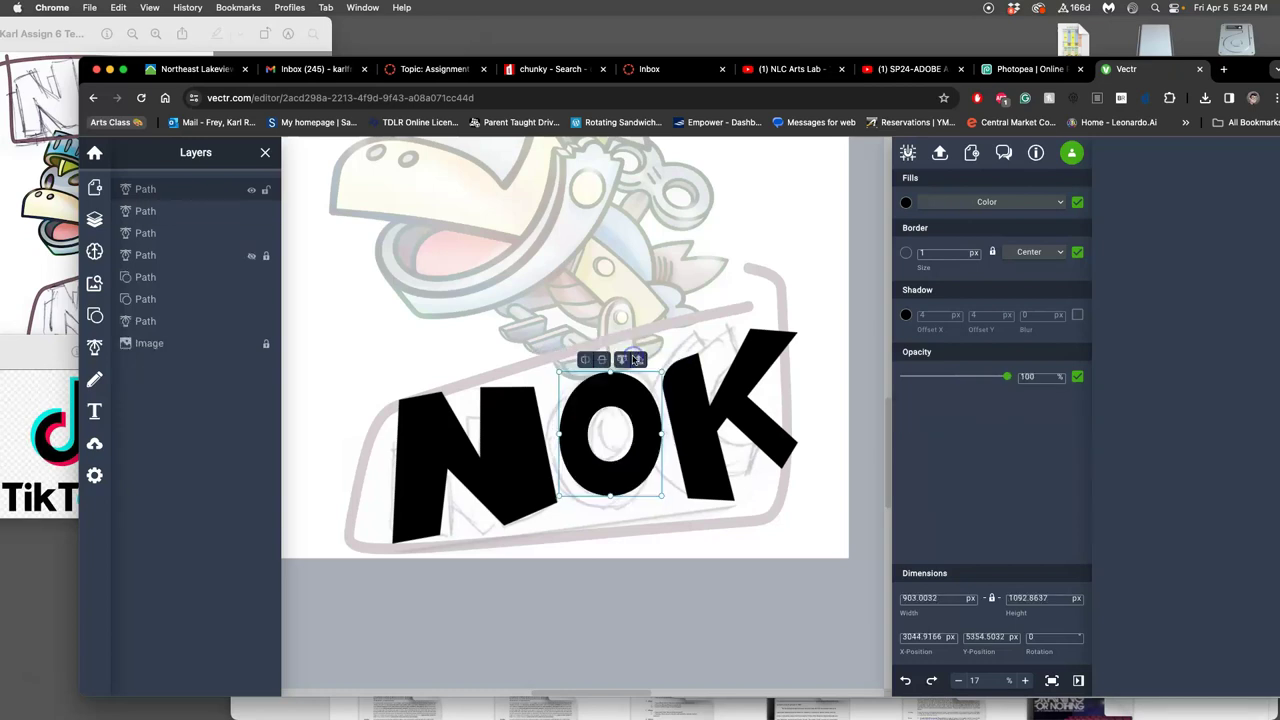
Step: Remove the border from the O and from the path holding the N and K
{"action": "left_click", "coordinate": [678, 521]}
{"action": "left_click", "coordinate": [641, 470]}
{"action": "left_click", "coordinate": [1075, 254]}
{"action": "left_click", "coordinate": [728, 401]}
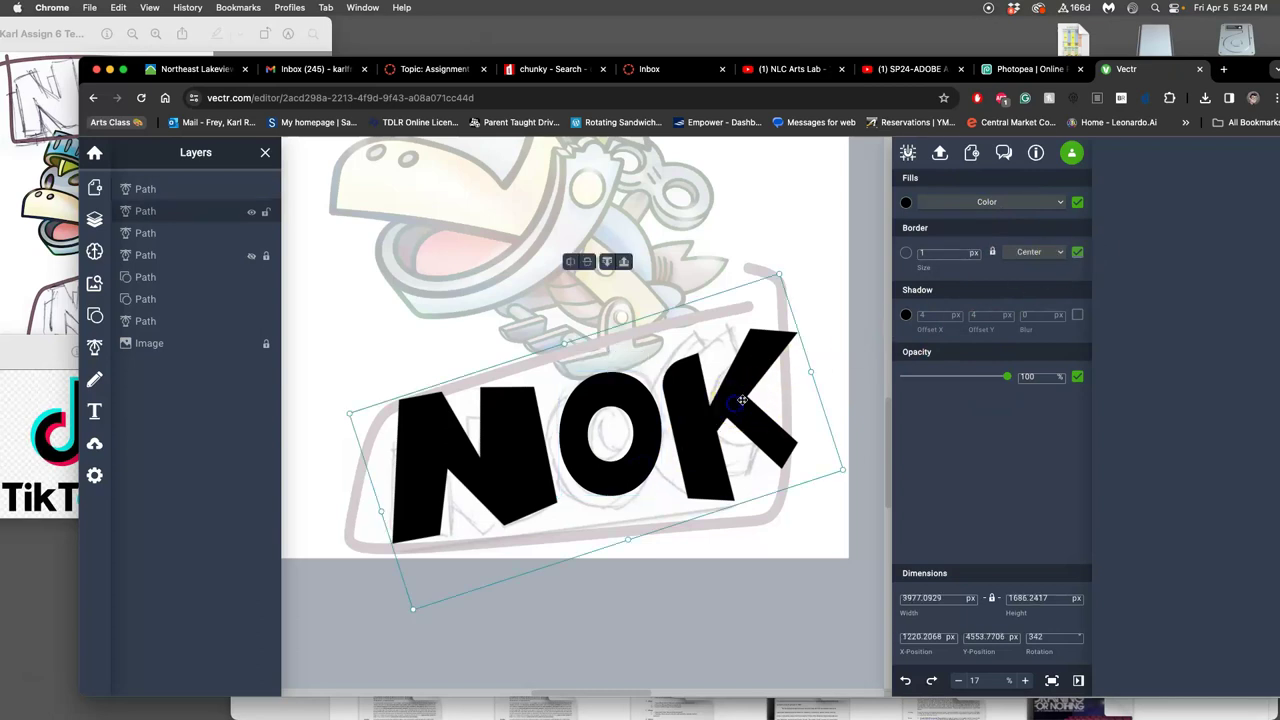
{"action": "left_click", "coordinate": [1077, 252]}
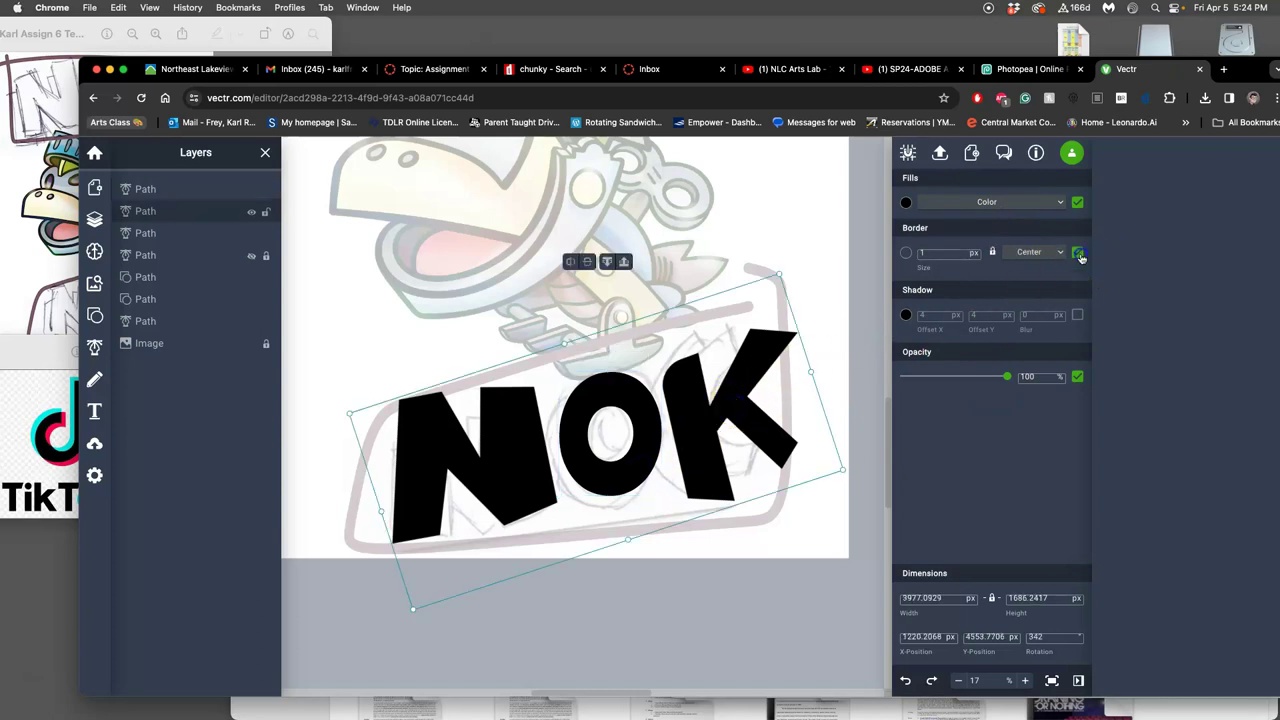
{"action": "left_click", "coordinate": [524, 436]}
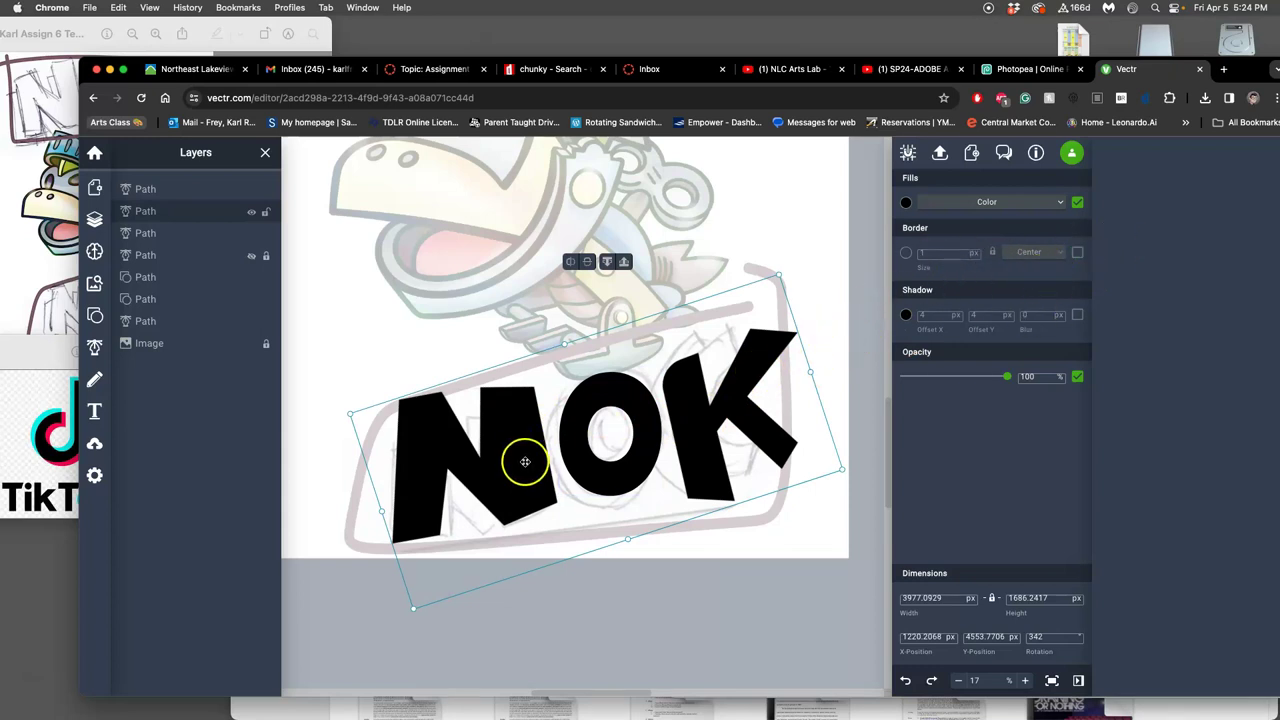
{"action": "left_click", "coordinate": [801, 318]}
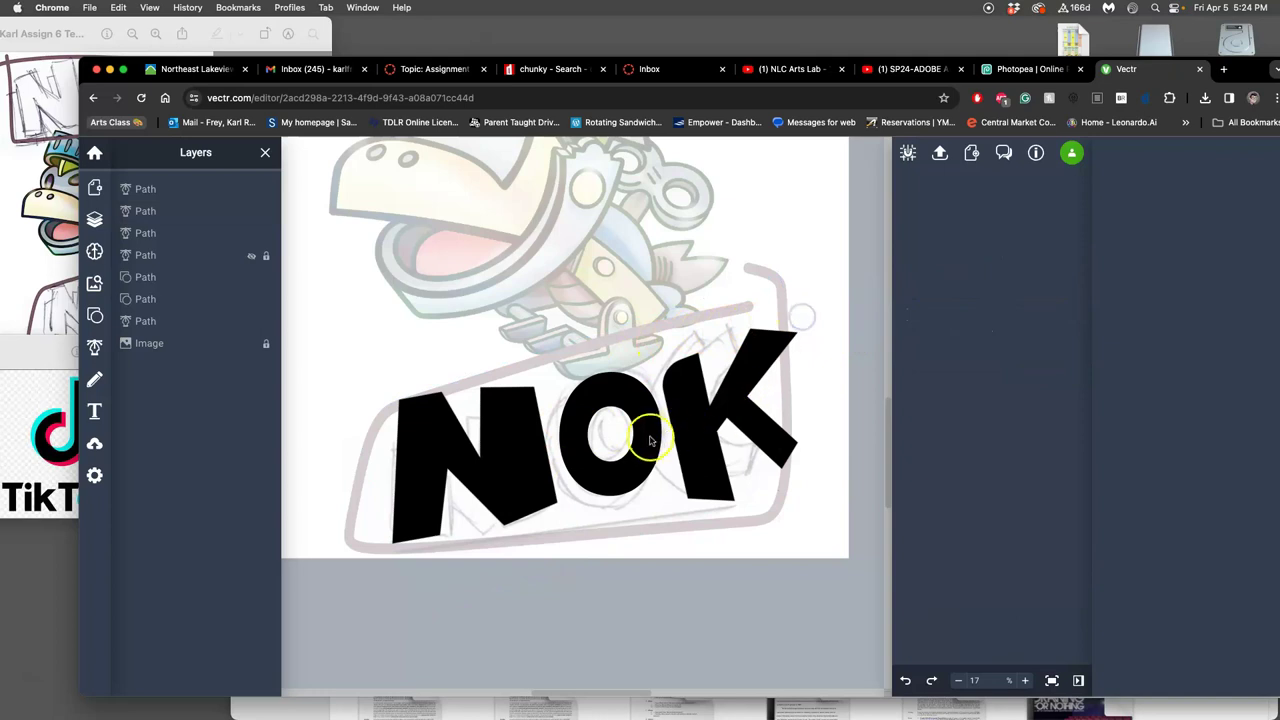
Step: Nudge the O slightly down and left, and narrow the N and K path to about 3894 px wide
{"action": "left_click_drag", "start_coordinate": [645, 434], "coordinate": [642, 442]}
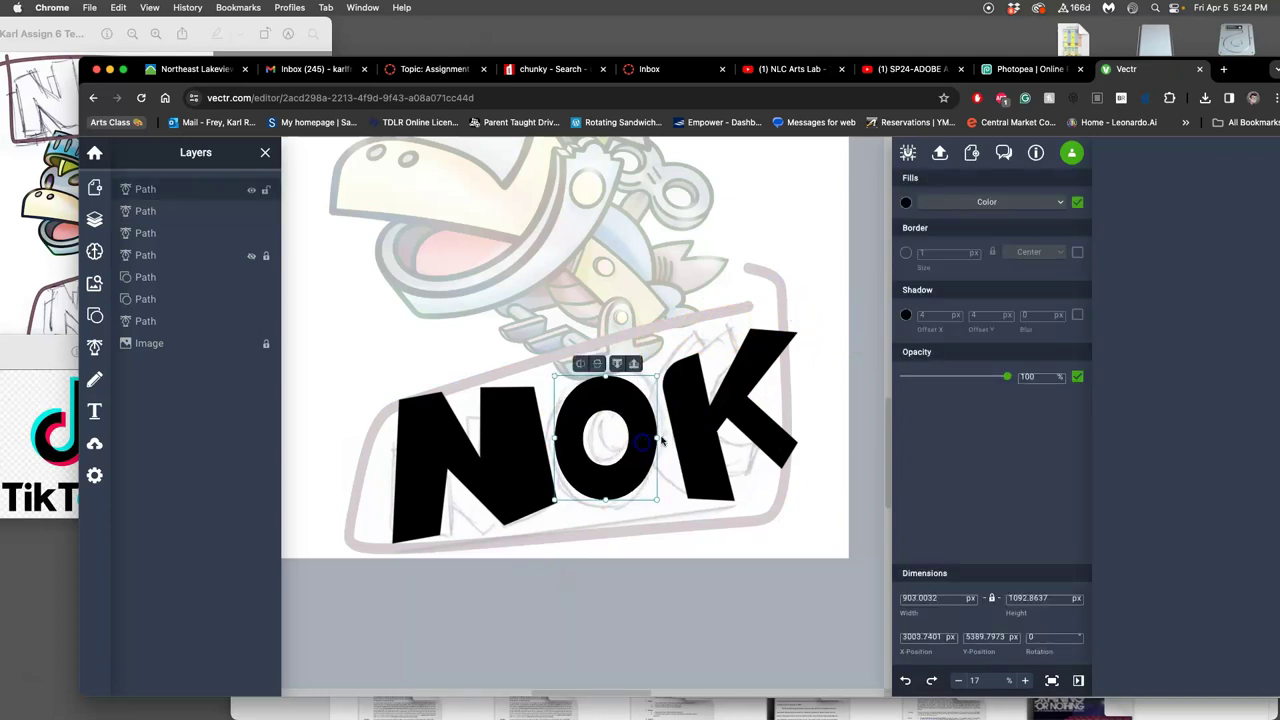
{"action": "left_click", "coordinate": [690, 430]}
{"action": "left_click_drag", "start_coordinate": [811, 373], "coordinate": [801, 375]}
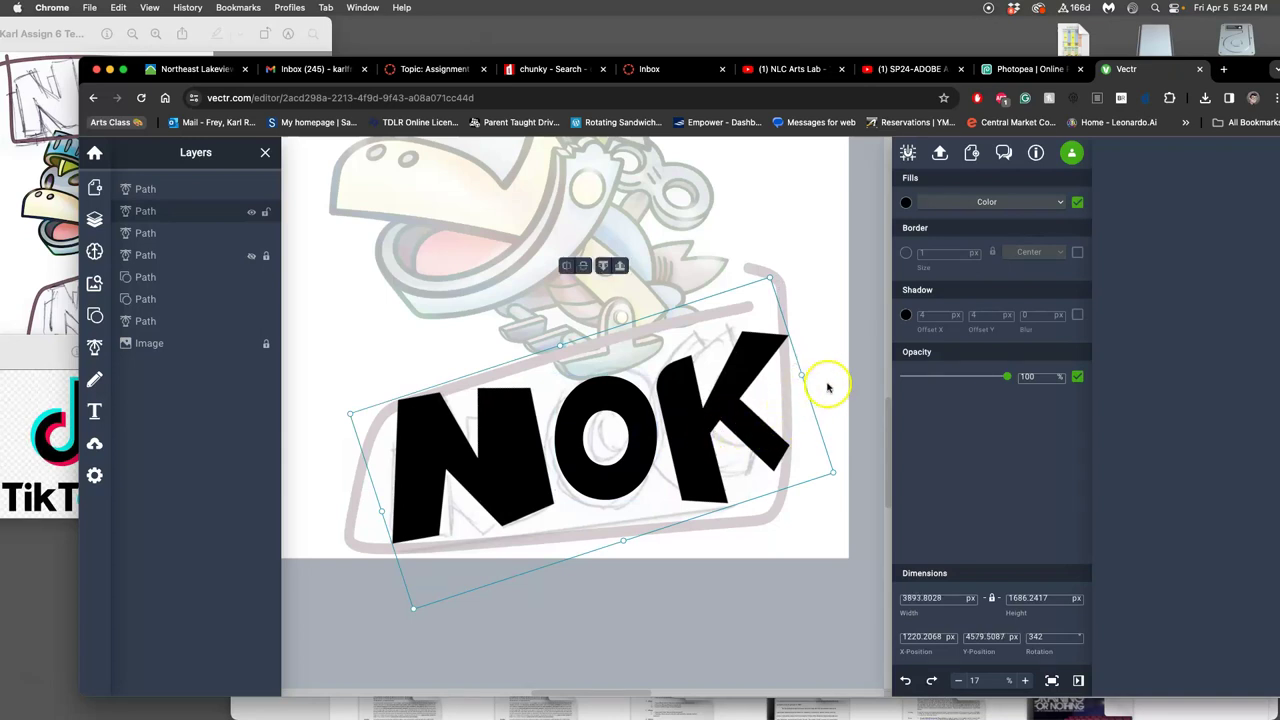
{"action": "left_click", "coordinate": [824, 383]}
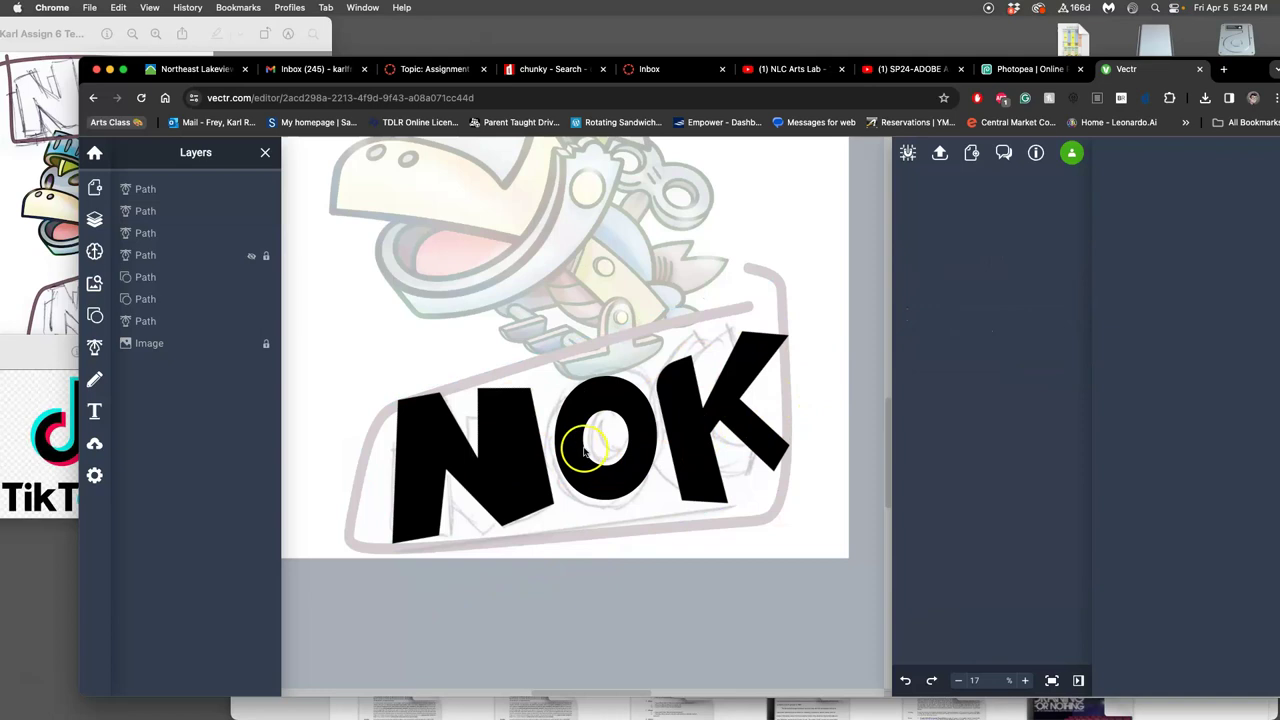
Step: Reshape the N in NOK by pulling its top anchor points upward, making the N and K path about 1798 px high
{"action": "scroll", "coordinate": [686, 430], "scroll_direction": "down", "scroll_amount": 2}
{"action": "scroll", "coordinate": [686, 430], "scroll_direction": "up", "scroll_amount": 6}
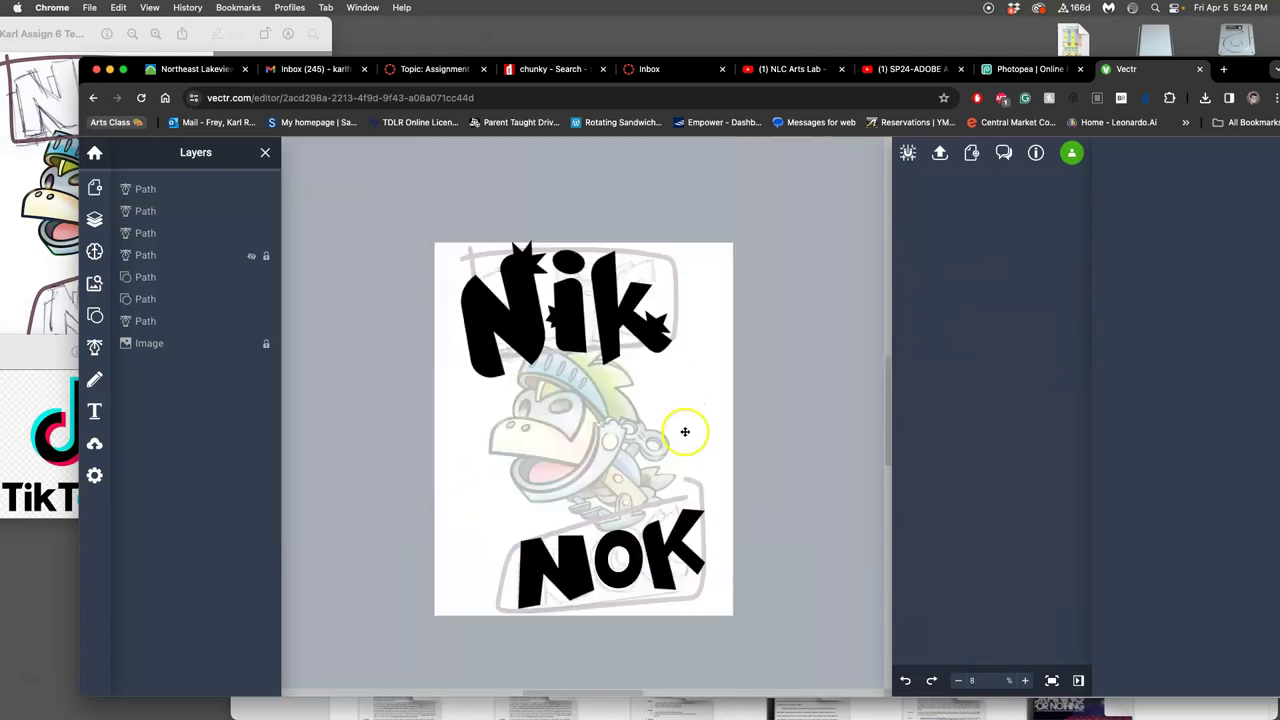
{"action": "scroll", "coordinate": [686, 432], "scroll_direction": "down", "scroll_amount": 5}
{"action": "scroll", "coordinate": [686, 432], "scroll_direction": "up", "scroll_amount": 4}
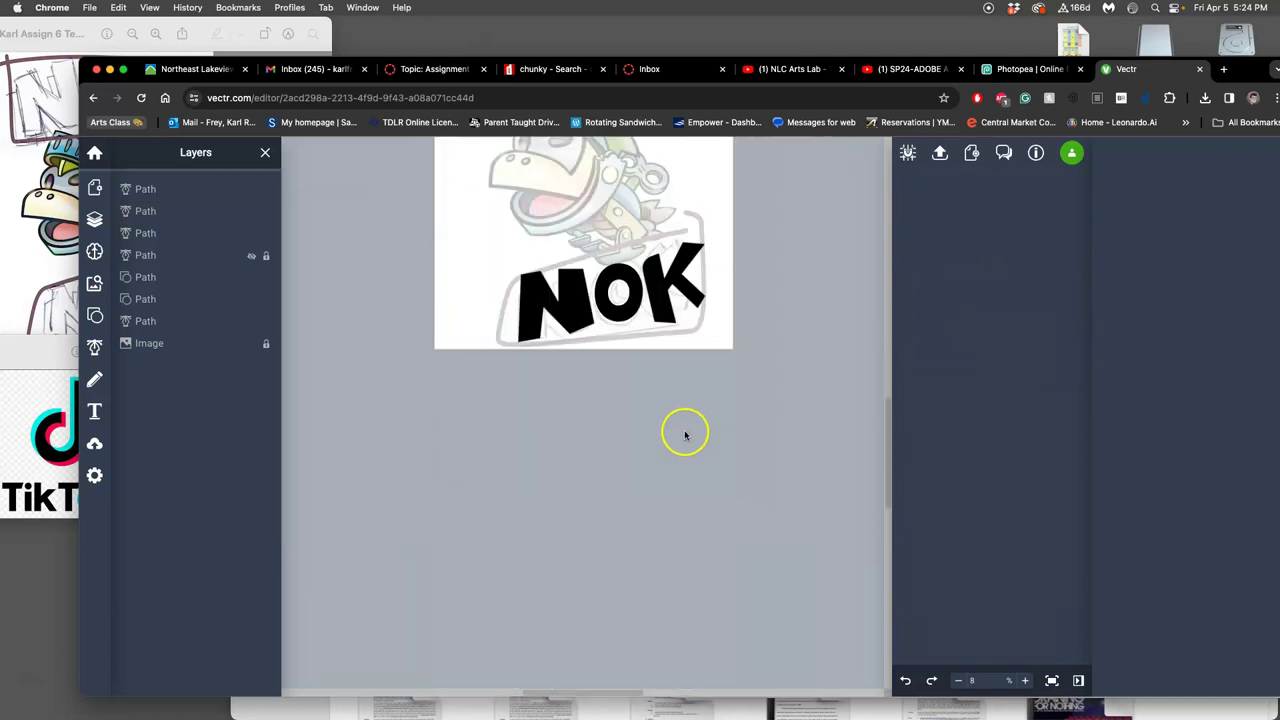
{"action": "scroll", "coordinate": [688, 436], "scroll_direction": "down", "scroll_amount": 1}
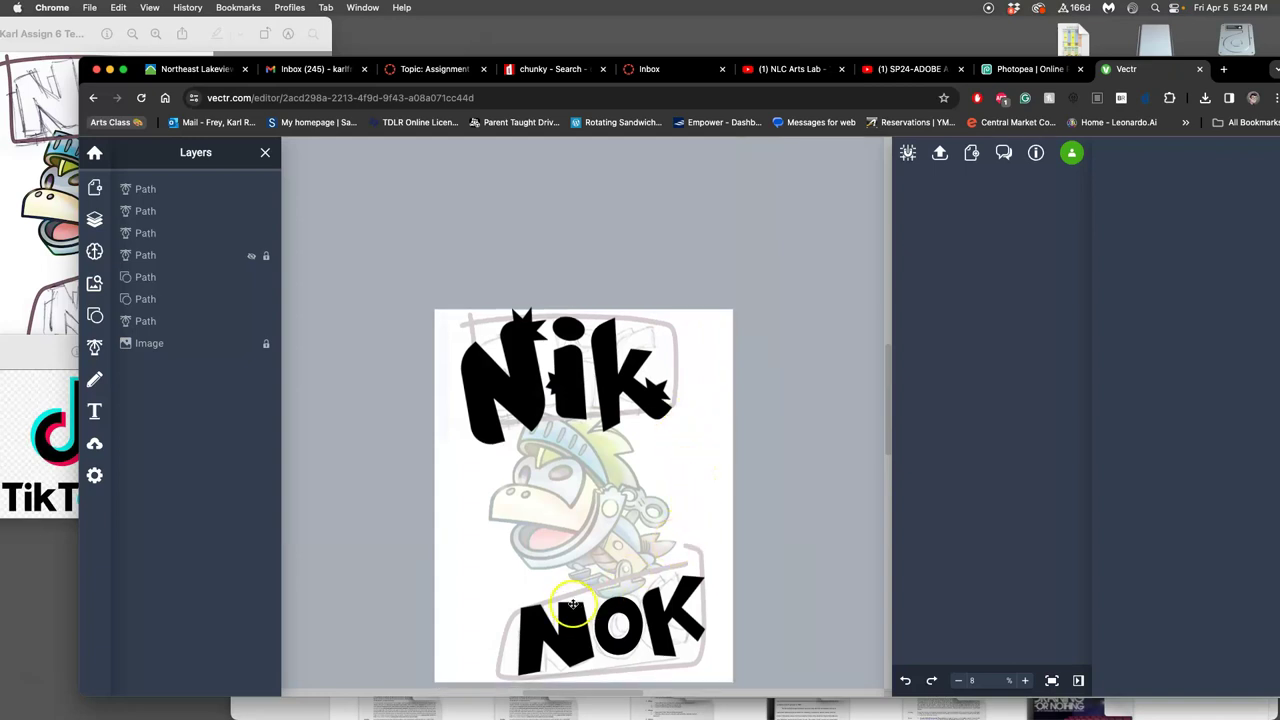
{"action": "left_click", "coordinate": [538, 618]}
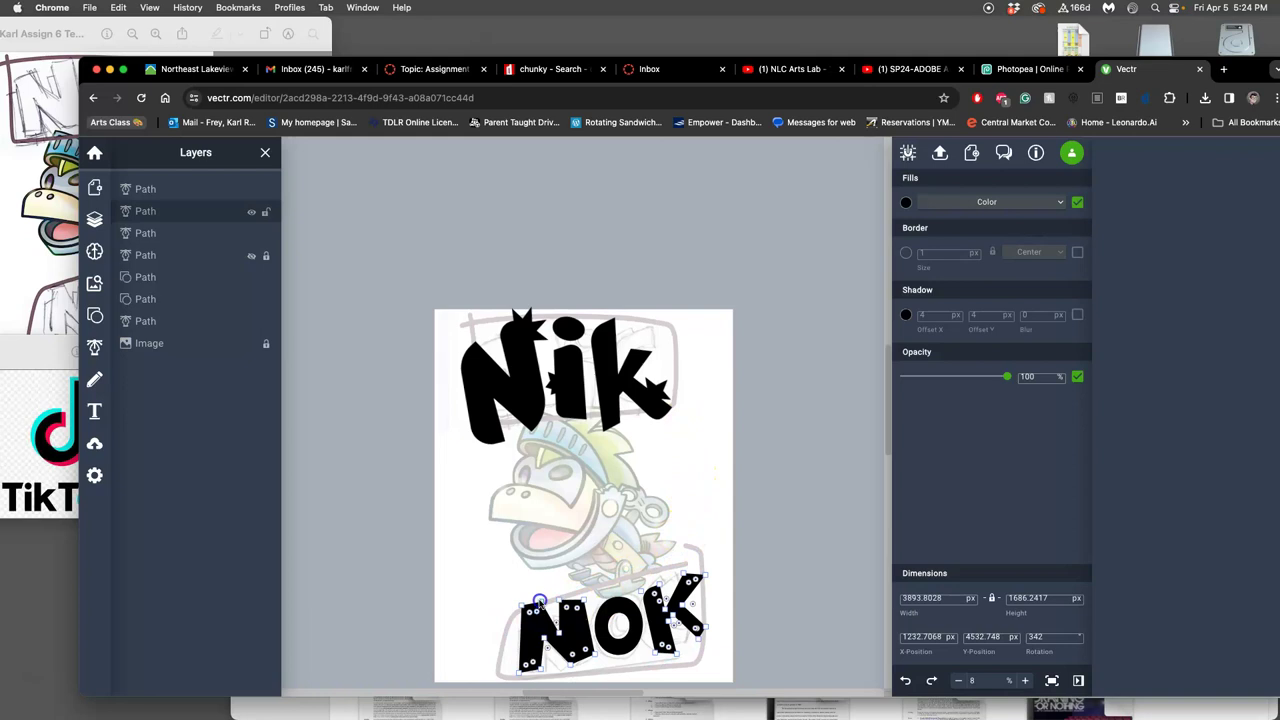
{"action": "left_click_drag", "start_coordinate": [536, 594], "coordinate": [582, 593]}
{"action": "left_click", "coordinate": [594, 617]}
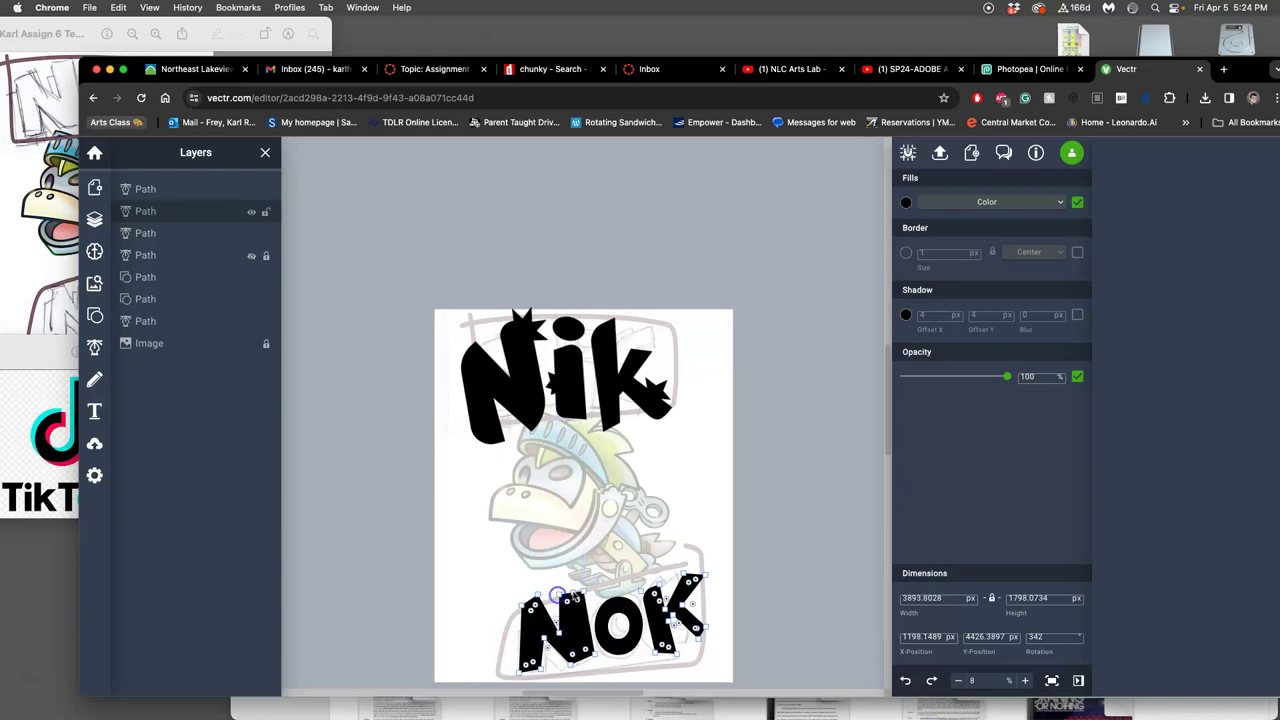
{"action": "left_click_drag", "start_coordinate": [584, 594], "coordinate": [581, 589]}
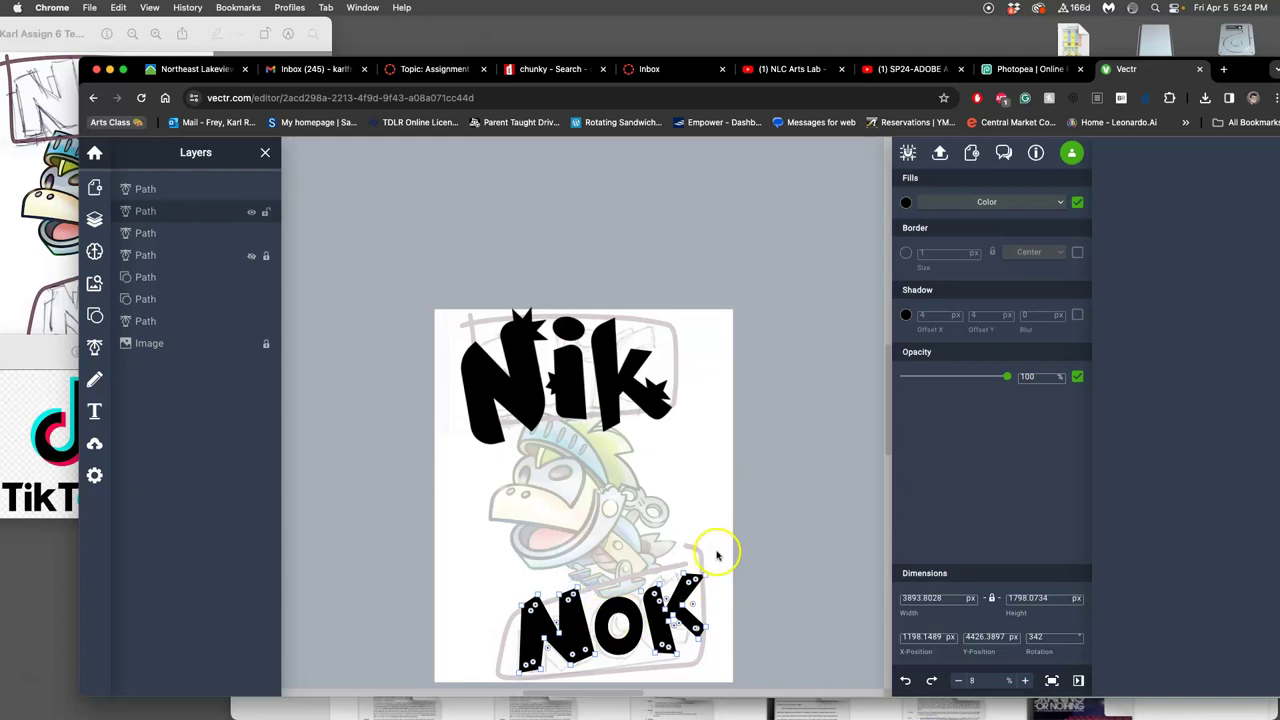
{"action": "left_click", "coordinate": [585, 620]}
{"action": "left_click", "coordinate": [460, 600]}
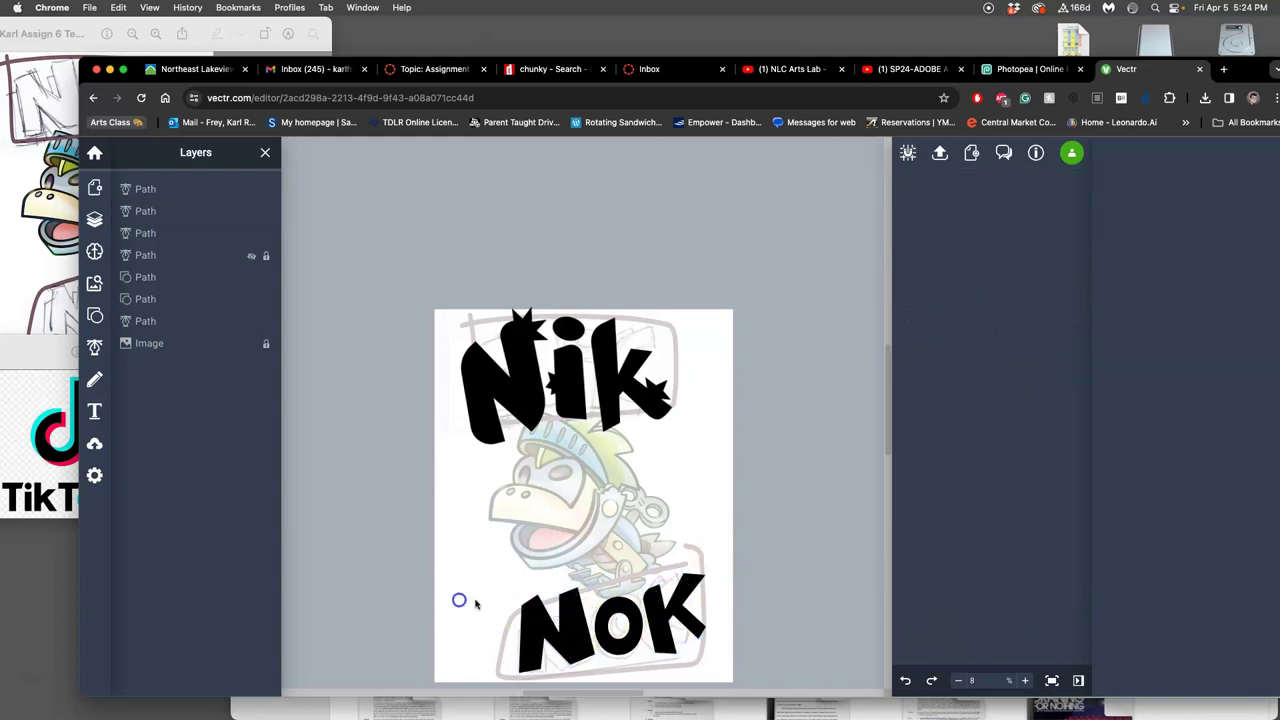
Step: Shift the reshaped N and K path slightly down to line up with the O
{"action": "left_click", "coordinate": [572, 620]}
{"action": "left_click_drag", "start_coordinate": [572, 620], "coordinate": [572, 623]}
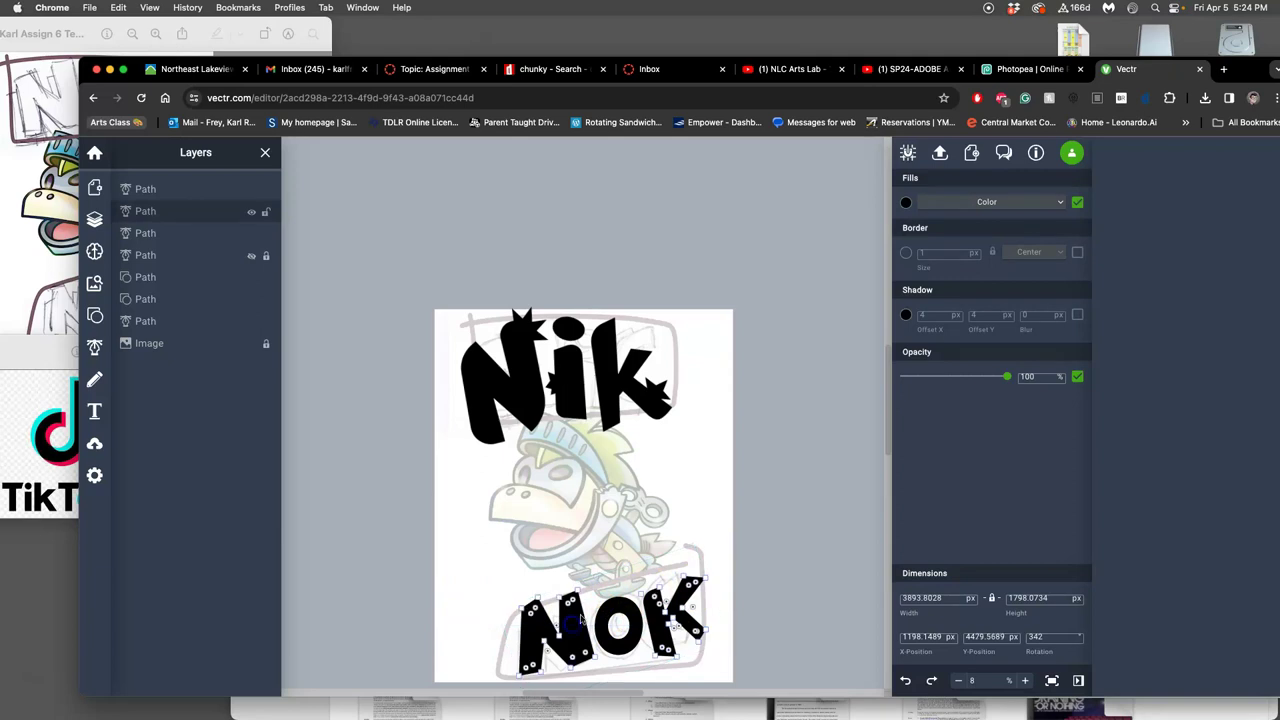
{"action": "left_click", "coordinate": [482, 574]}
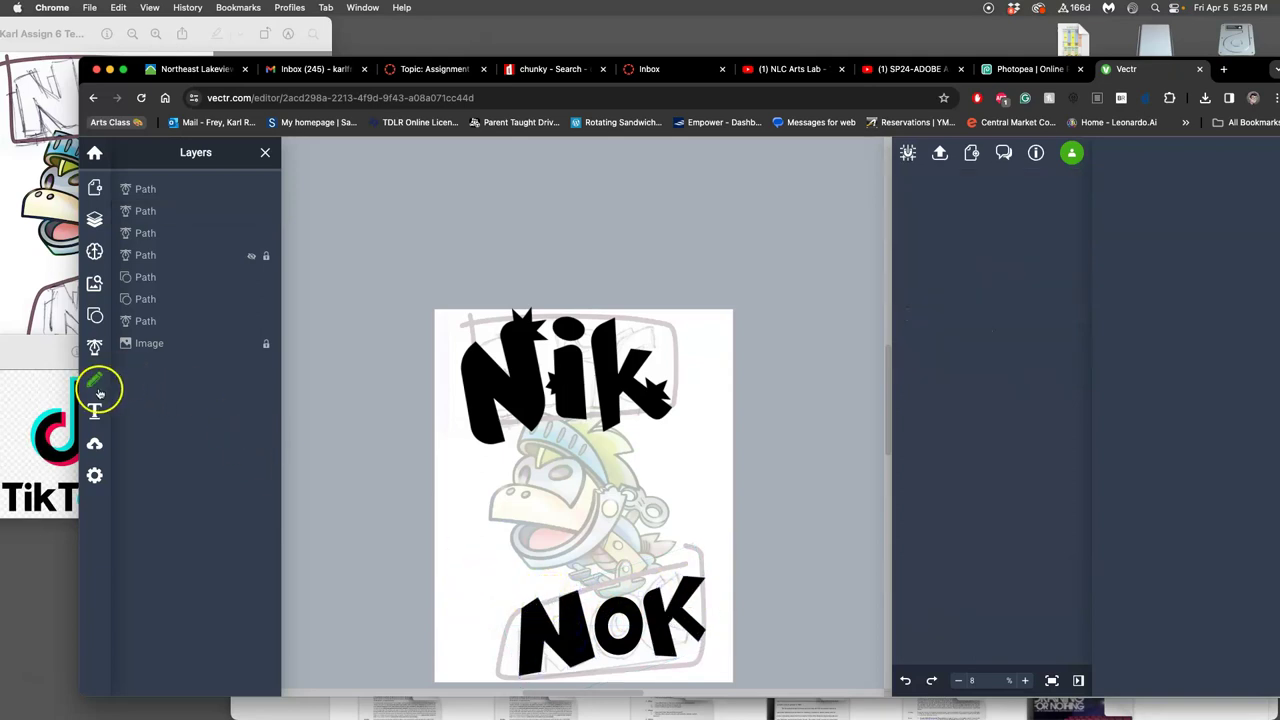
Step: Add a gear shape at the upper left of NOK's N, shrunk to about 655 px and rotated to 14°
{"action": "left_click", "coordinate": [102, 317]}
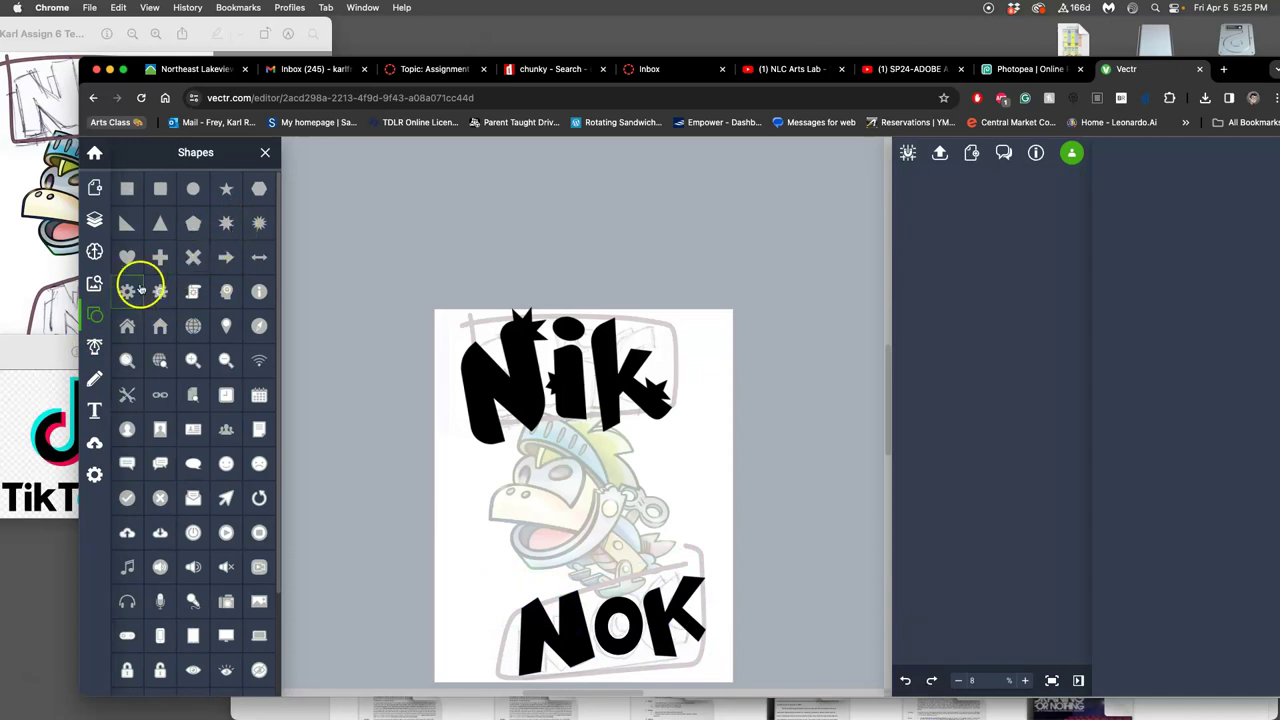
{"action": "left_click_drag", "start_coordinate": [386, 489], "coordinate": [528, 616]}
{"action": "left_click", "coordinate": [553, 588]}
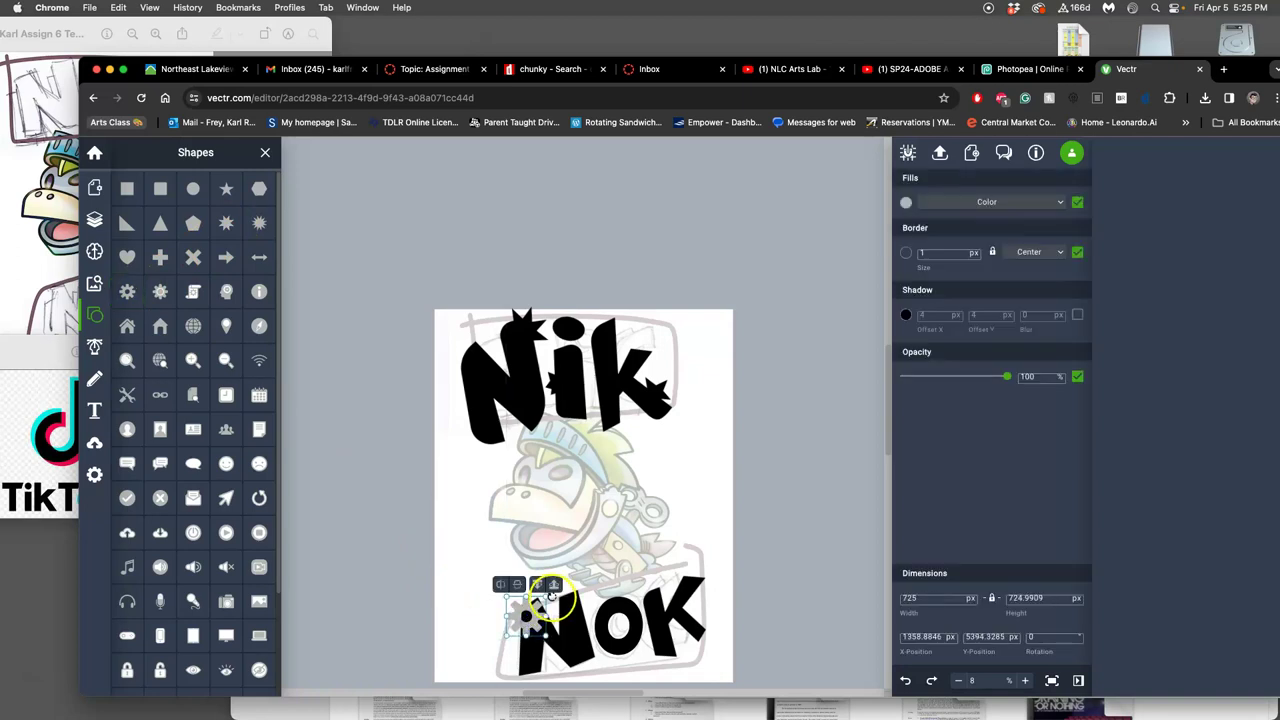
{"action": "scroll", "coordinate": [553, 588], "scroll_direction": "up", "scroll_amount": 4}
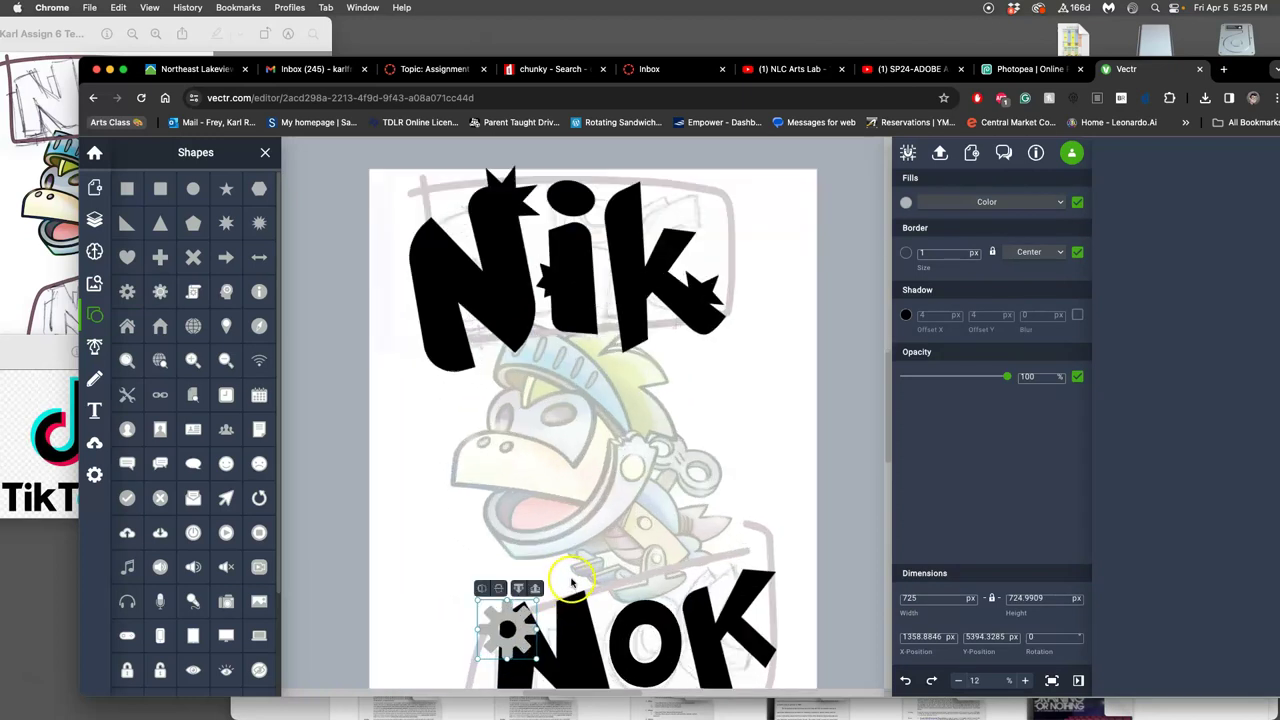
{"action": "scroll", "coordinate": [565, 585], "scroll_direction": "down", "scroll_amount": 5}
{"action": "scroll", "coordinate": [571, 582], "scroll_direction": "up", "scroll_amount": 3}
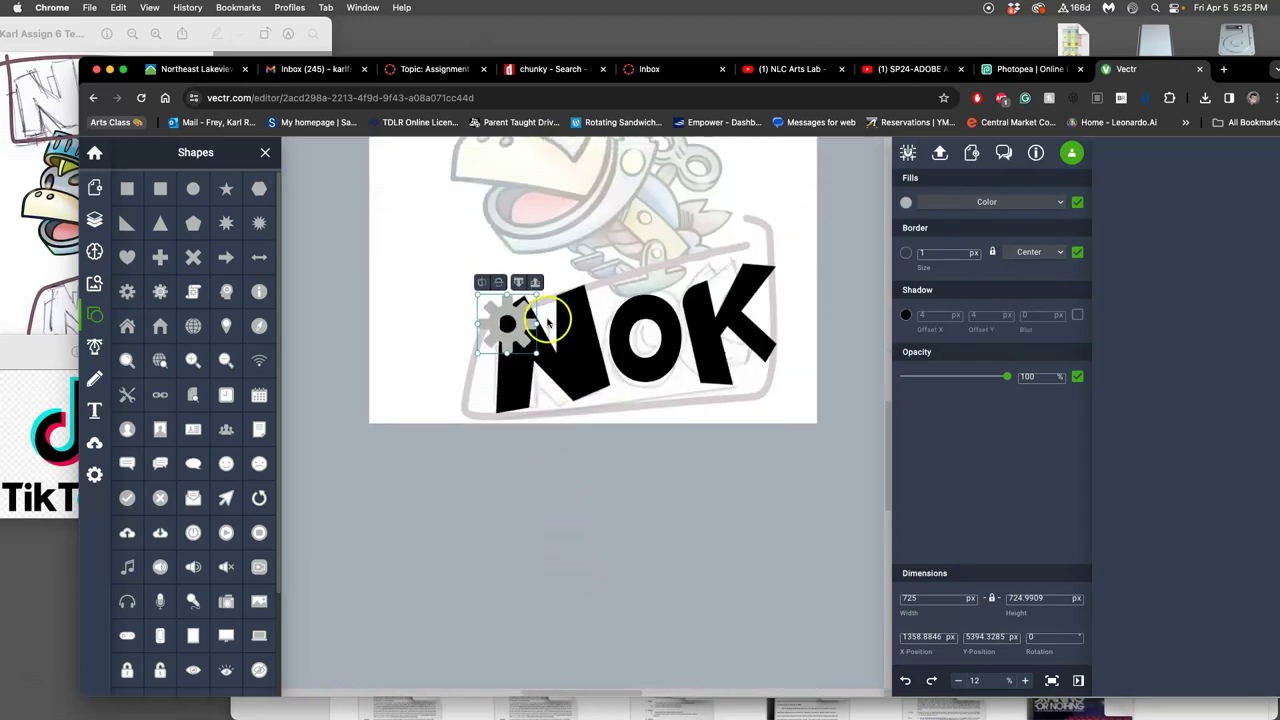
{"action": "left_click_drag", "start_coordinate": [542, 295], "coordinate": [507, 334]}
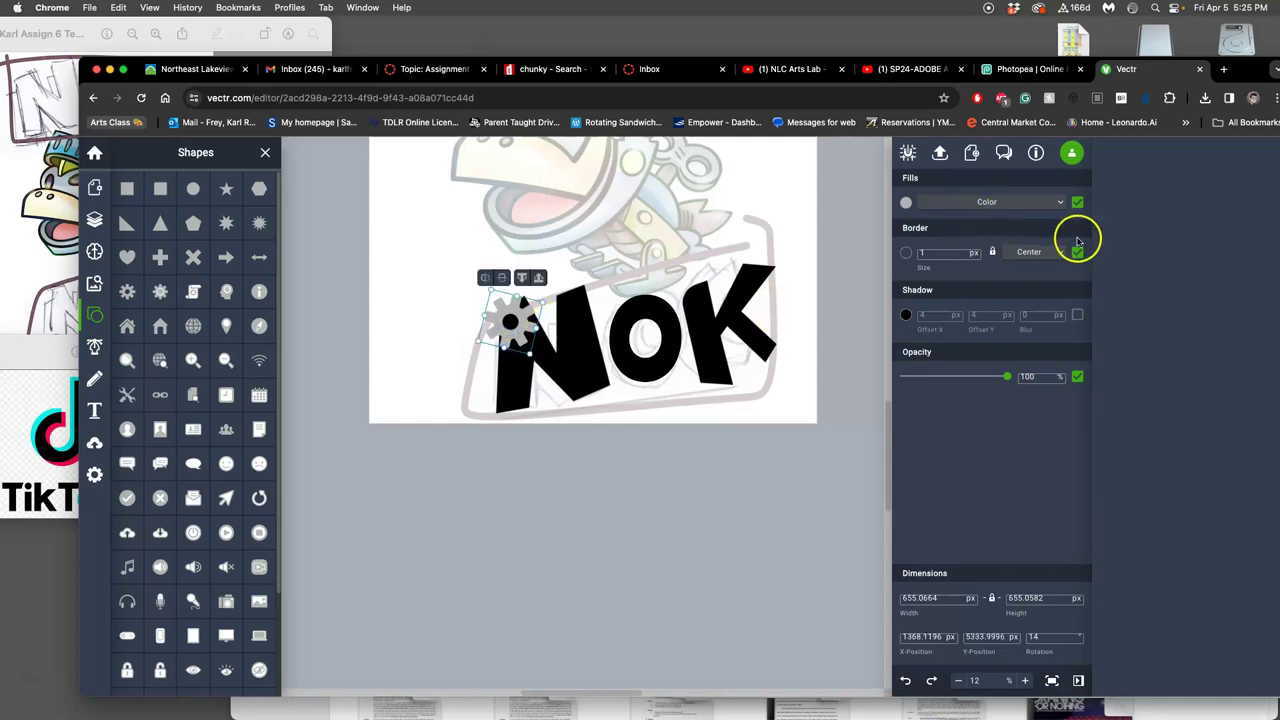
Step: Remove the gear's border and set its fill to black (#000000)
{"action": "left_click", "coordinate": [1077, 253]}
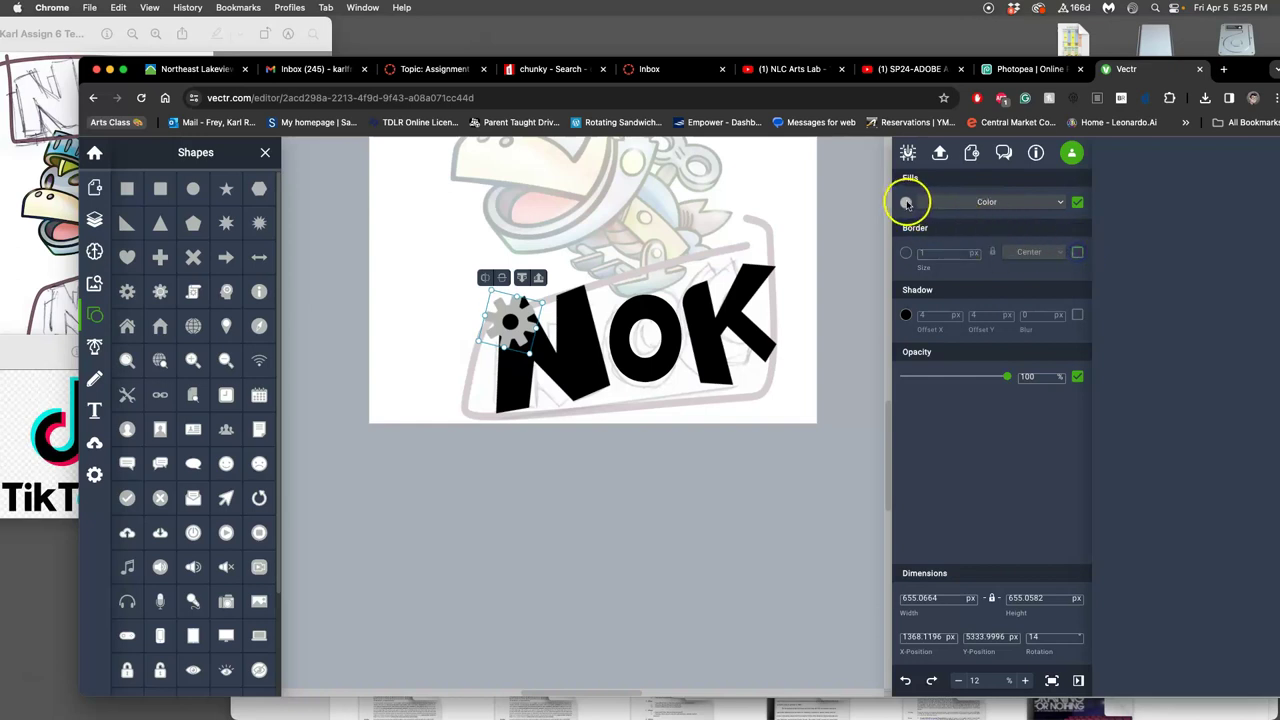
{"action": "left_click", "coordinate": [907, 203]}
{"action": "left_click", "coordinate": [863, 319]}
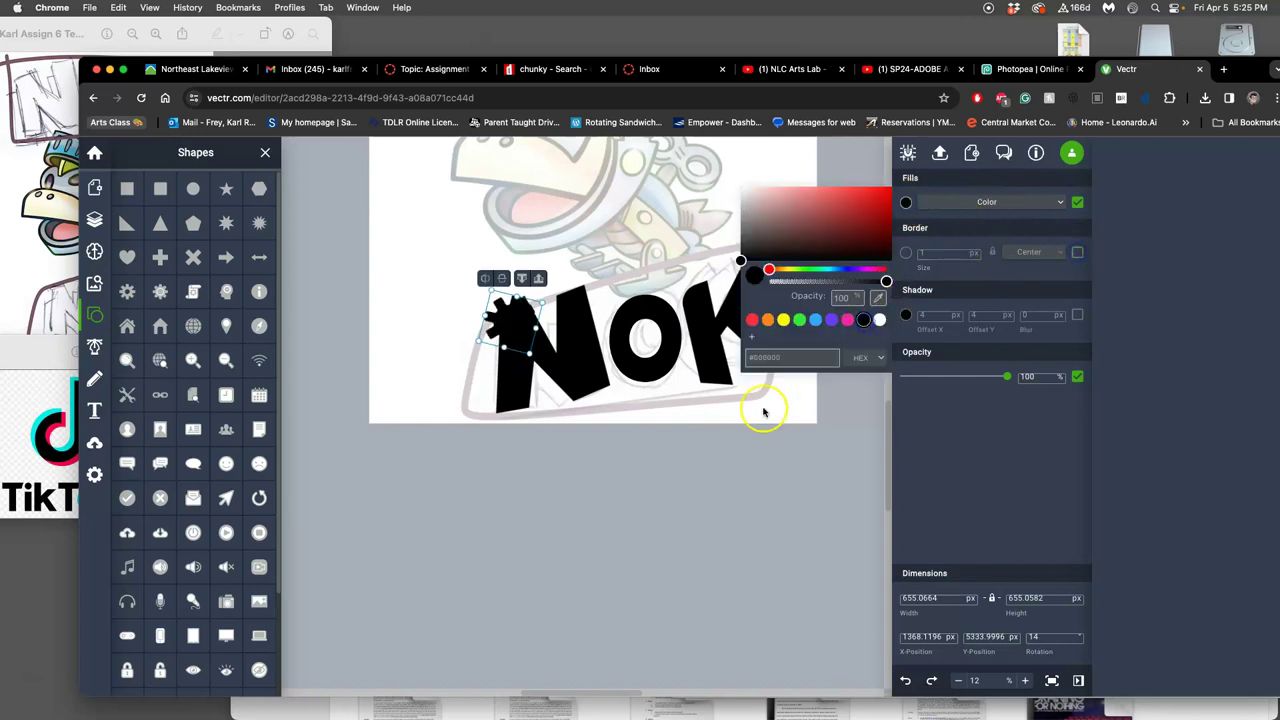
Step: Move the black gear so it sticks out of the N's left edge, and rotate it to 25°
{"action": "left_click", "coordinate": [511, 336]}
{"action": "left_click_drag", "start_coordinate": [511, 336], "coordinate": [505, 362]}
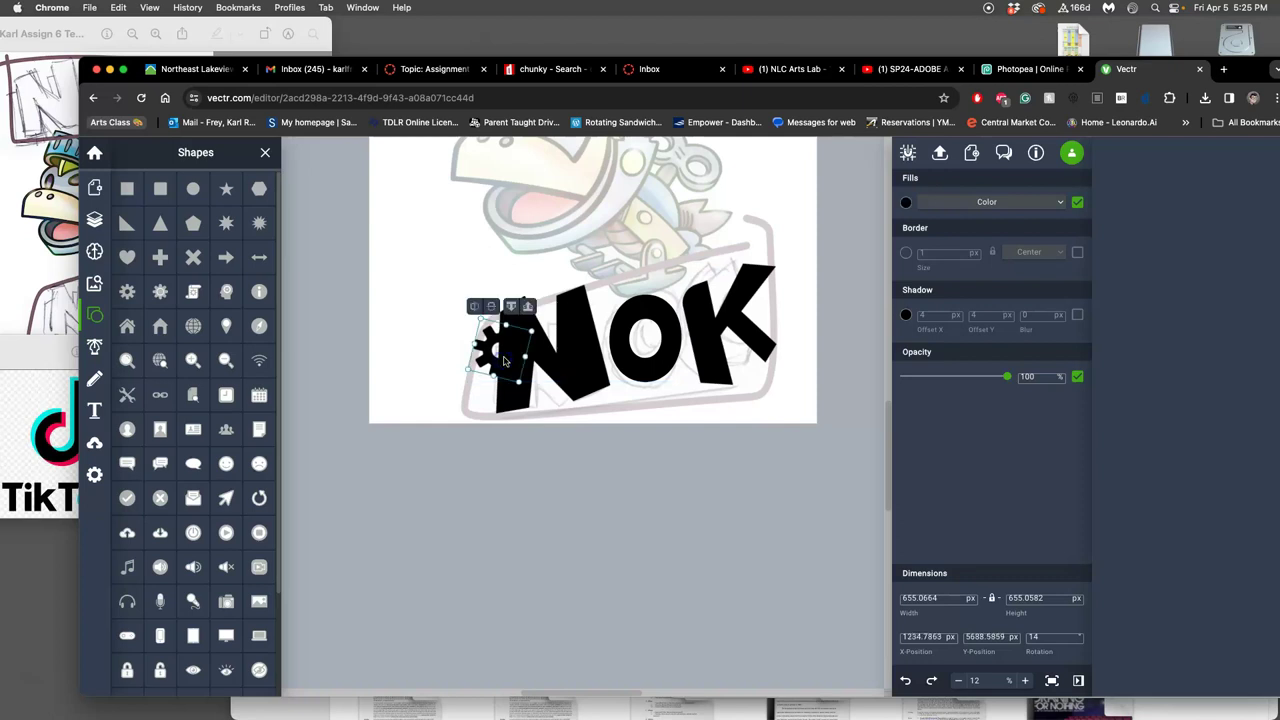
{"action": "left_click", "coordinate": [650, 406]}
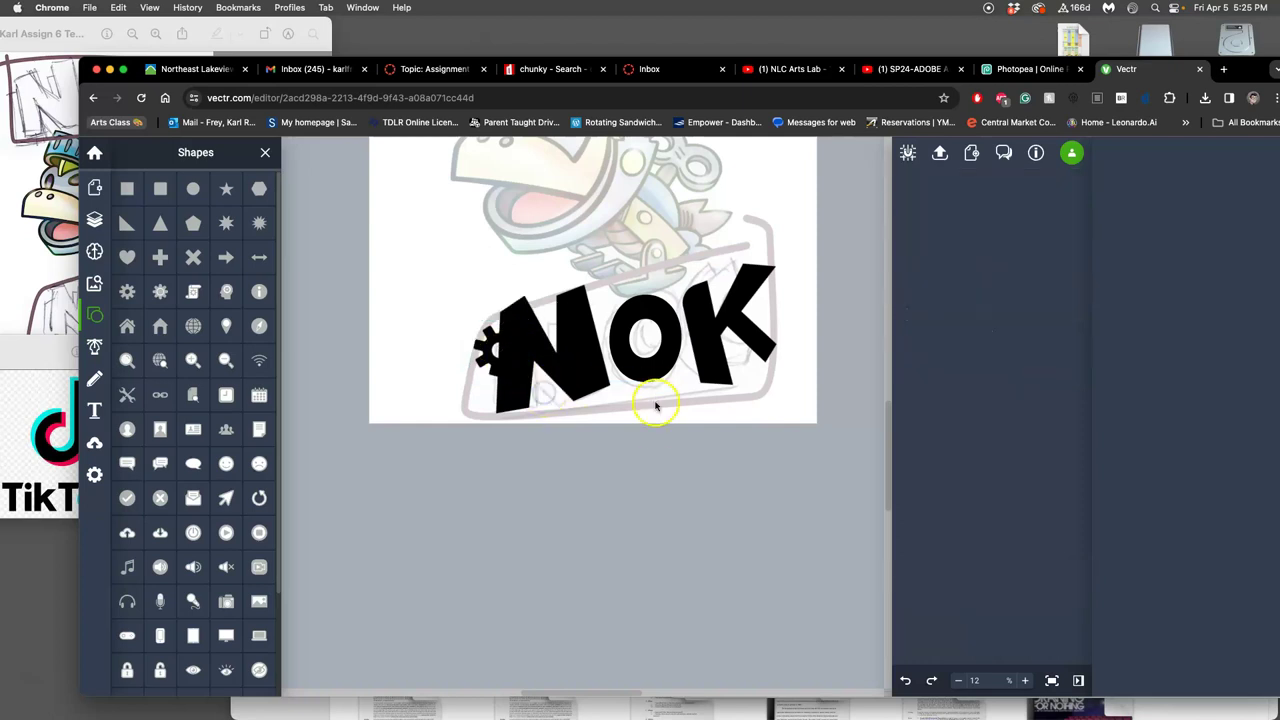
{"action": "scroll", "coordinate": [652, 425], "scroll_direction": "up", "scroll_amount": 3}
{"action": "left_click", "coordinate": [490, 468]}
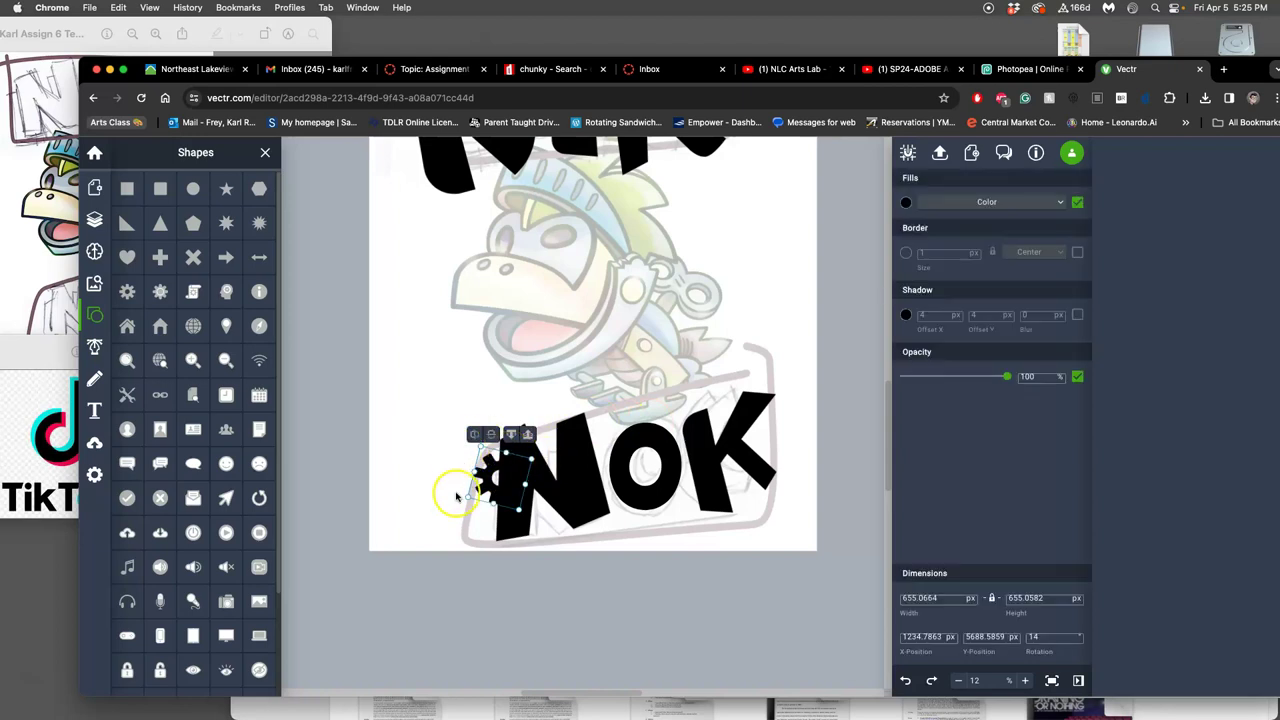
{"action": "left_click_drag", "start_coordinate": [460, 499], "coordinate": [456, 492]}
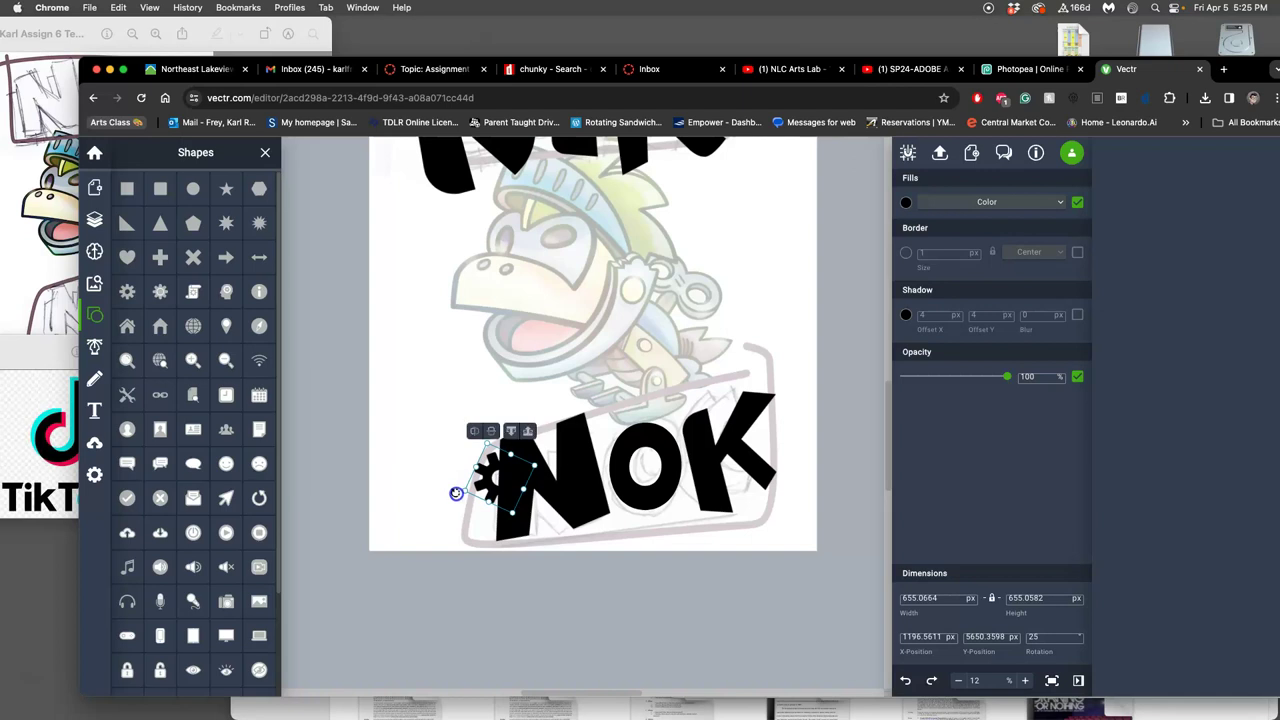
{"action": "left_click", "coordinate": [617, 425]}
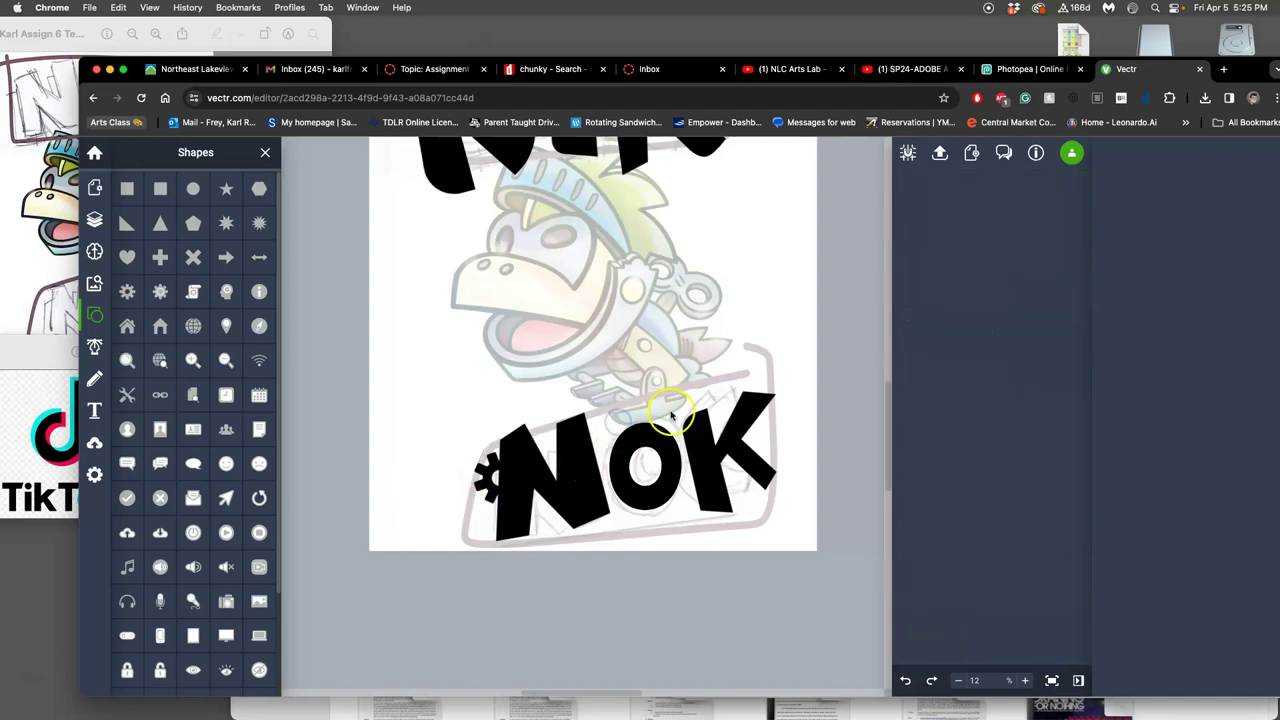
Step: Hide the sketch image layer so only the lettering shows, and select the O in NOK
{"action": "scroll", "coordinate": [668, 410], "scroll_direction": "right", "scroll_amount": 5}
{"action": "scroll", "coordinate": [665, 408], "scroll_direction": "down", "scroll_amount": 10}
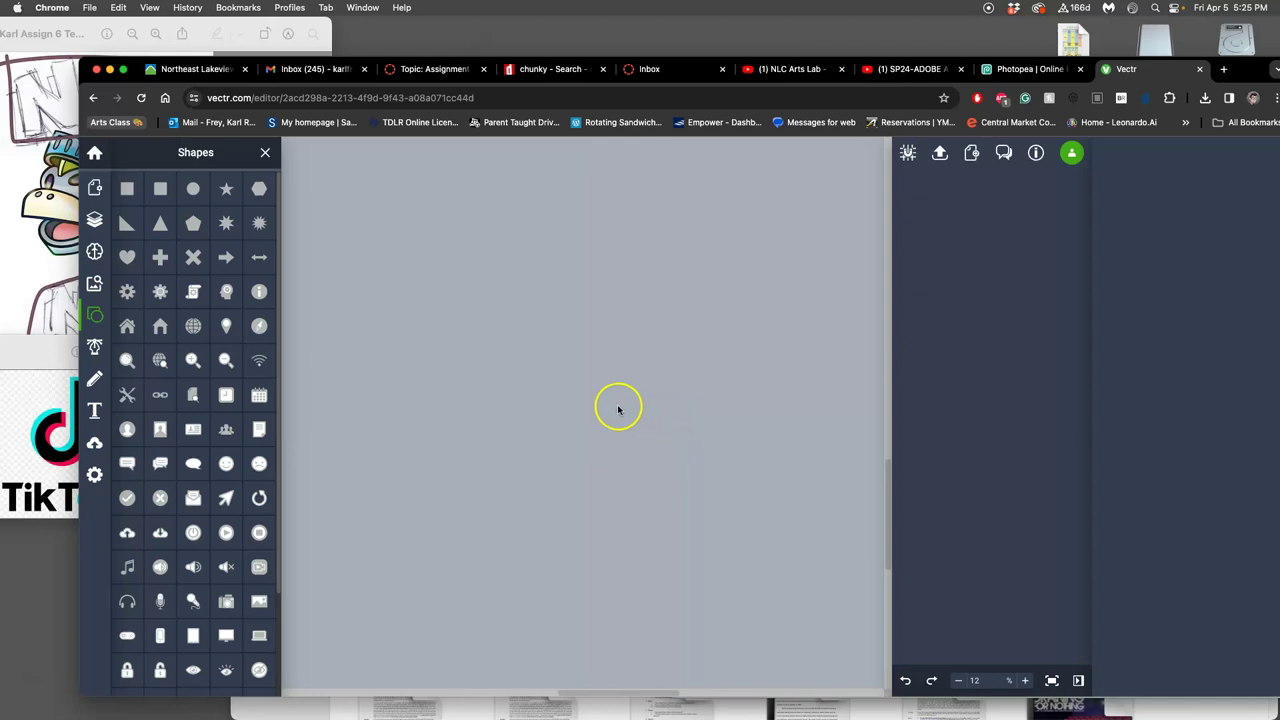
{"action": "scroll", "coordinate": [618, 409], "scroll_direction": "up", "scroll_amount": 6}
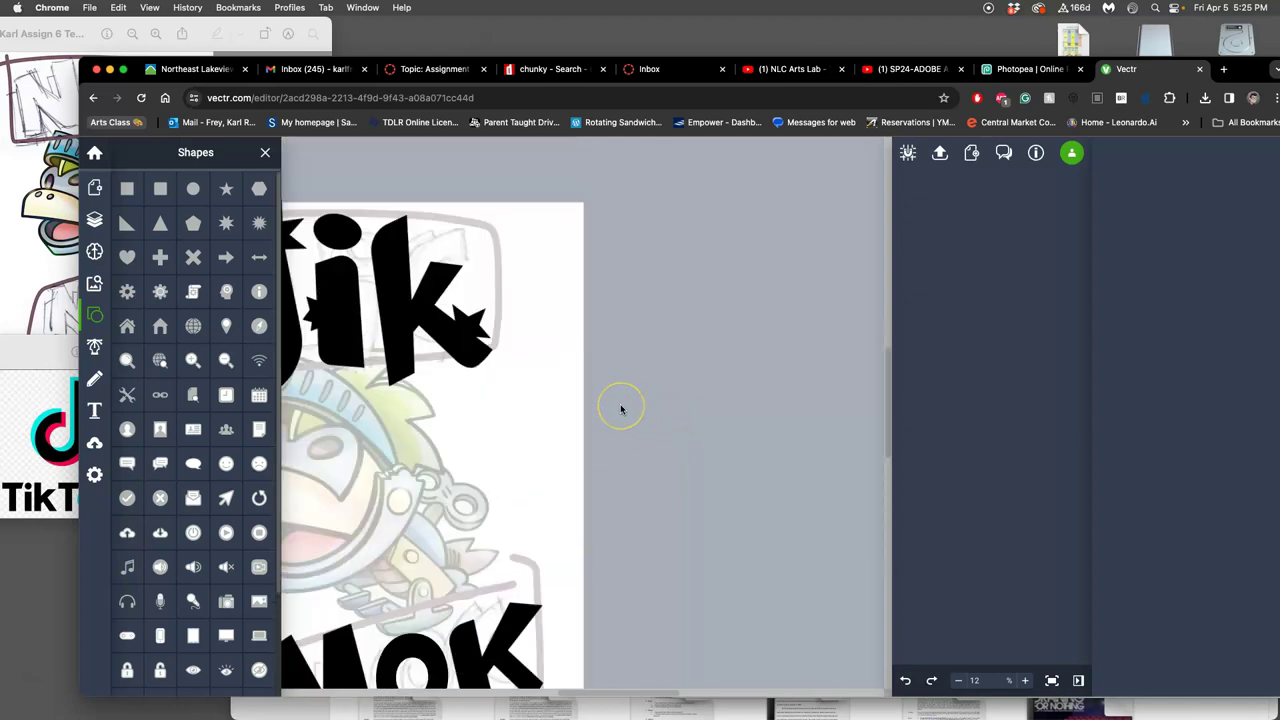
{"action": "key", "text": "super+0"}
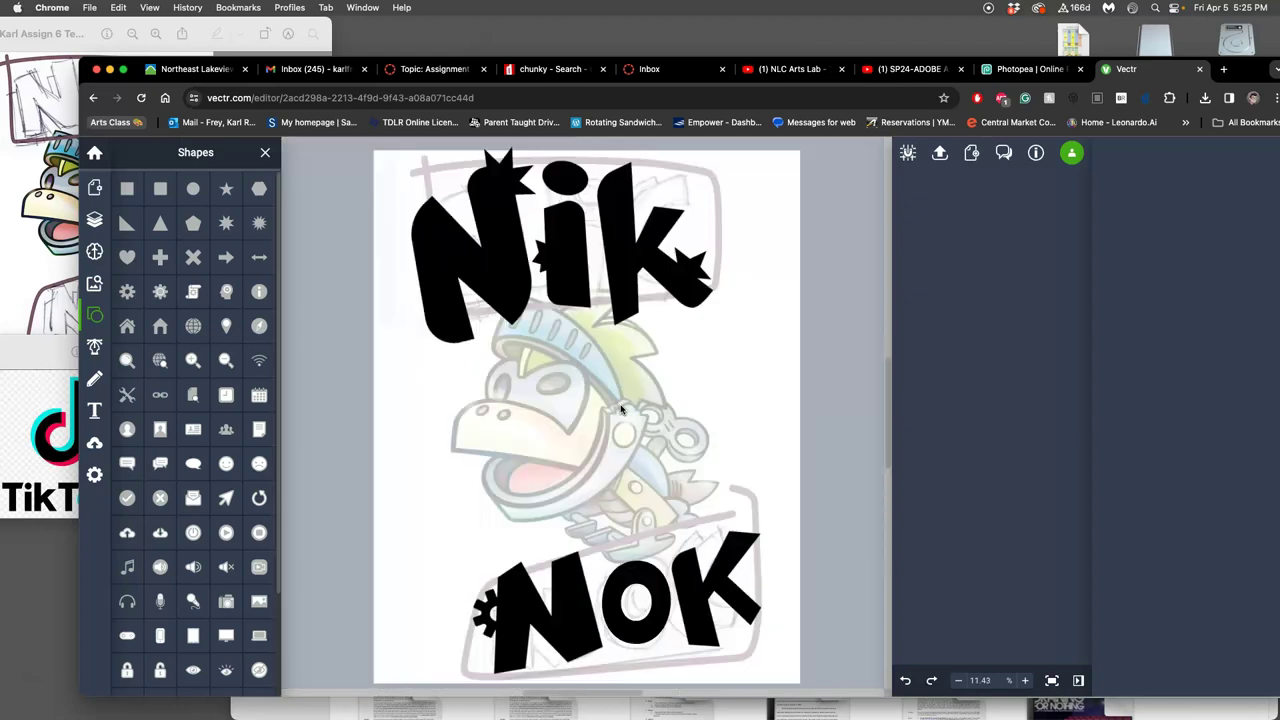
{"action": "left_click", "coordinate": [94, 217]}
{"action": "left_click", "coordinate": [251, 367]}
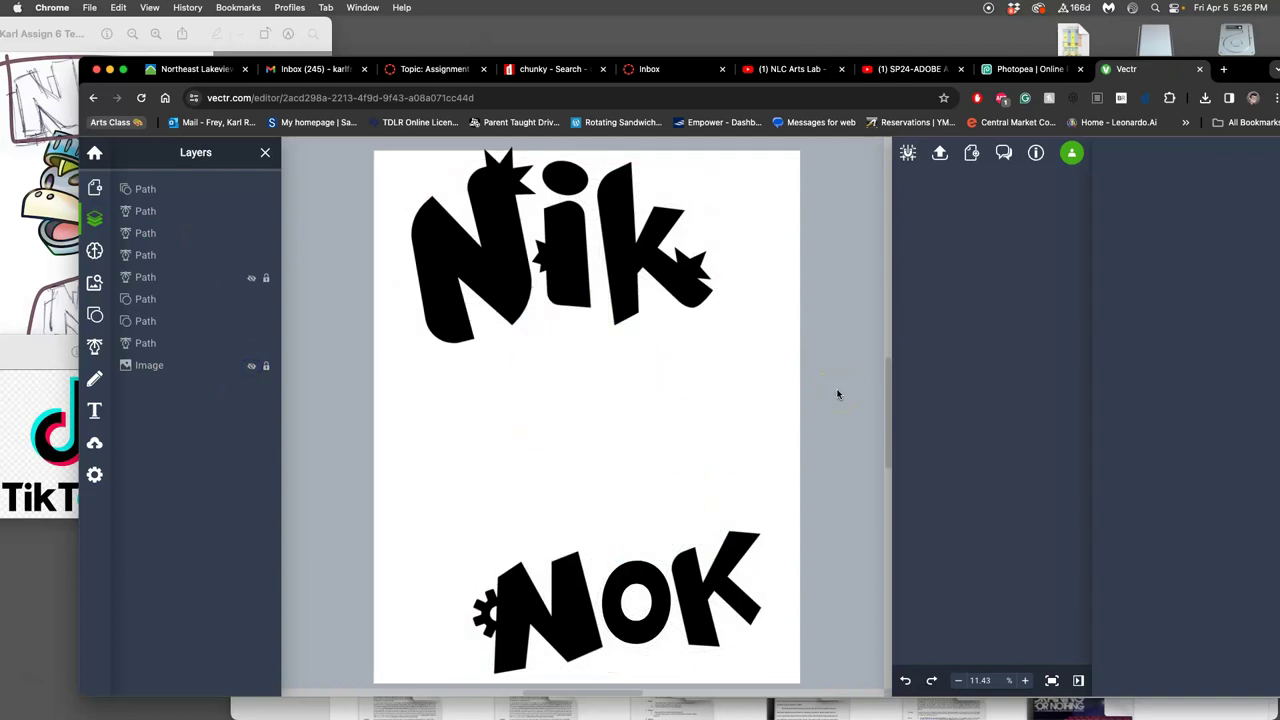
{"action": "left_click", "coordinate": [636, 578]}
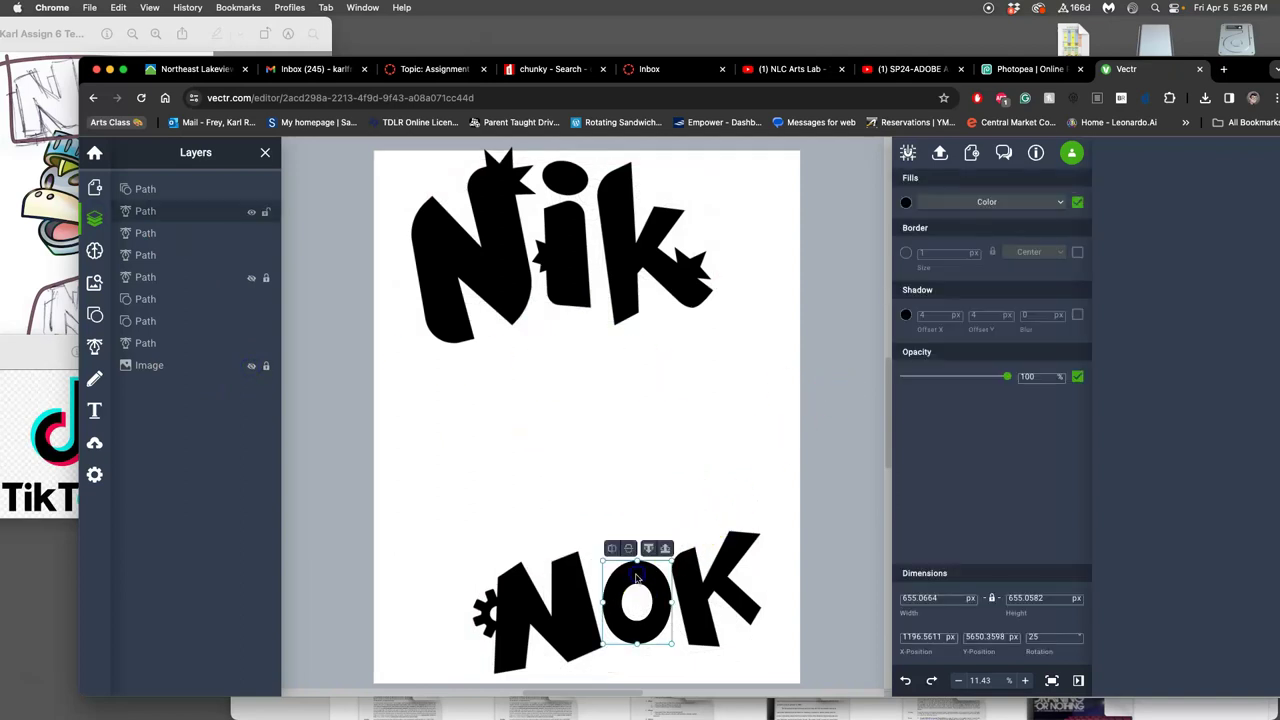